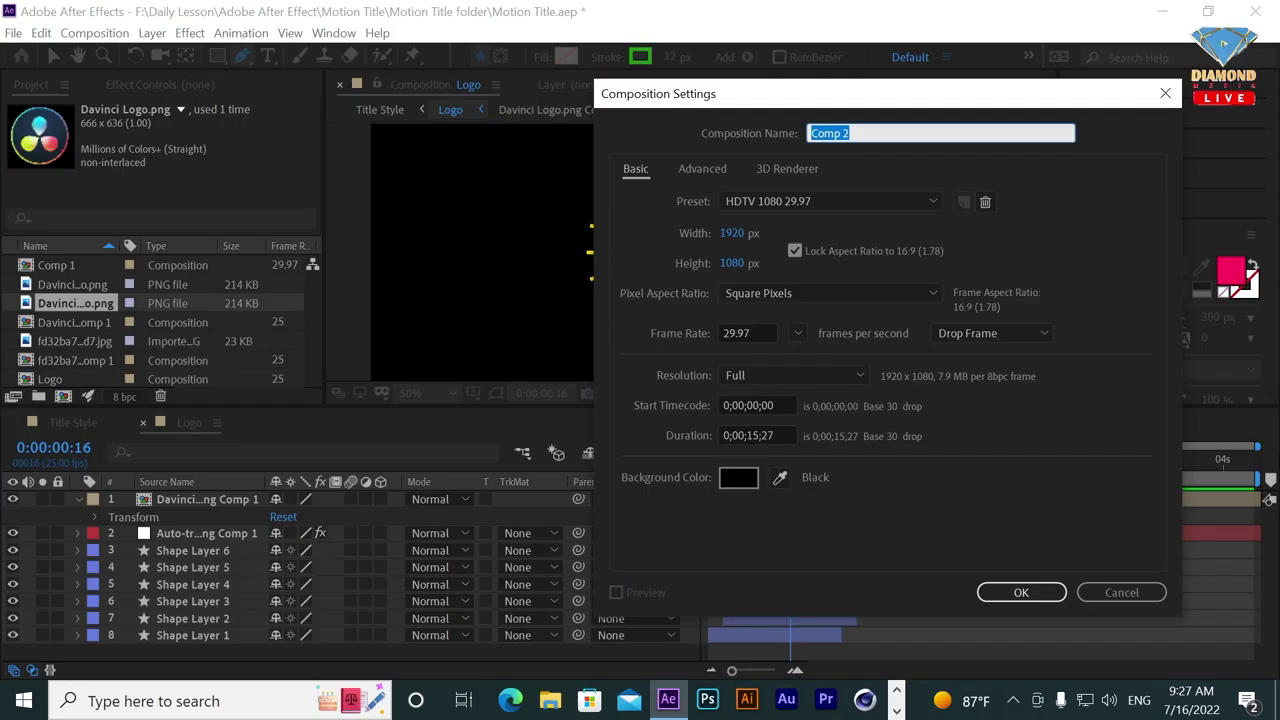
Name the new 1920×1080, 29.97 fps composition 'Style', then enlarge the viewer area.
{"action": "type", "text": "Sthyl"}
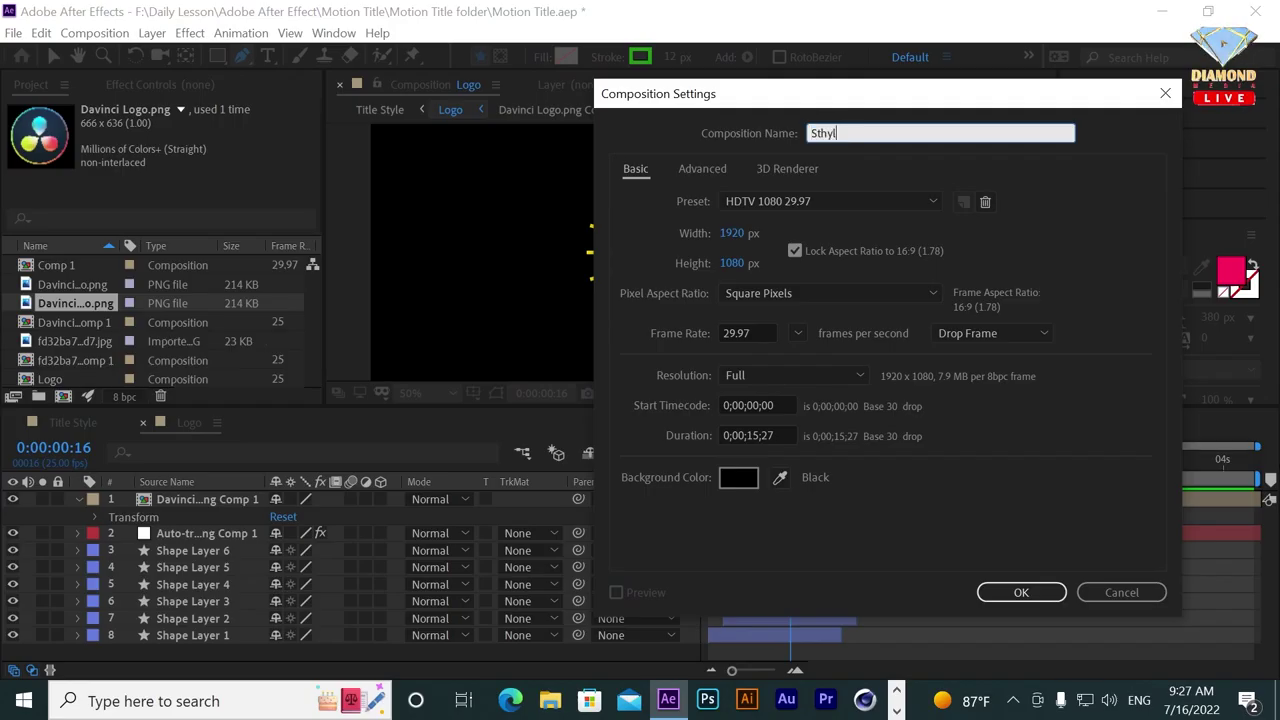
{"action": "key", "text": "Return"}
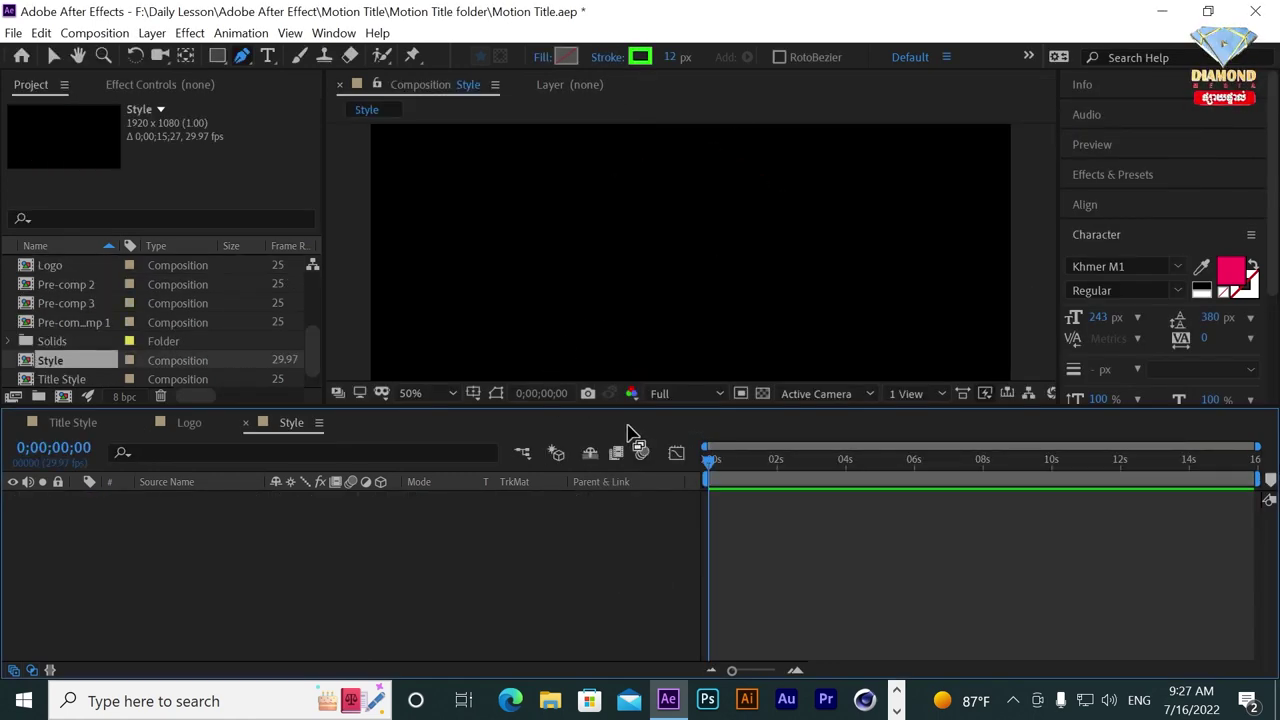
{"action": "left_click_drag", "start_coordinate": [645, 418], "coordinate": [645, 513]}
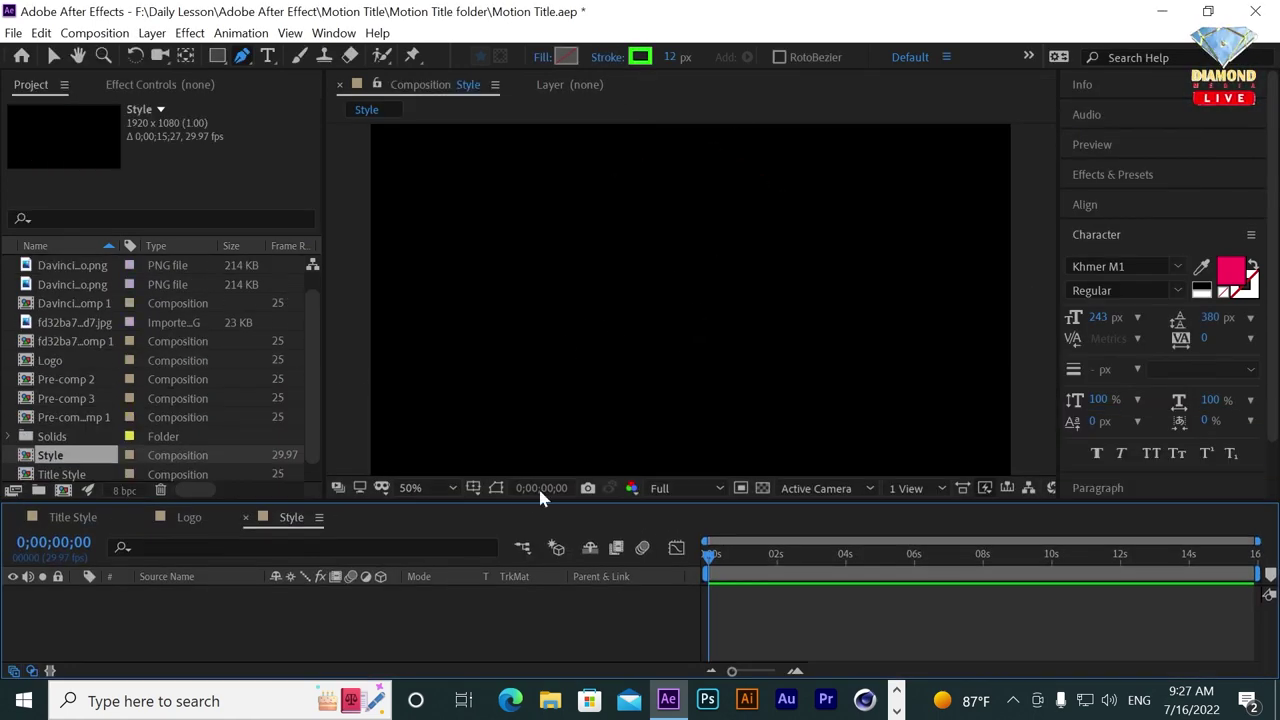
{"action": "left_click", "coordinate": [473, 488]}
Turn on Title/Action Safe guides and set the shape Fill type to None.
{"action": "left_click", "coordinate": [520, 507]}
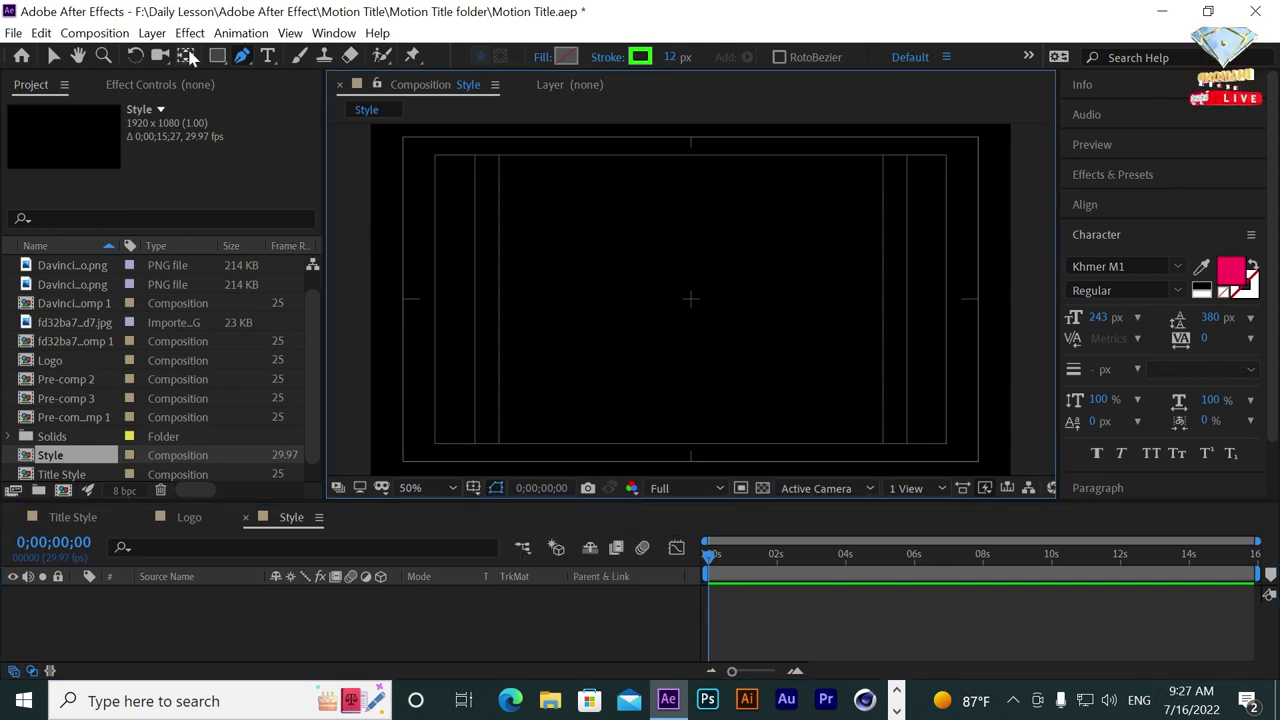
{"action": "left_click", "coordinate": [566, 58]}
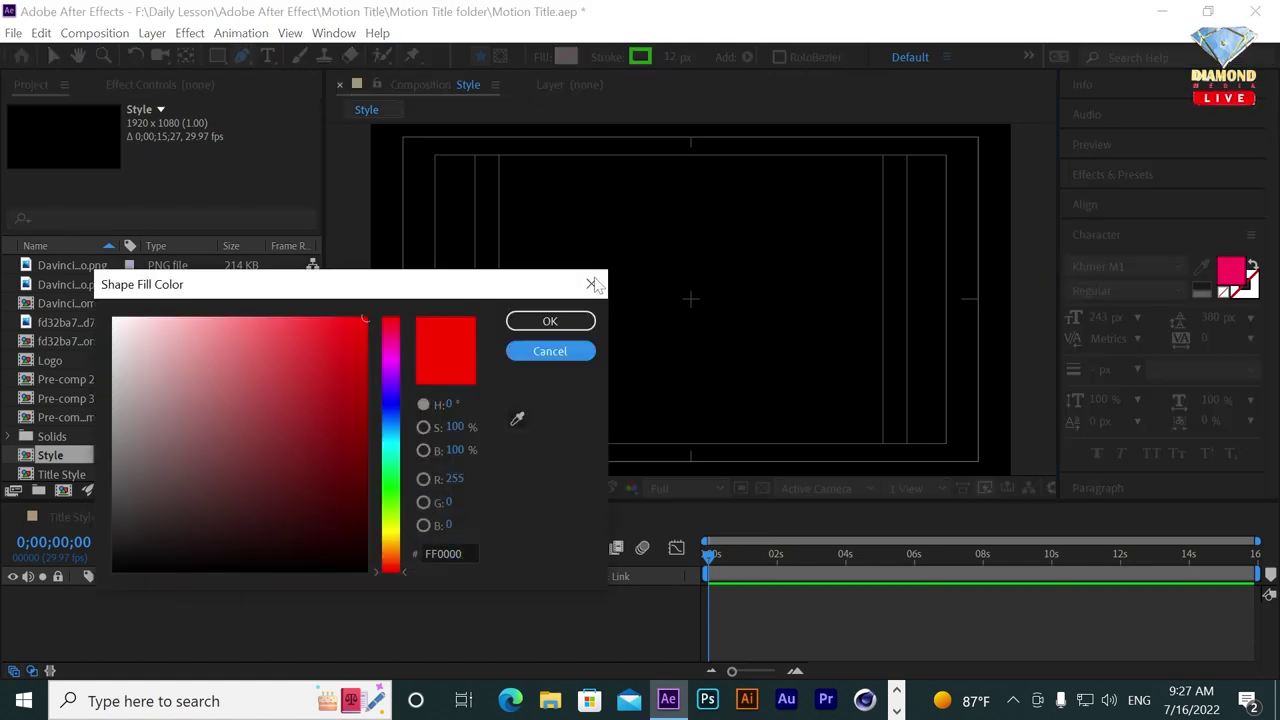
{"action": "left_click", "coordinate": [552, 320]}
{"action": "left_click", "coordinate": [542, 57]}
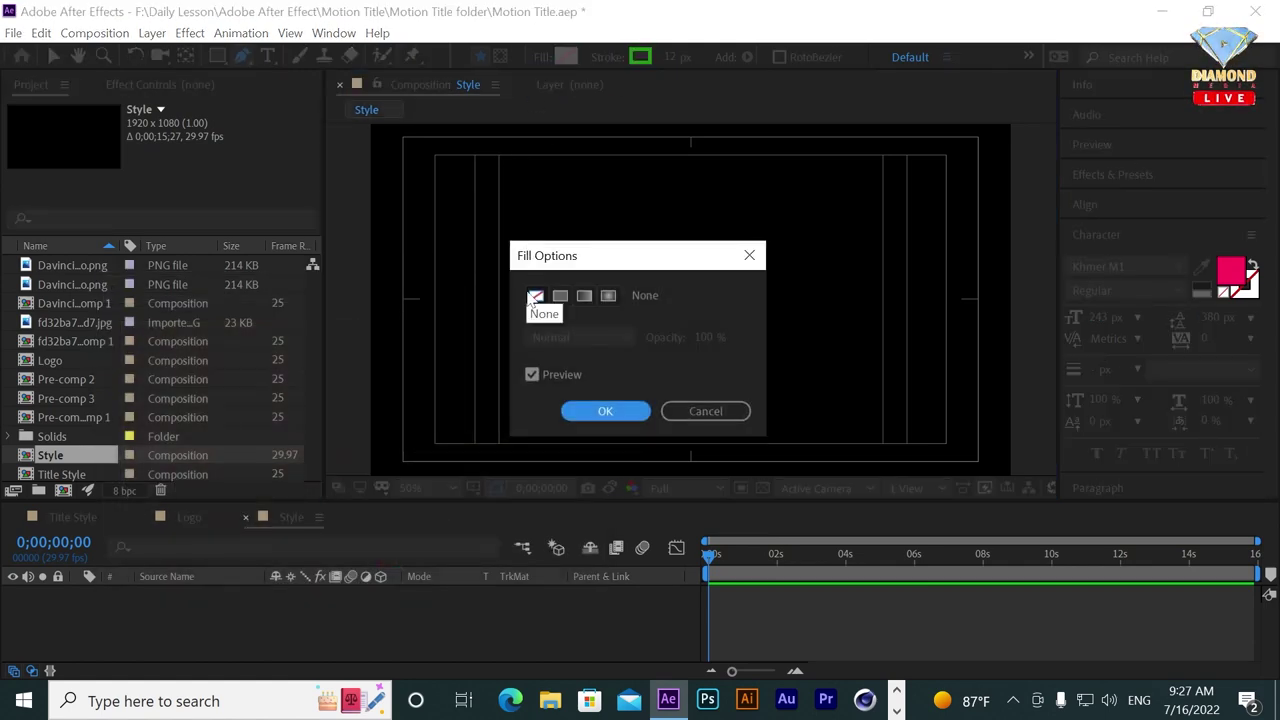
{"action": "left_click", "coordinate": [687, 411]}
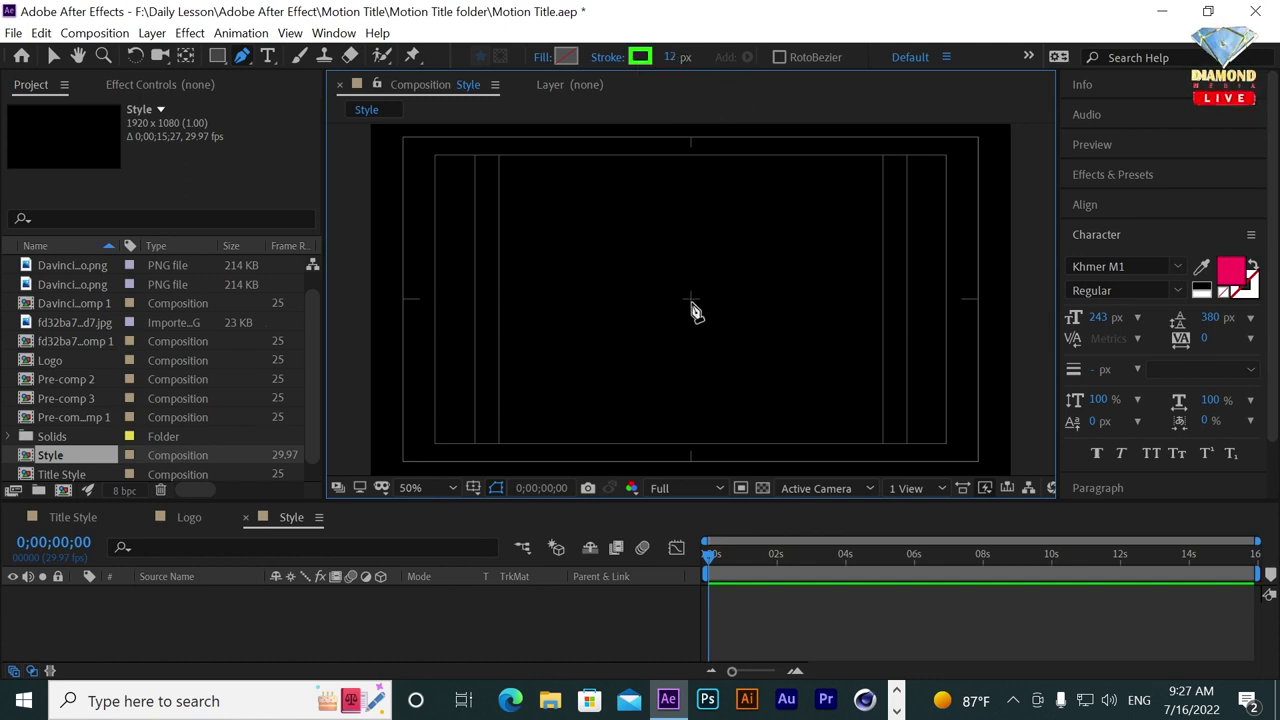
Draw a short vertical line down from the composition centre with the Pen tool.
{"action": "left_click", "coordinate": [691, 300]}
{"action": "left_click", "coordinate": [691, 360]}
{"action": "key", "text": "ctrl+z"}
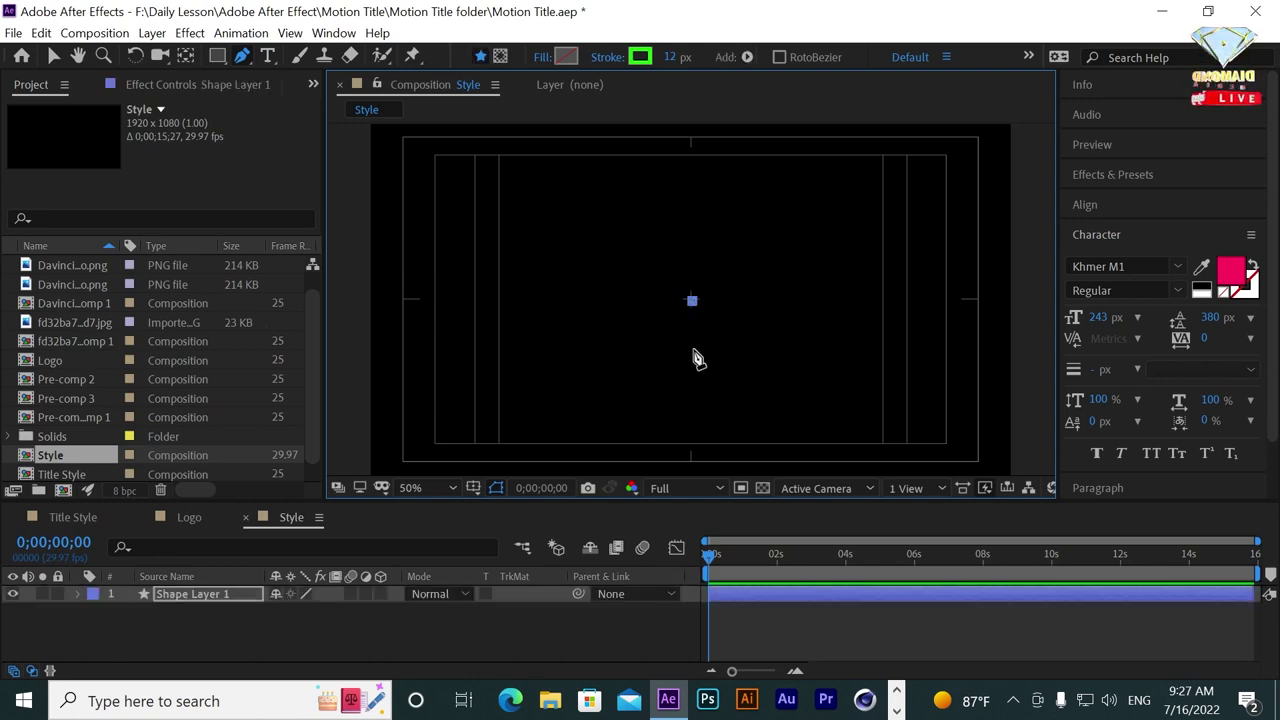
{"action": "left_click", "coordinate": [692, 352]}
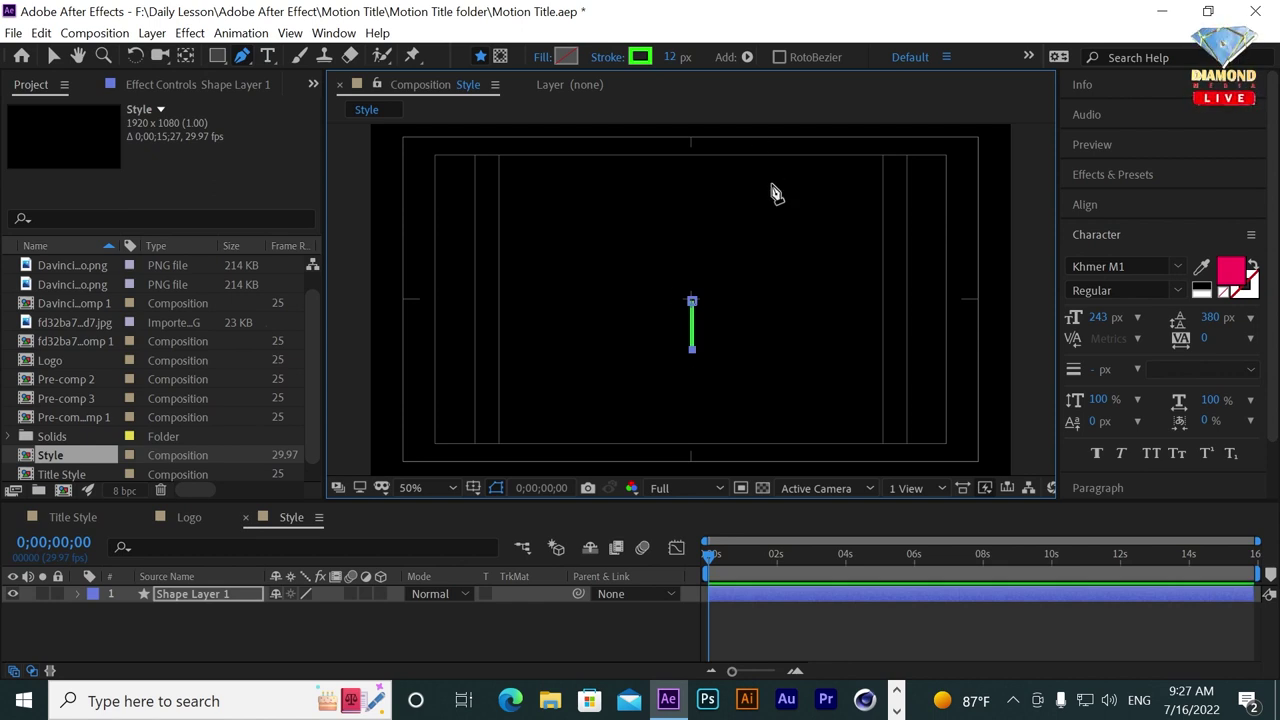
{"action": "scroll", "coordinate": [771, 193], "scroll_direction": "down", "scroll_amount": 1}
{"action": "scroll", "coordinate": [720, 321], "scroll_direction": "up", "scroll_amount": 1}
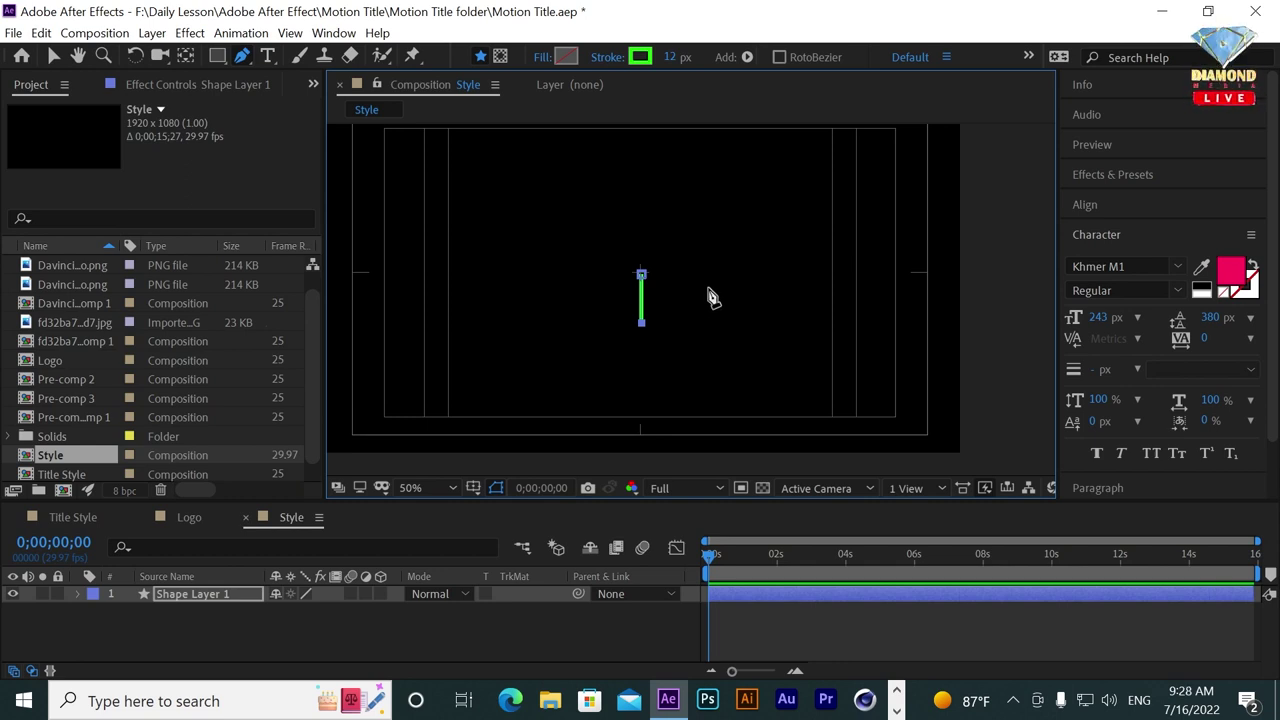
{"action": "key", "text": "ctrl+z"}
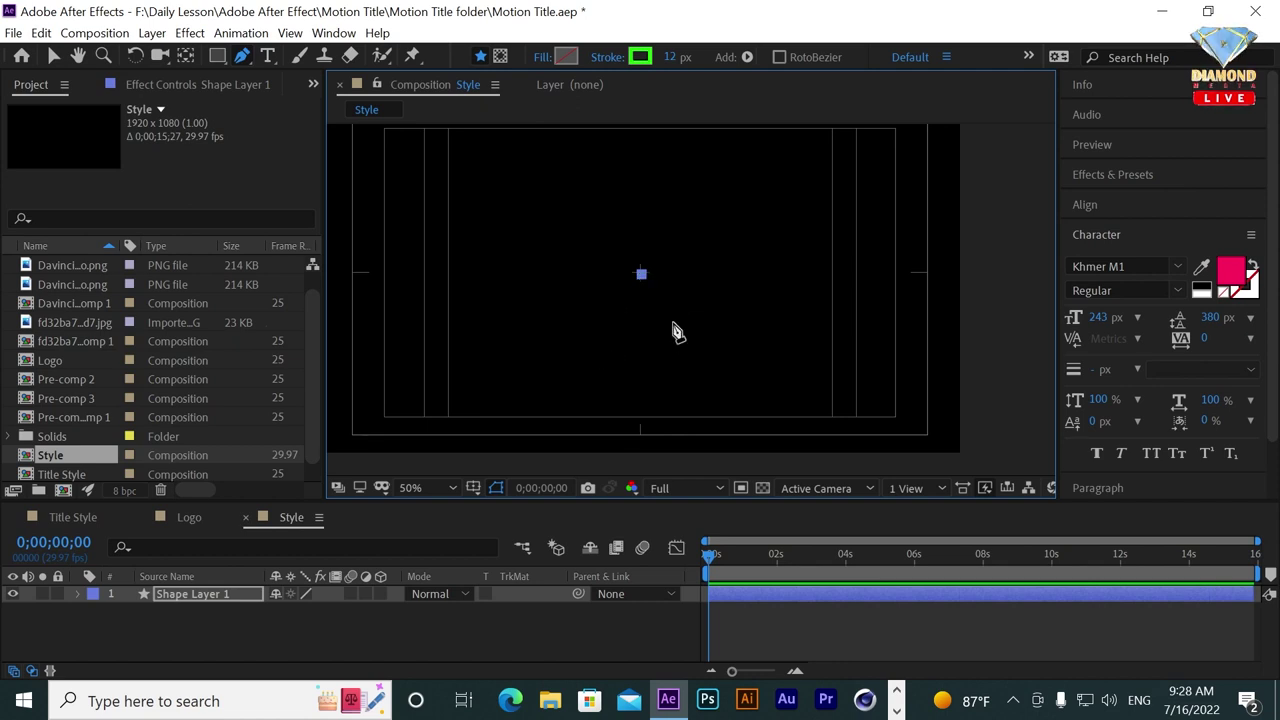
{"action": "left_click", "coordinate": [641, 321]}
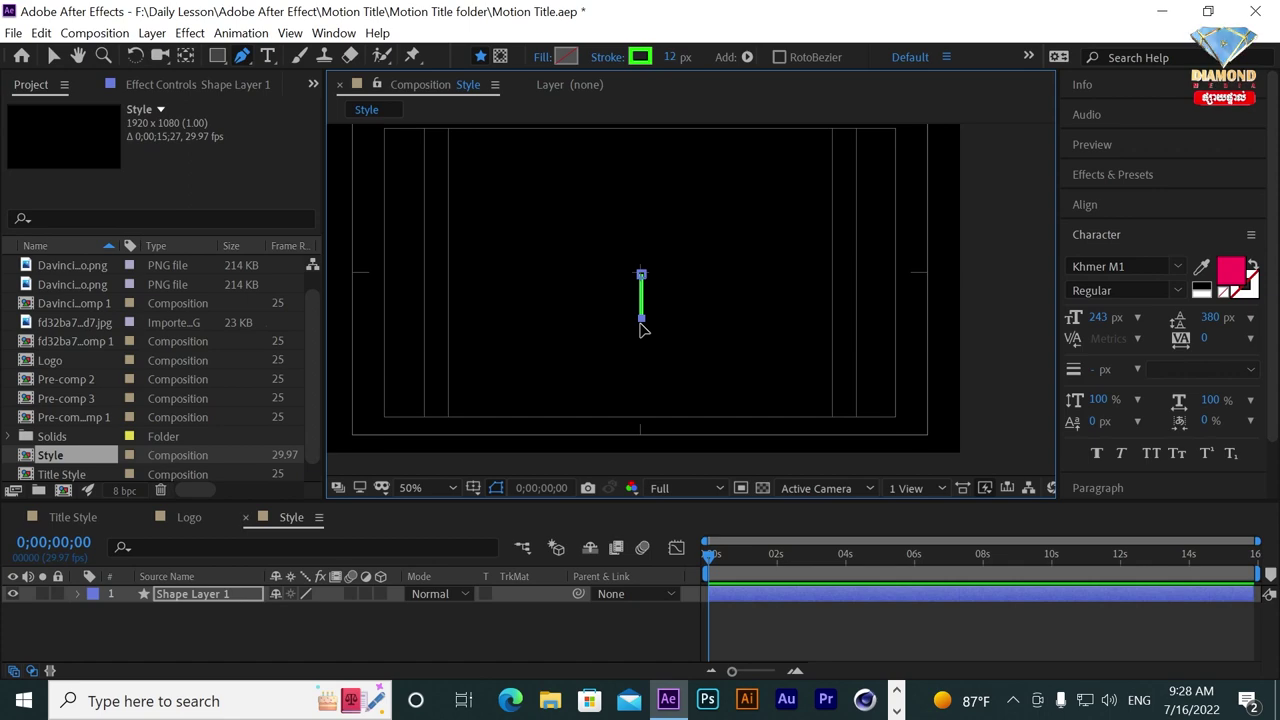
Give the line a pink FF0058 stroke at 24 px width.
{"action": "left_click", "coordinate": [645, 57]}
{"action": "left_click", "coordinate": [391, 332]}
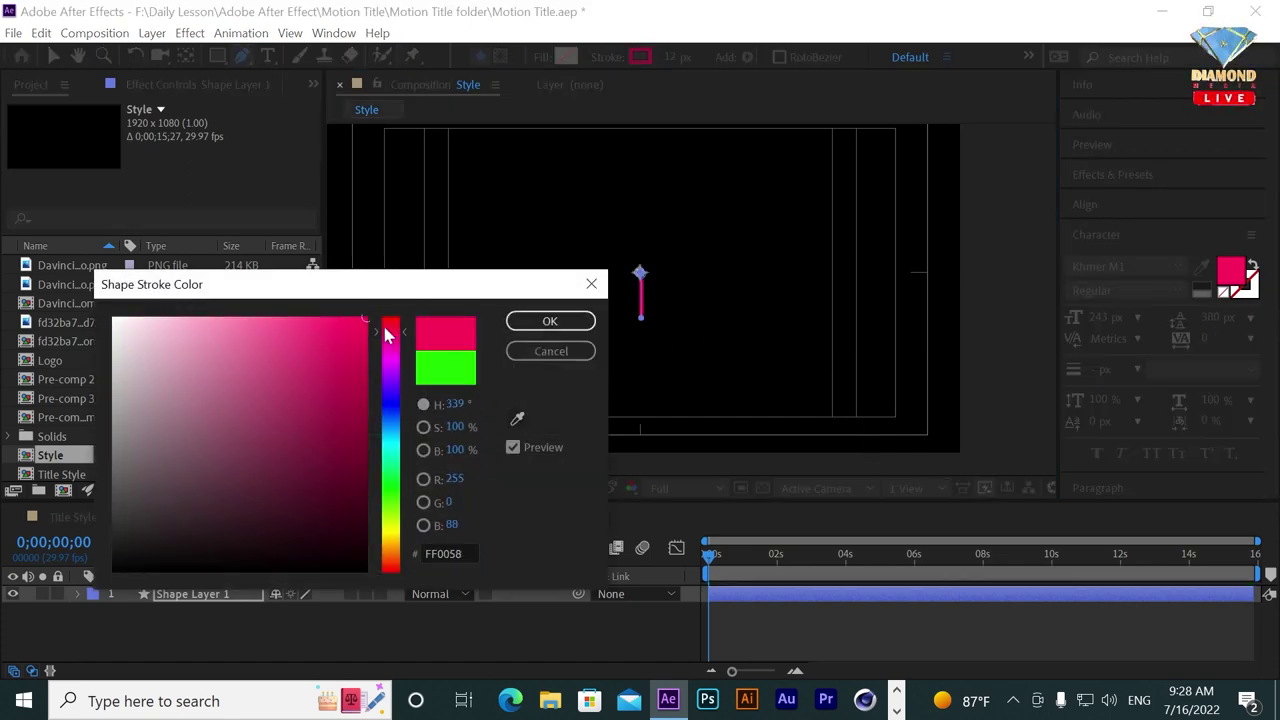
{"action": "left_click", "coordinate": [540, 322]}
{"action": "mouse_move", "coordinate": [670, 57]}
{"action": "left_mouse_down"}
{"action": "mouse_move", "coordinate": [688, 56]}
{"action": "mouse_move", "coordinate": [677, 56]}
{"action": "left_mouse_up"}
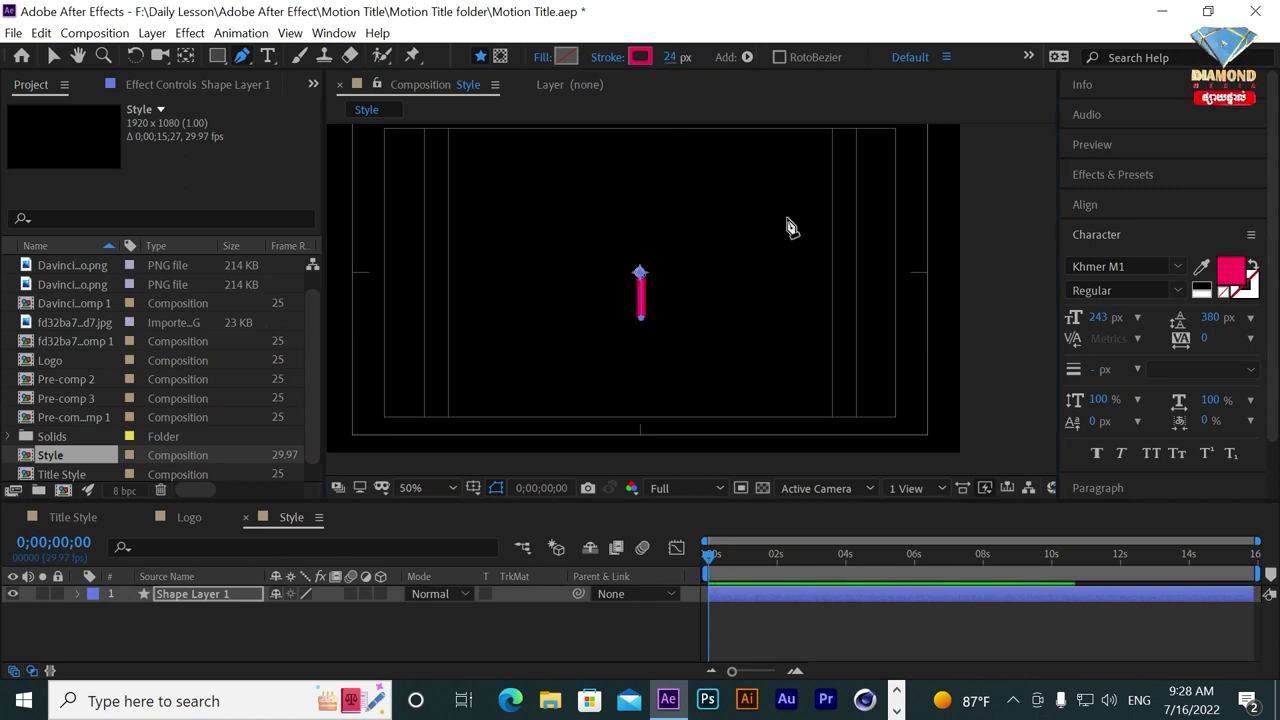
{"action": "key", "text": "comma"}
{"action": "left_click", "coordinate": [78, 594]}
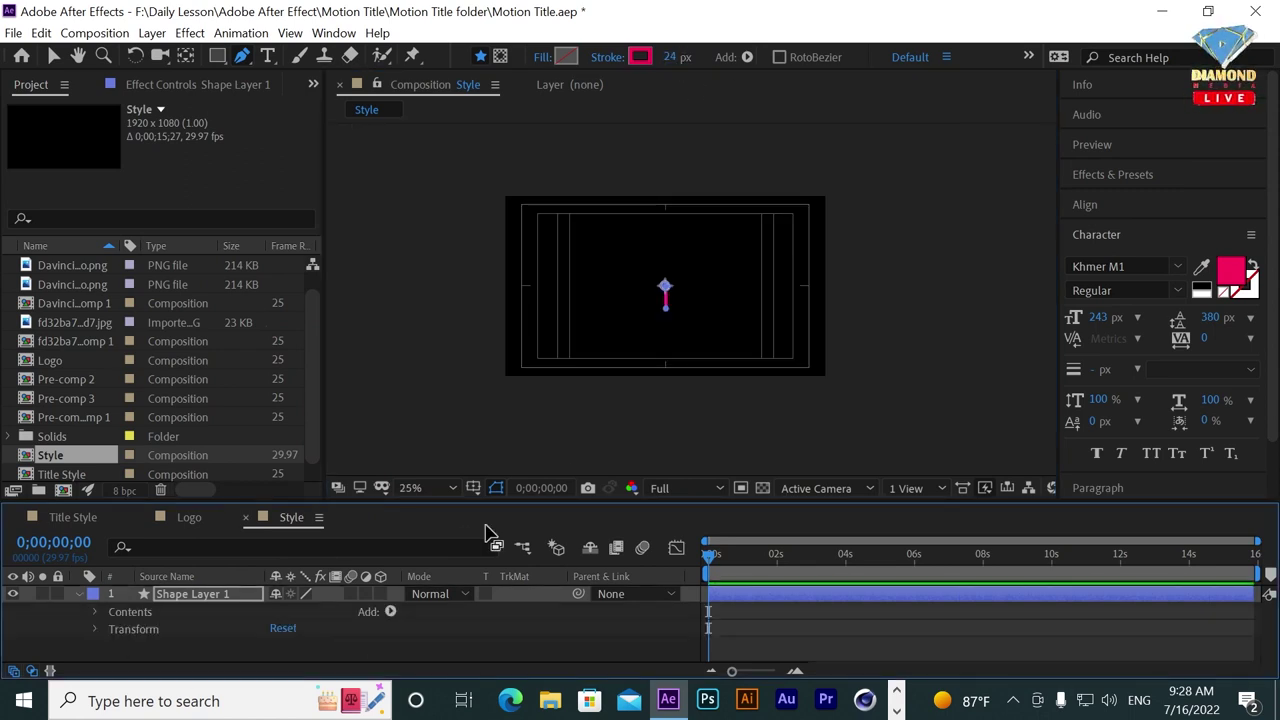
Add a Repeater to Shape Layer 1 and set its Copies to 30.
{"action": "left_click_drag", "start_coordinate": [508, 503], "coordinate": [515, 428]}
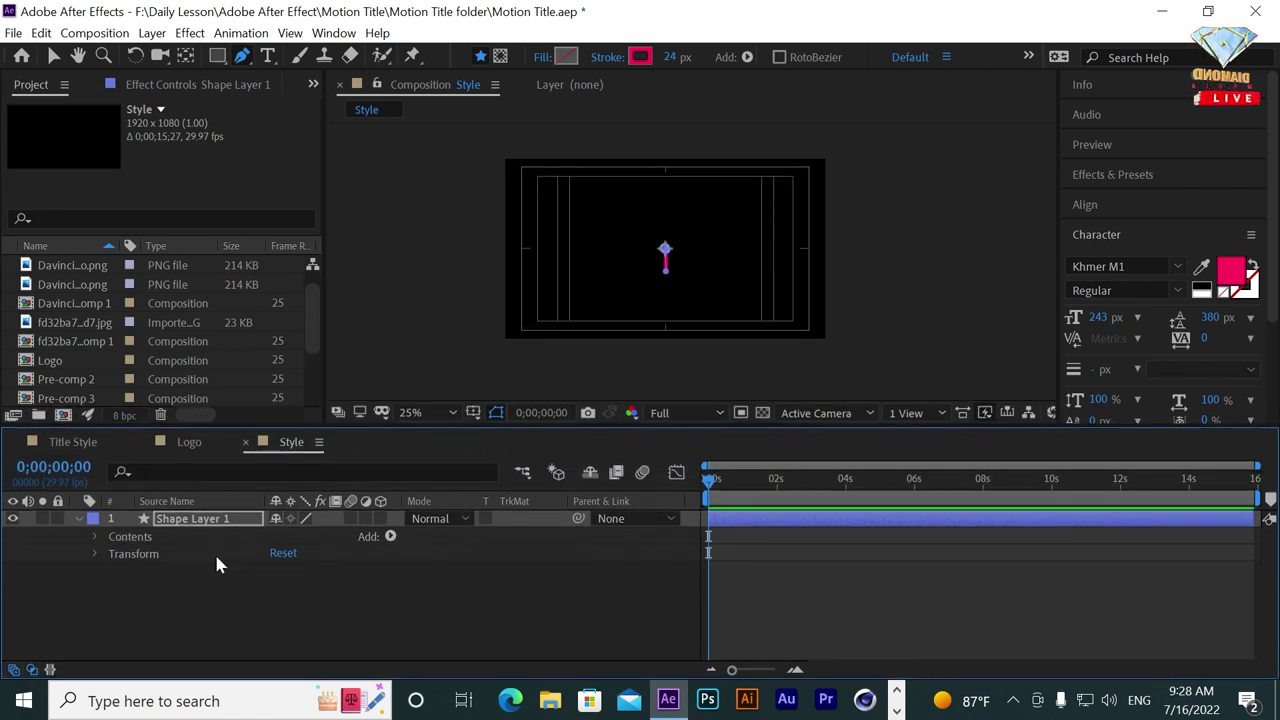
{"action": "left_click", "coordinate": [390, 537]}
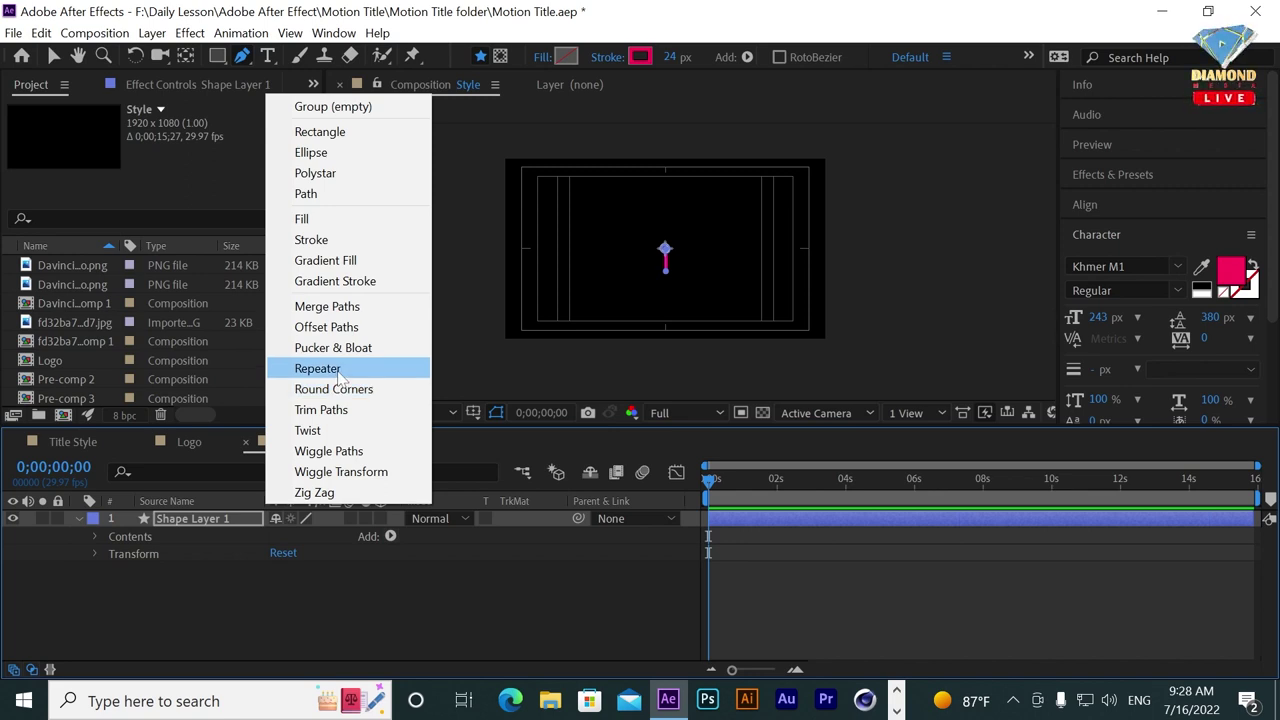
{"action": "left_click", "coordinate": [317, 368]}
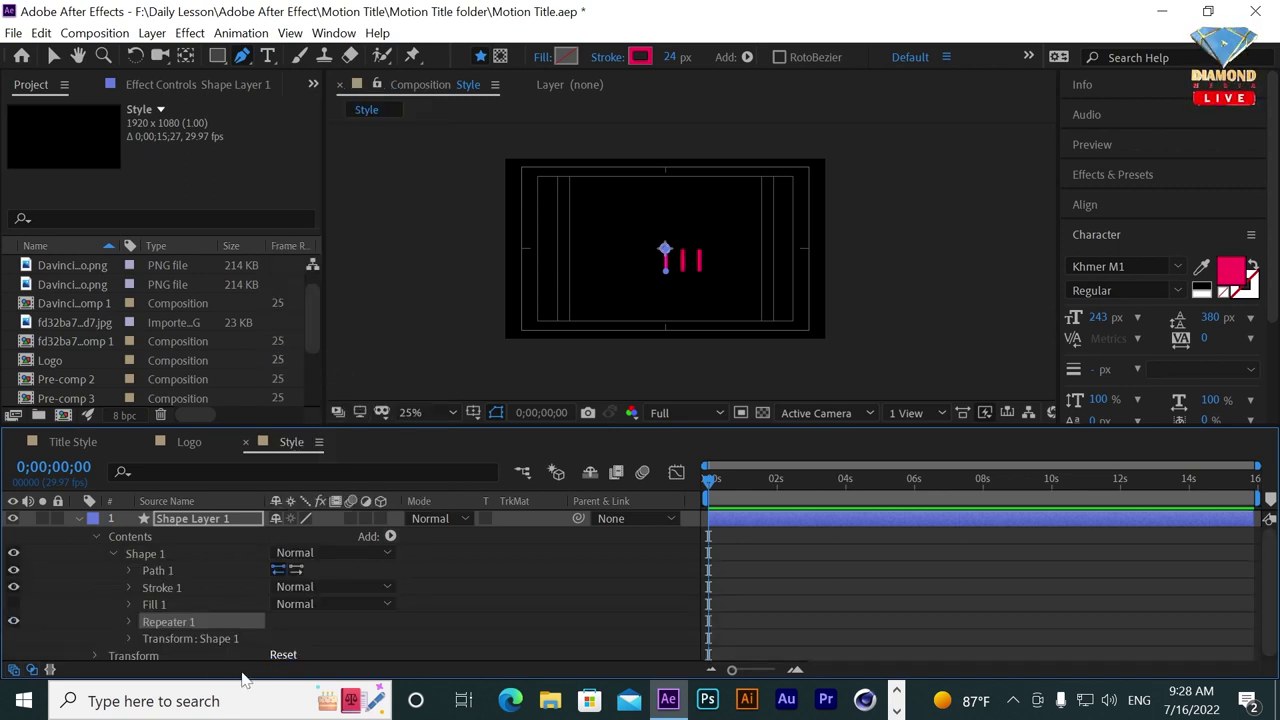
{"action": "left_click_drag", "start_coordinate": [655, 420], "coordinate": [620, 362]}
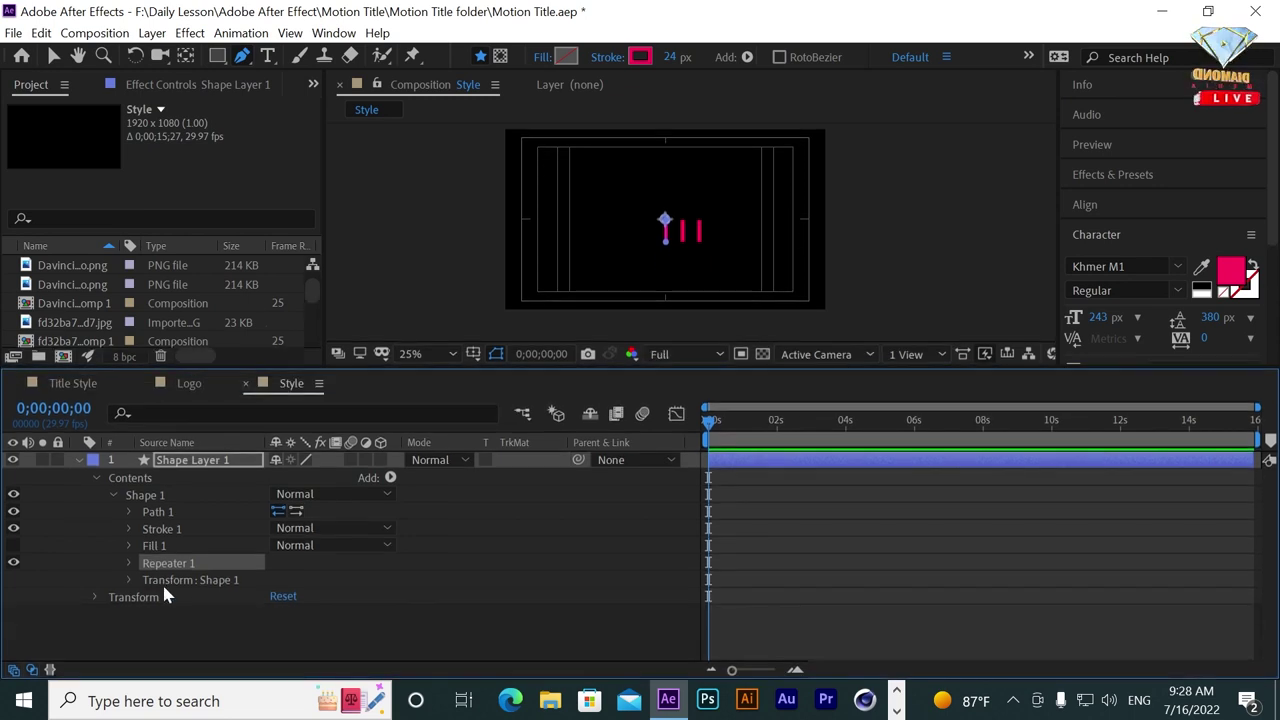
{"action": "left_click", "coordinate": [128, 562]}
{"action": "left_click_drag", "start_coordinate": [277, 579], "coordinate": [312, 590]}
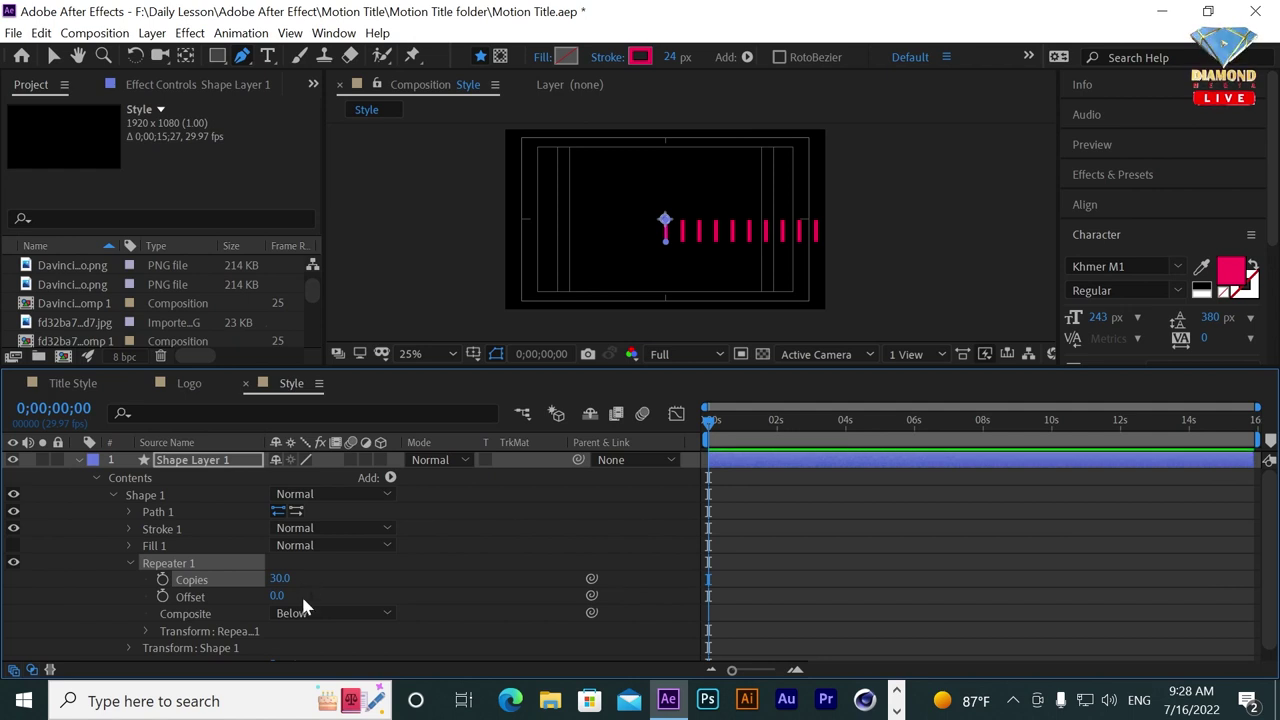
Set the Repeater 1 transform Position to 0,0 so all copies stack centrally.
{"action": "left_click_drag", "start_coordinate": [277, 597], "coordinate": [288, 610]}
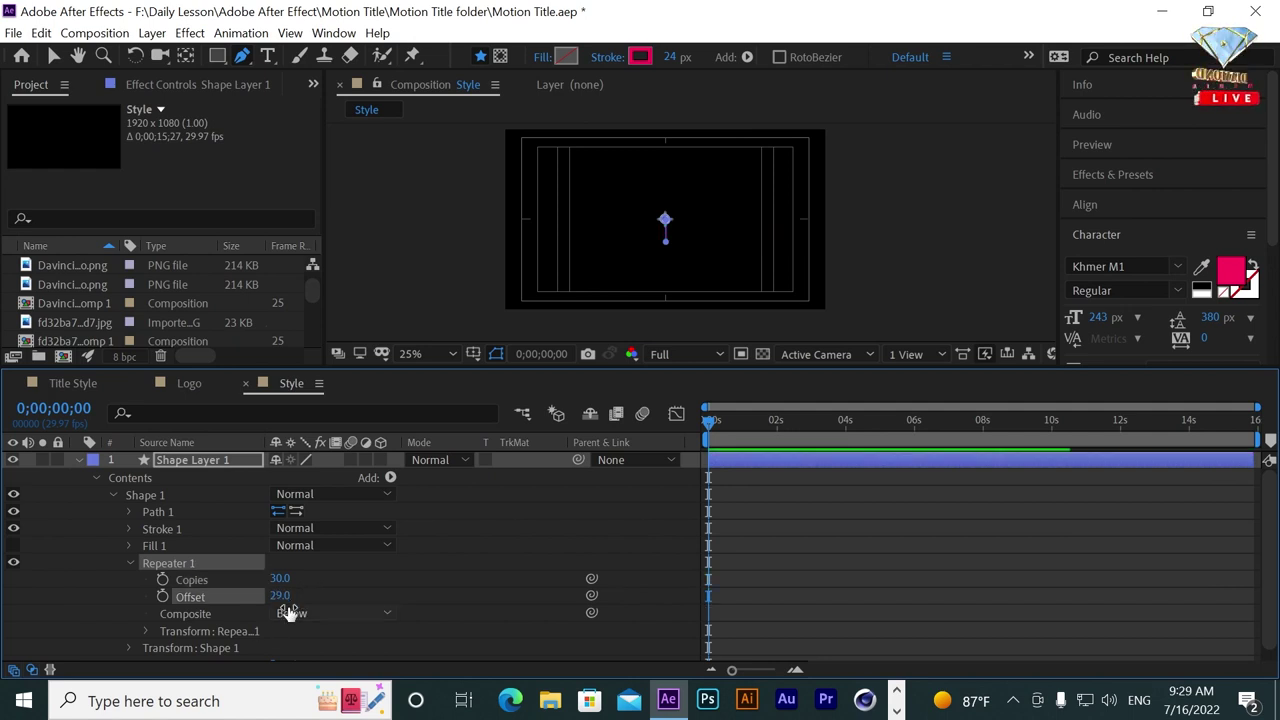
{"action": "key", "text": "ctrl+z"}
{"action": "left_click", "coordinate": [145, 631]}
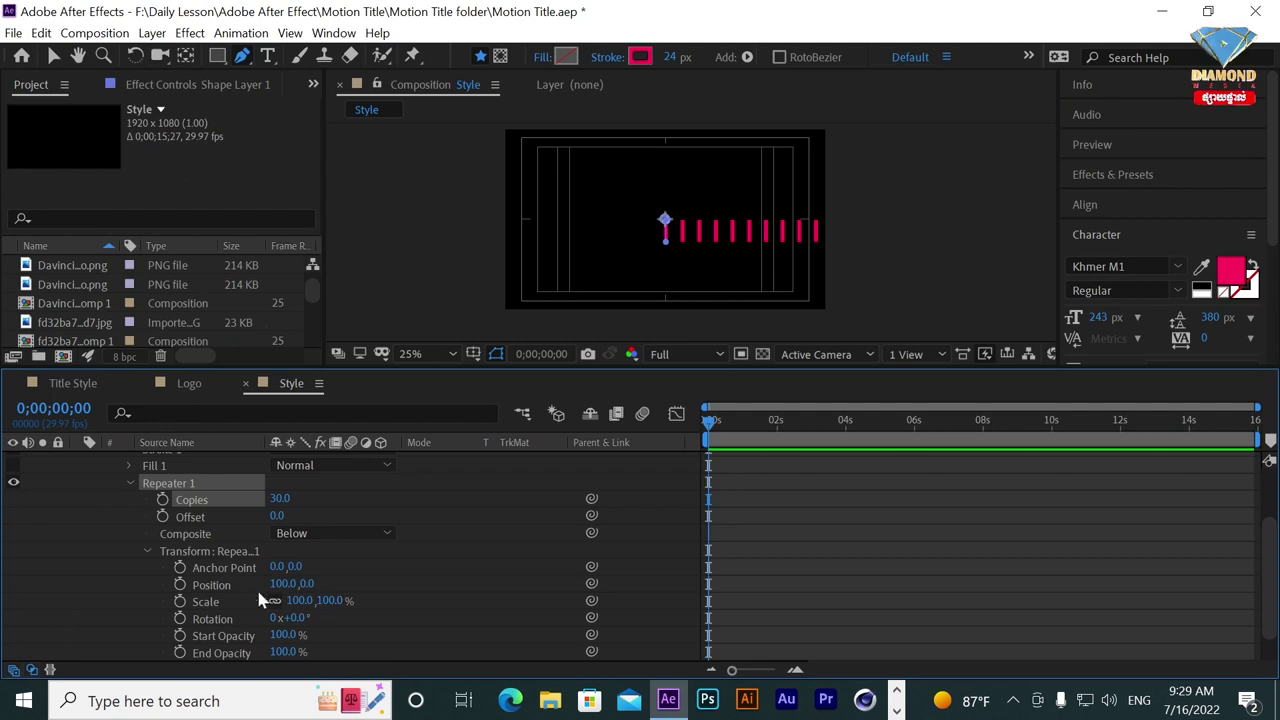
{"action": "left_click", "coordinate": [146, 552]}
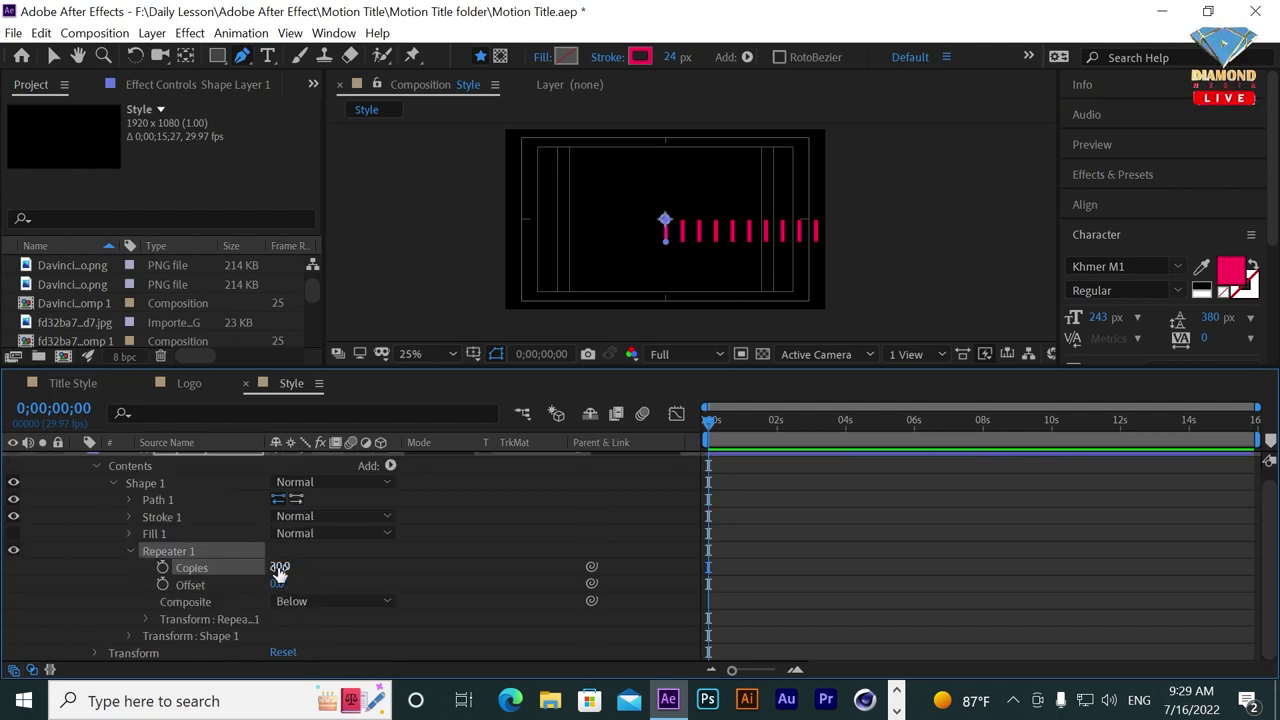
{"action": "left_click", "coordinate": [146, 620]}
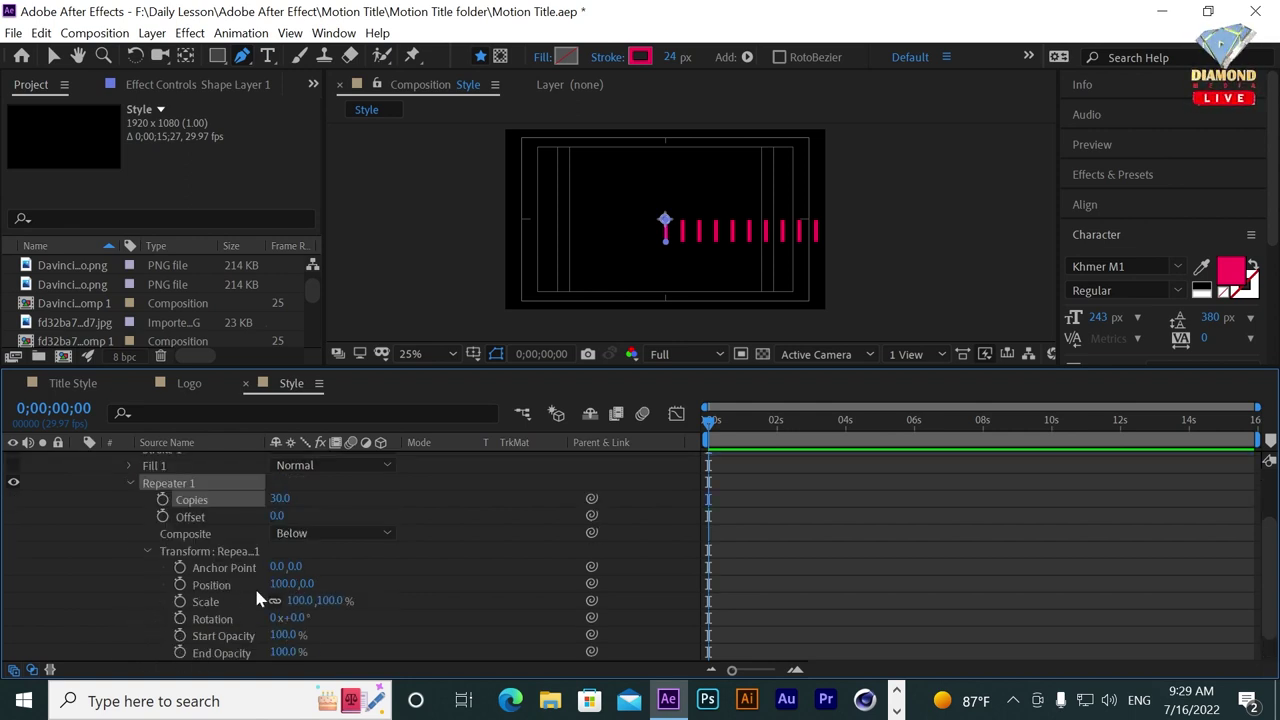
{"action": "left_click", "coordinate": [283, 584]}
{"action": "type", "text": "0"}
{"action": "key", "text": "Return"}
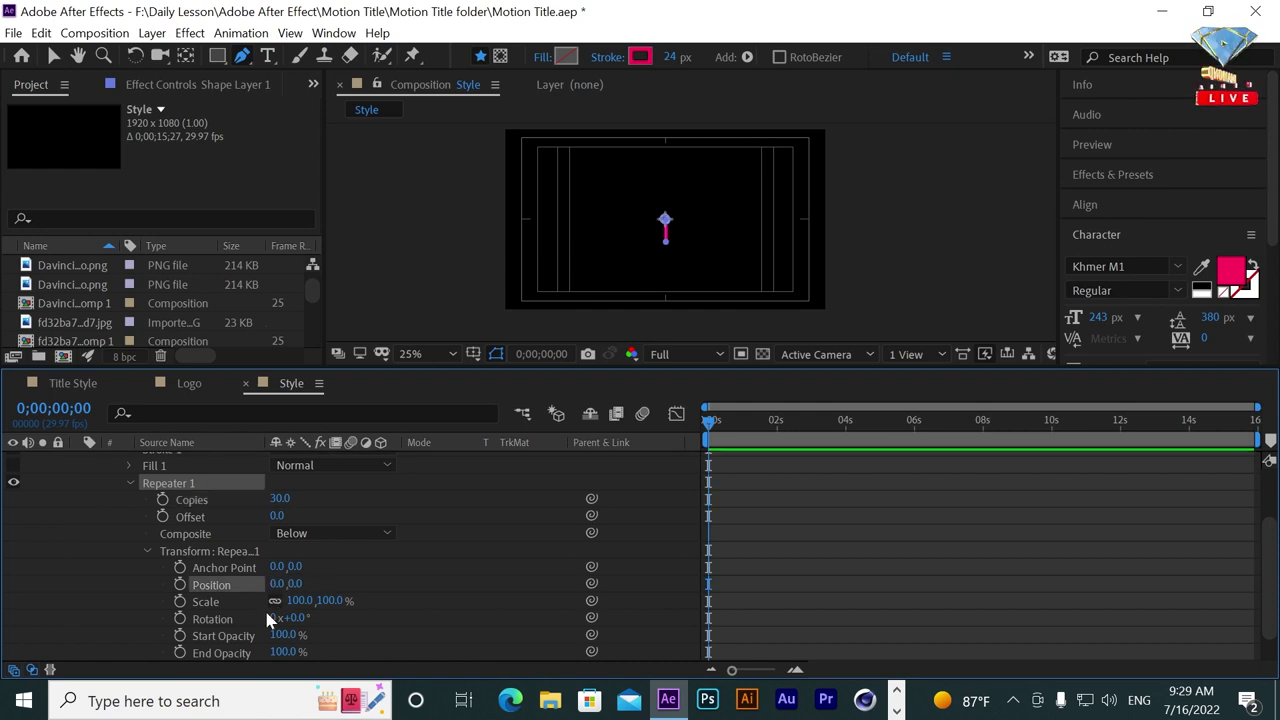
Set the repeater Rotation to 20° per copy so the bars fan into a circle.
{"action": "left_click_drag", "start_coordinate": [295, 618], "coordinate": [307, 624]}
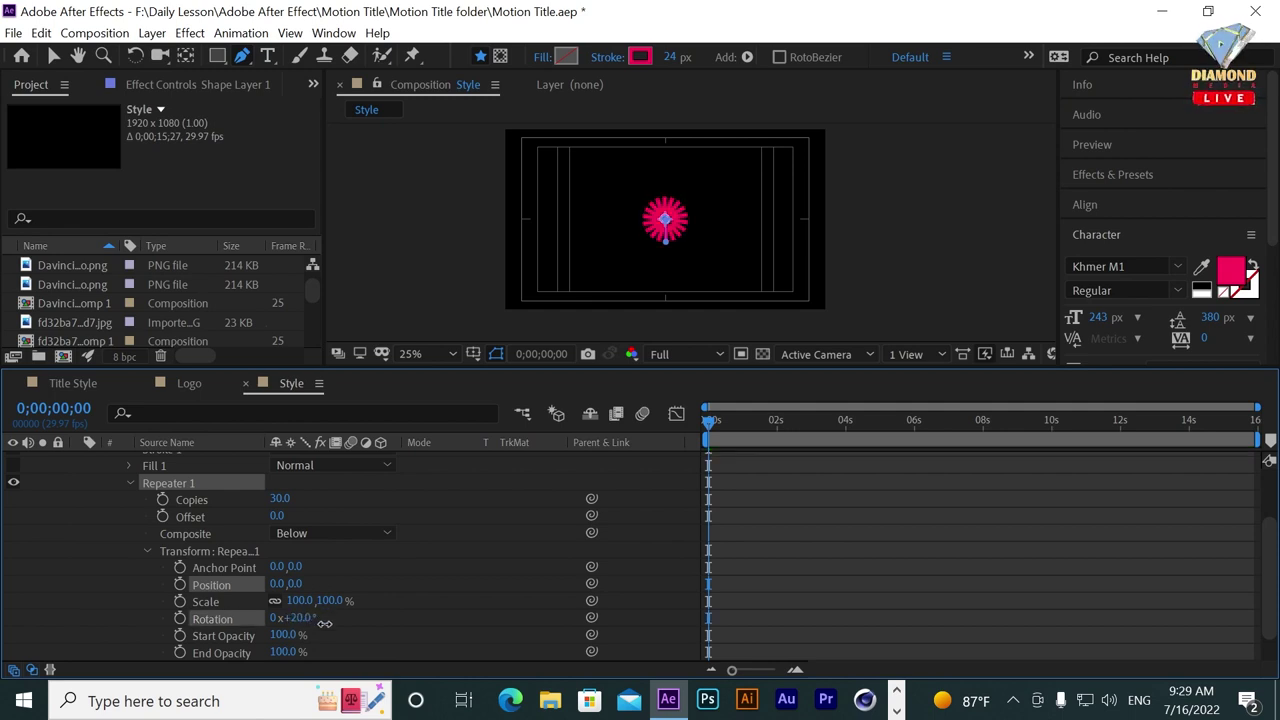
{"action": "left_click", "coordinate": [298, 618]}
{"action": "type", "text": "30"}
{"action": "key", "text": "Return"}
{"action": "left_click", "coordinate": [300, 618]}
{"action": "type", "text": "20"}
{"action": "key", "text": "Return"}
{"action": "left_click", "coordinate": [300, 618]}
{"action": "key", "text": "Return"}
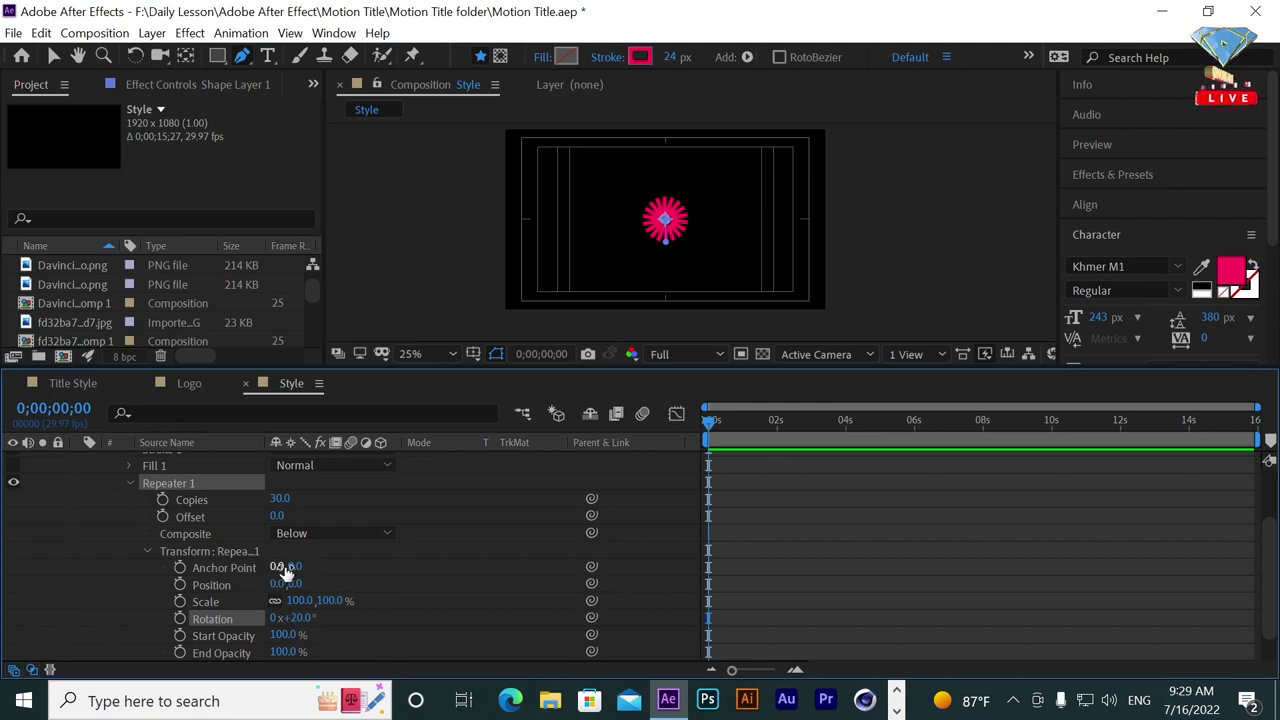
Scrub the repeater Anchor Point Y out to -306 to widen the dash ring.
{"action": "mouse_move", "coordinate": [294, 567]}
{"action": "left_mouse_down"}
{"action": "mouse_move", "coordinate": [4, 600]}
{"action": "mouse_move", "coordinate": [228, 610]}
{"action": "left_mouse_up"}
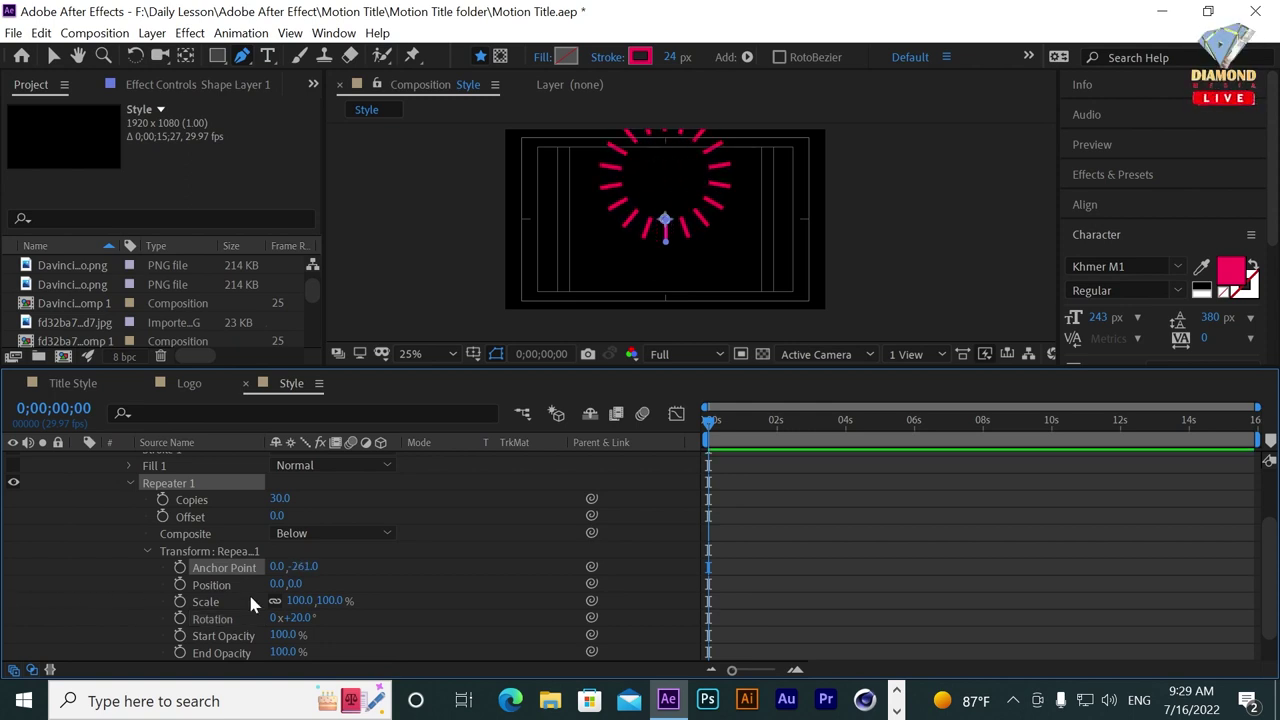
{"action": "left_click_drag", "start_coordinate": [305, 570], "coordinate": [265, 566]}
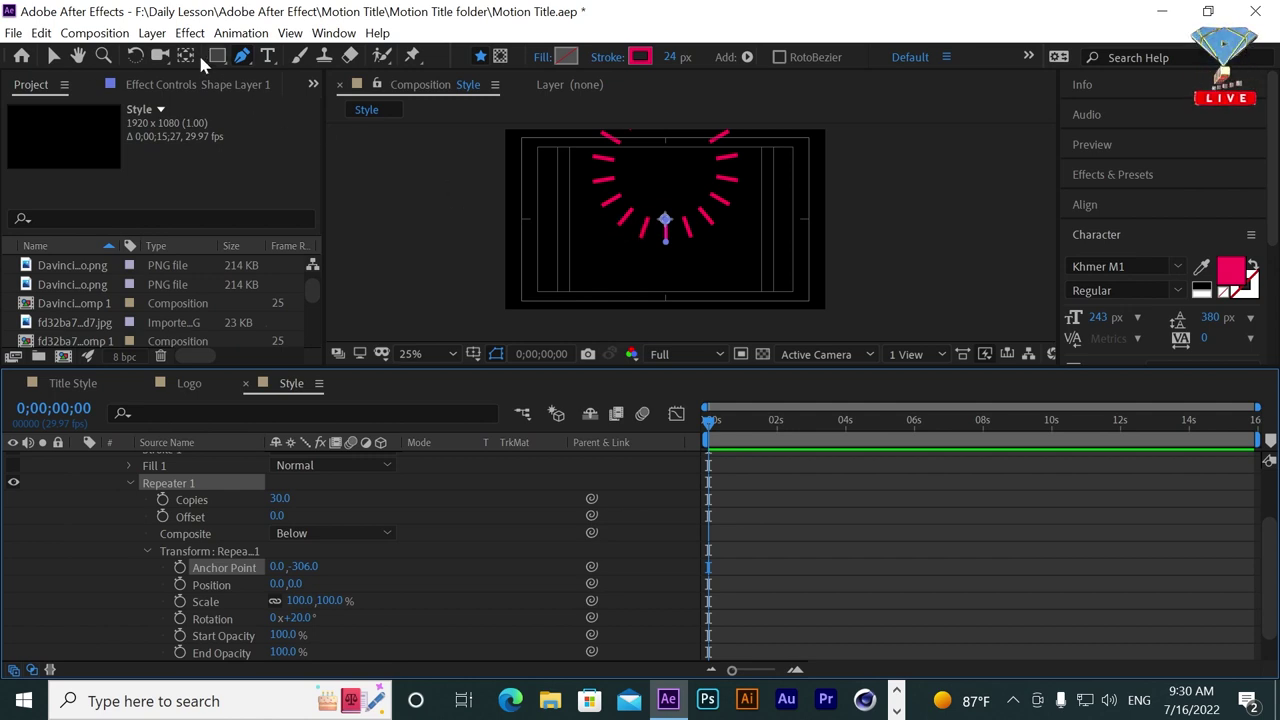
{"action": "left_click", "coordinate": [152, 33]}
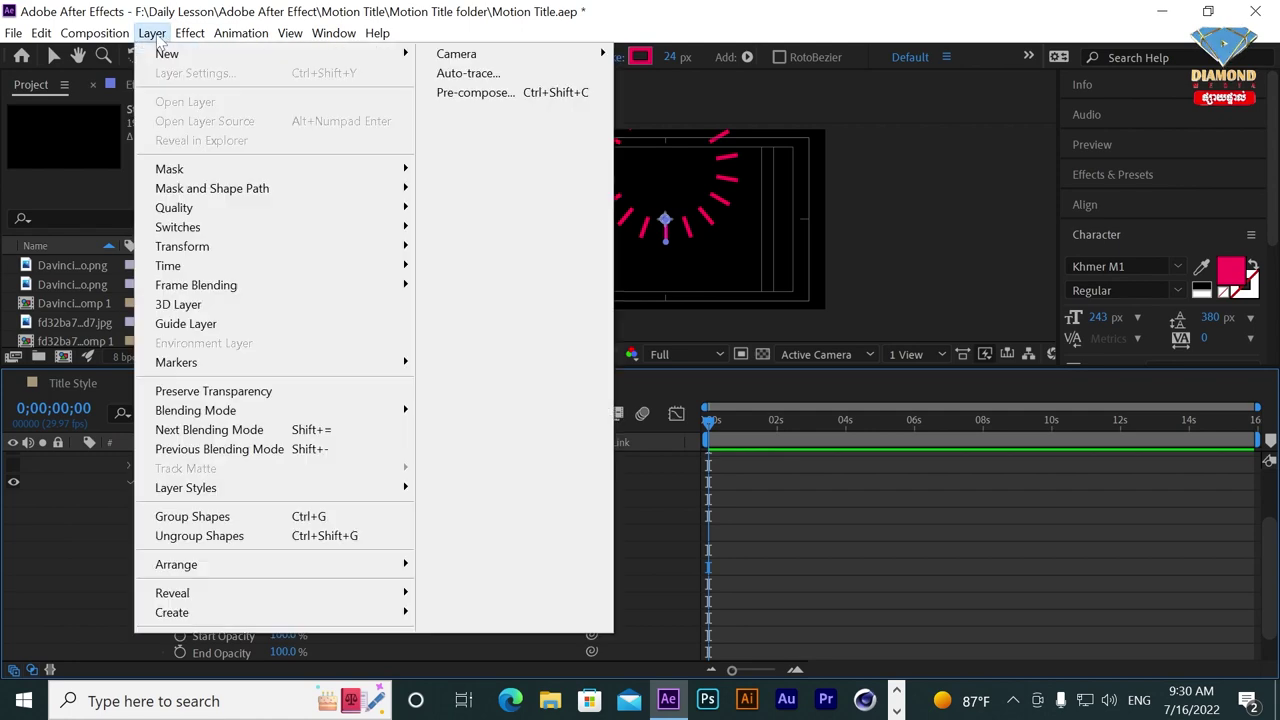
Center the layer's anchor point in its layer content.
{"action": "mouse_move", "coordinate": [218, 247]}
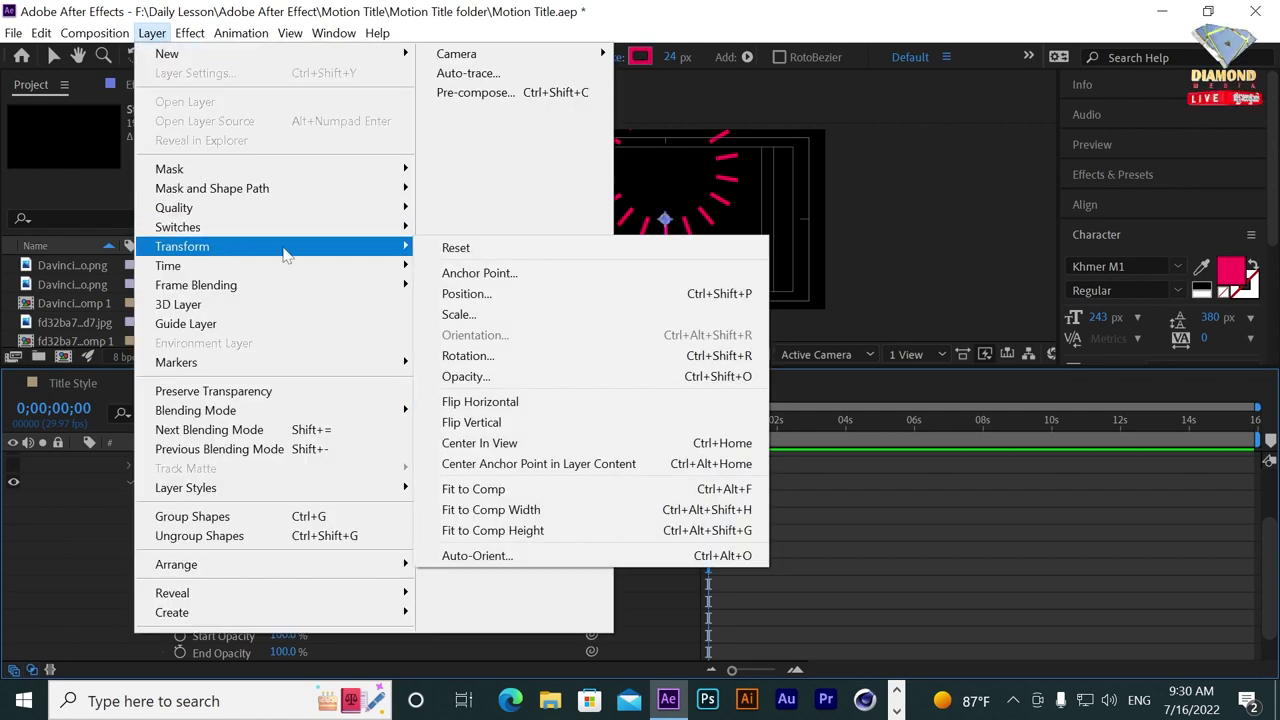
{"action": "left_click", "coordinate": [528, 470]}
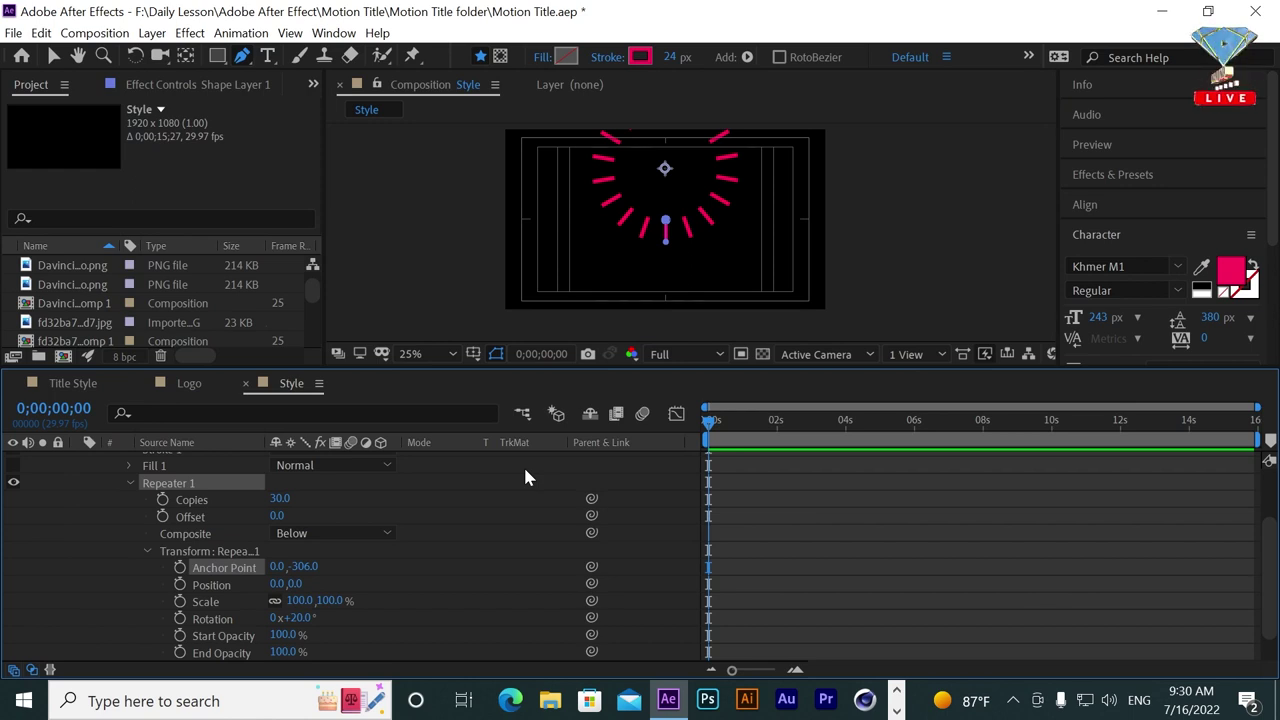
{"action": "left_click", "coordinate": [131, 483]}
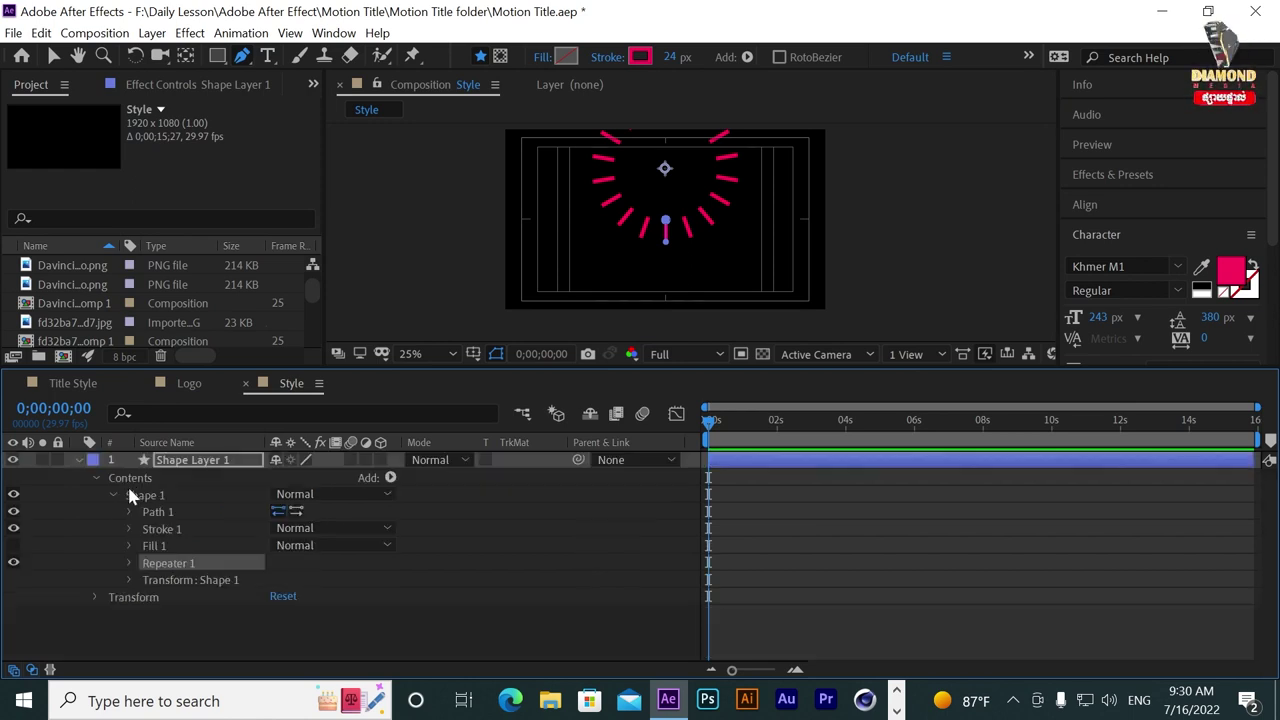
Set the layer Position to 960, 541 to centre the ring in the composition.
{"action": "left_click", "coordinate": [95, 598]}
{"action": "left_click_drag", "start_coordinate": [322, 600], "coordinate": [592, 636]}
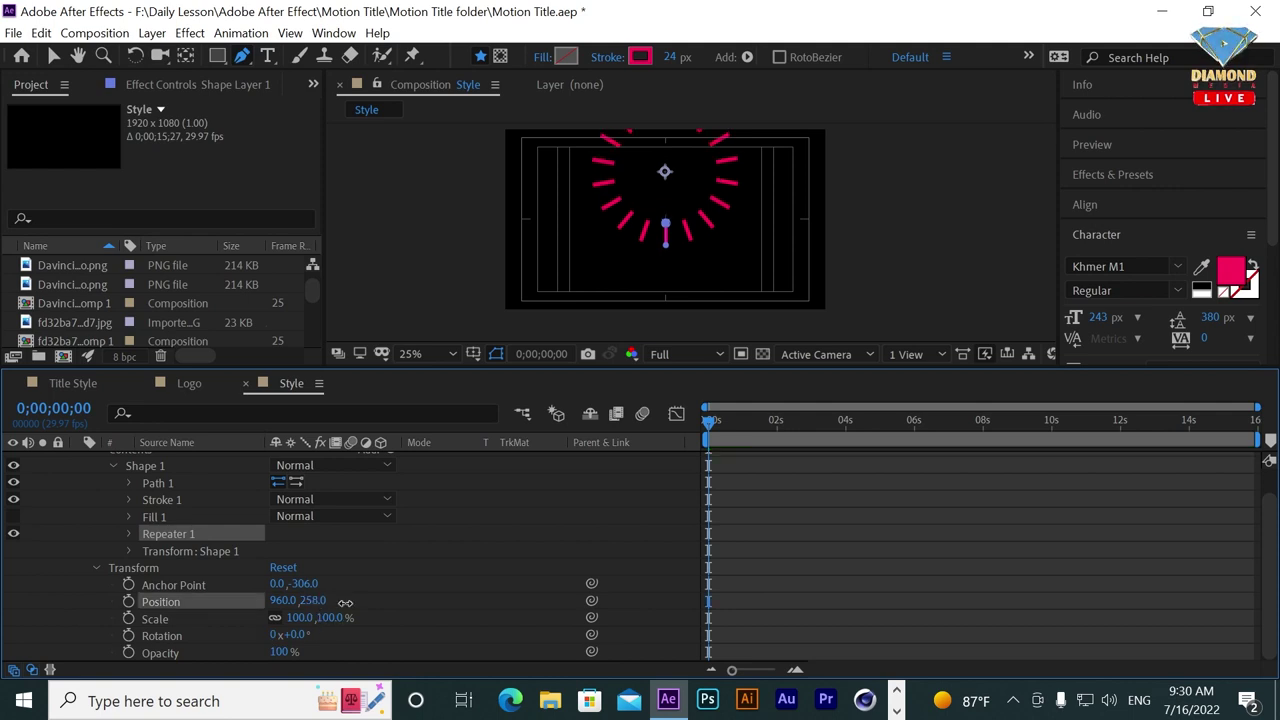
{"action": "key", "text": "period"}
{"action": "key", "text": "period"}
{"action": "key", "text": "period"}
{"action": "left_click_drag", "start_coordinate": [328, 600], "coordinate": [316, 604]}
{"action": "key", "text": "comma"}
{"action": "key", "text": "comma"}
{"action": "key", "text": "comma"}
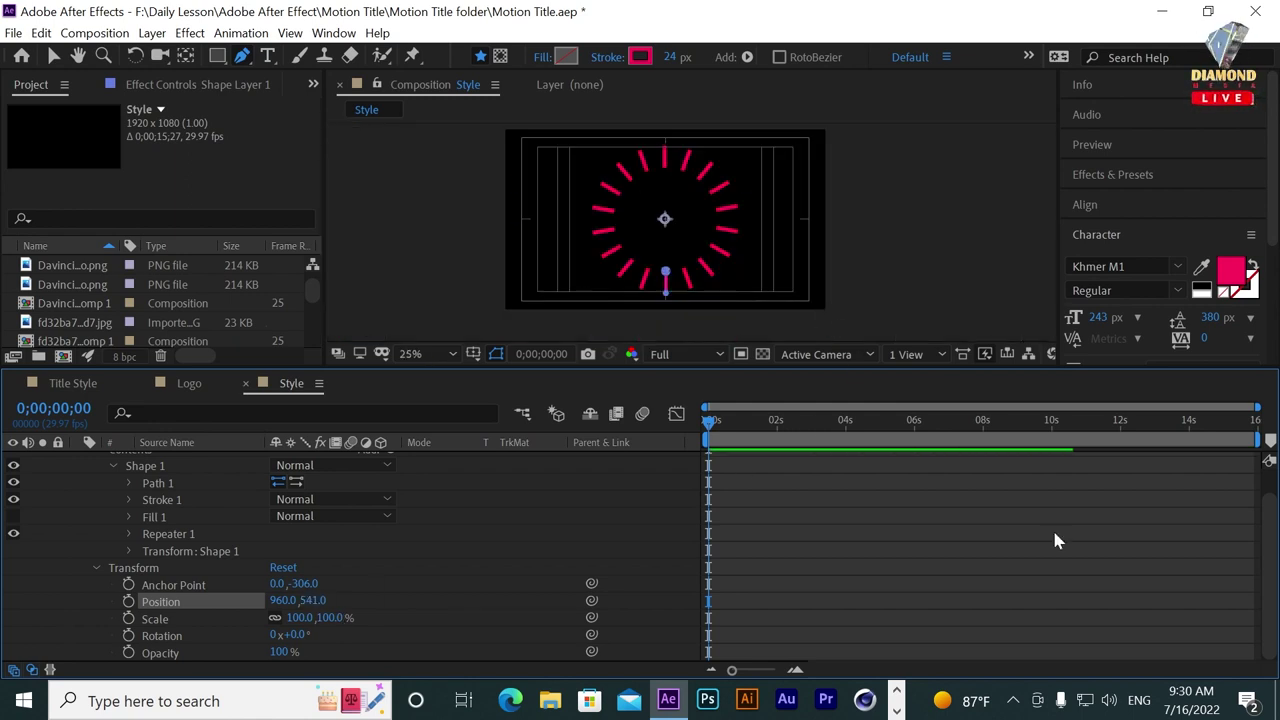
{"action": "scroll", "coordinate": [1260, 490], "scroll_direction": "up", "scroll_amount": 1}
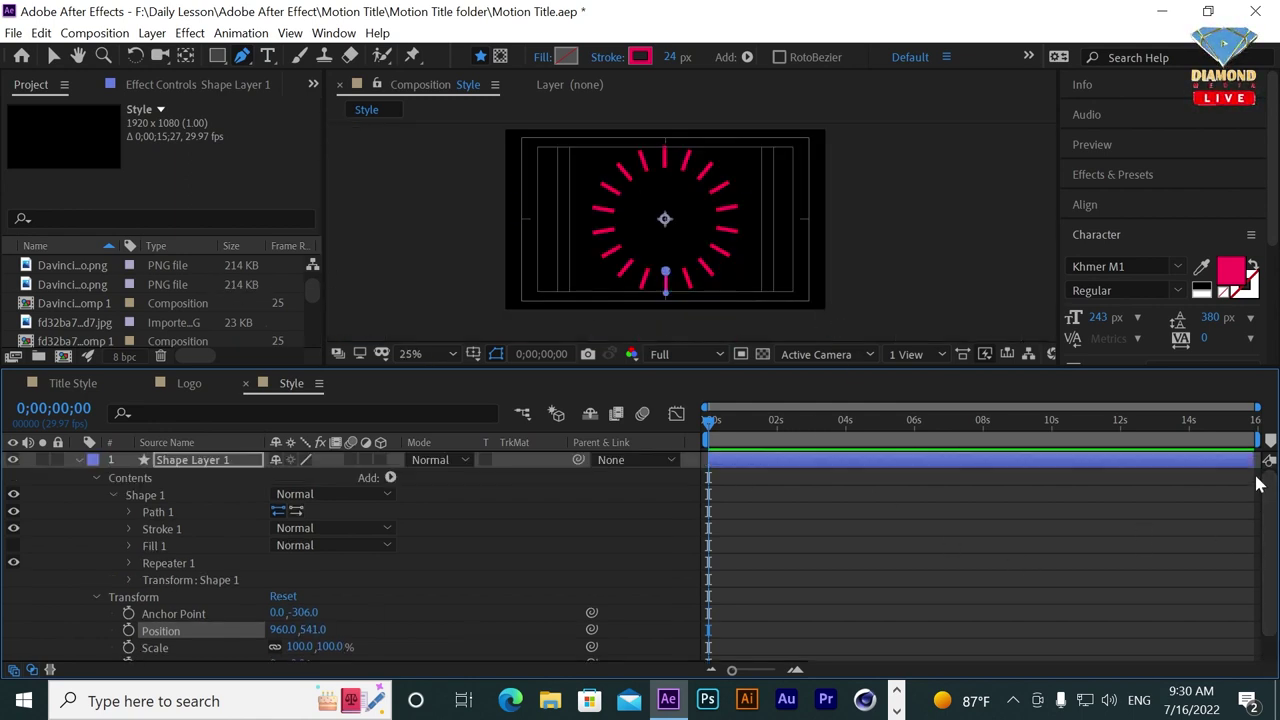
At 0;00;03;01, add a 100% Scale keyframe to Shape Layer 1.
{"action": "left_click", "coordinate": [96, 598]}
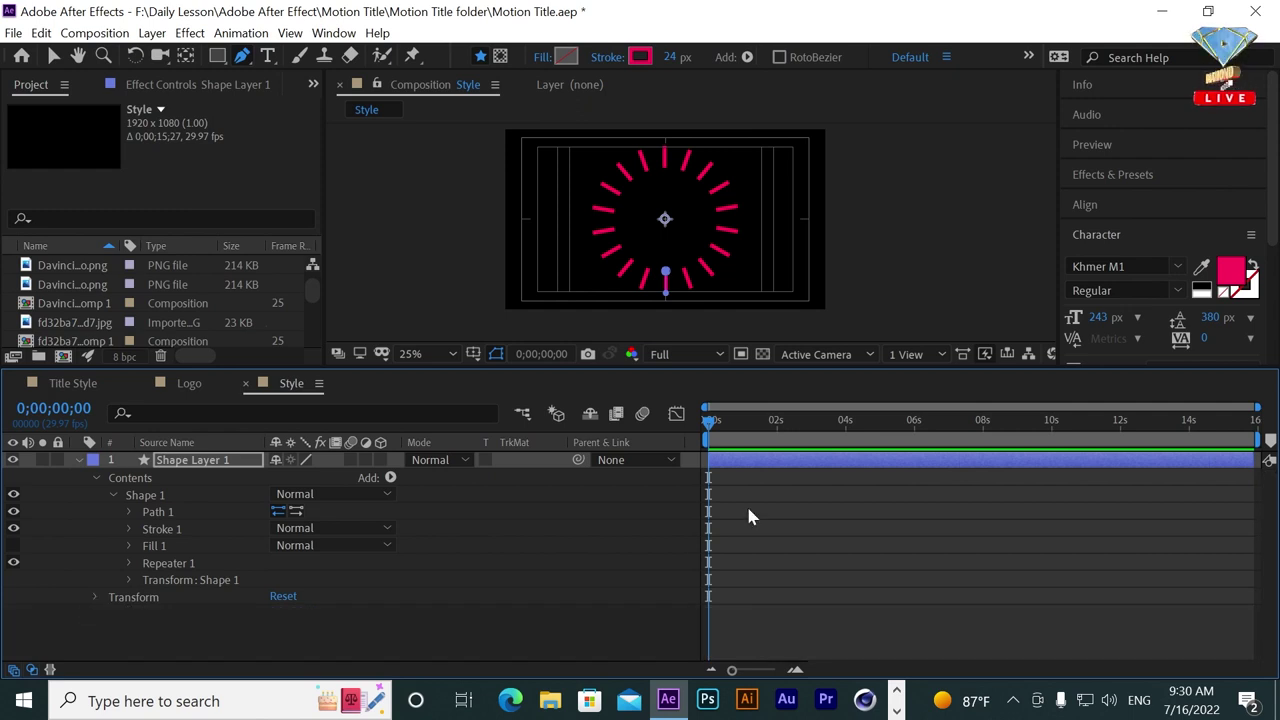
{"action": "left_click", "coordinate": [789, 424]}
{"action": "left_click_drag", "start_coordinate": [795, 428], "coordinate": [812, 424]}
{"action": "left_click", "coordinate": [95, 478]}
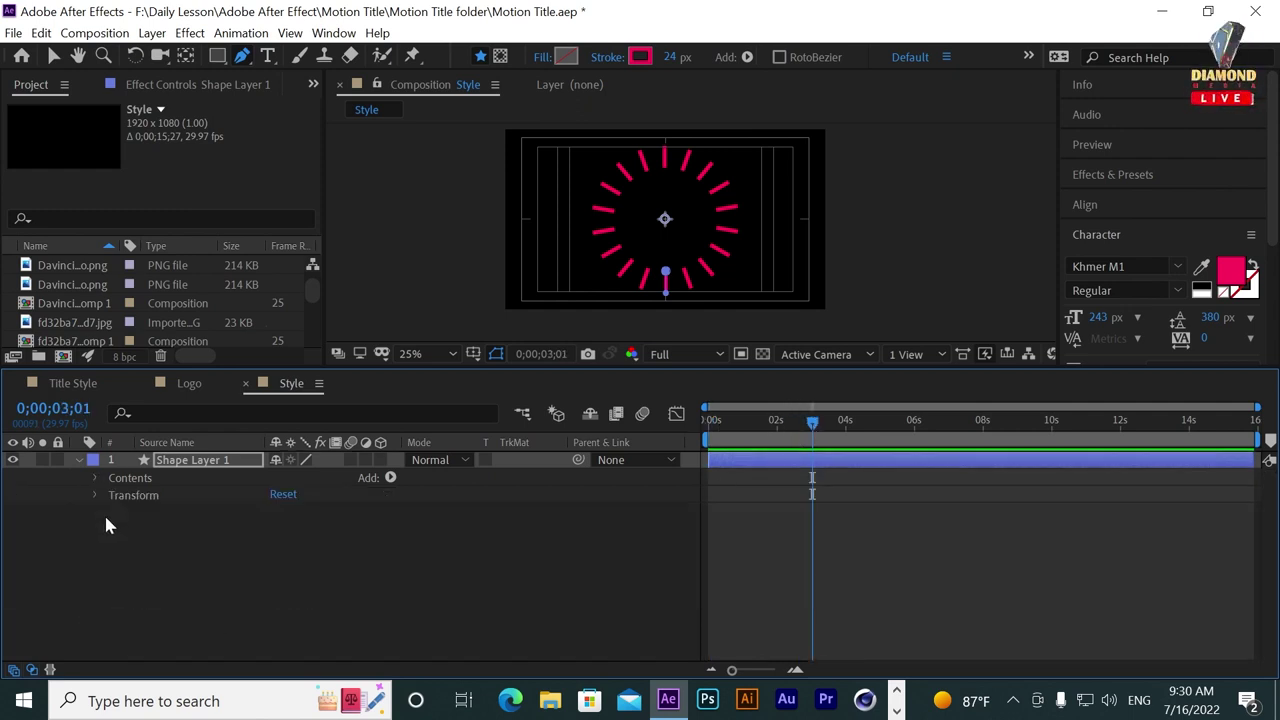
{"action": "left_click", "coordinate": [124, 497]}
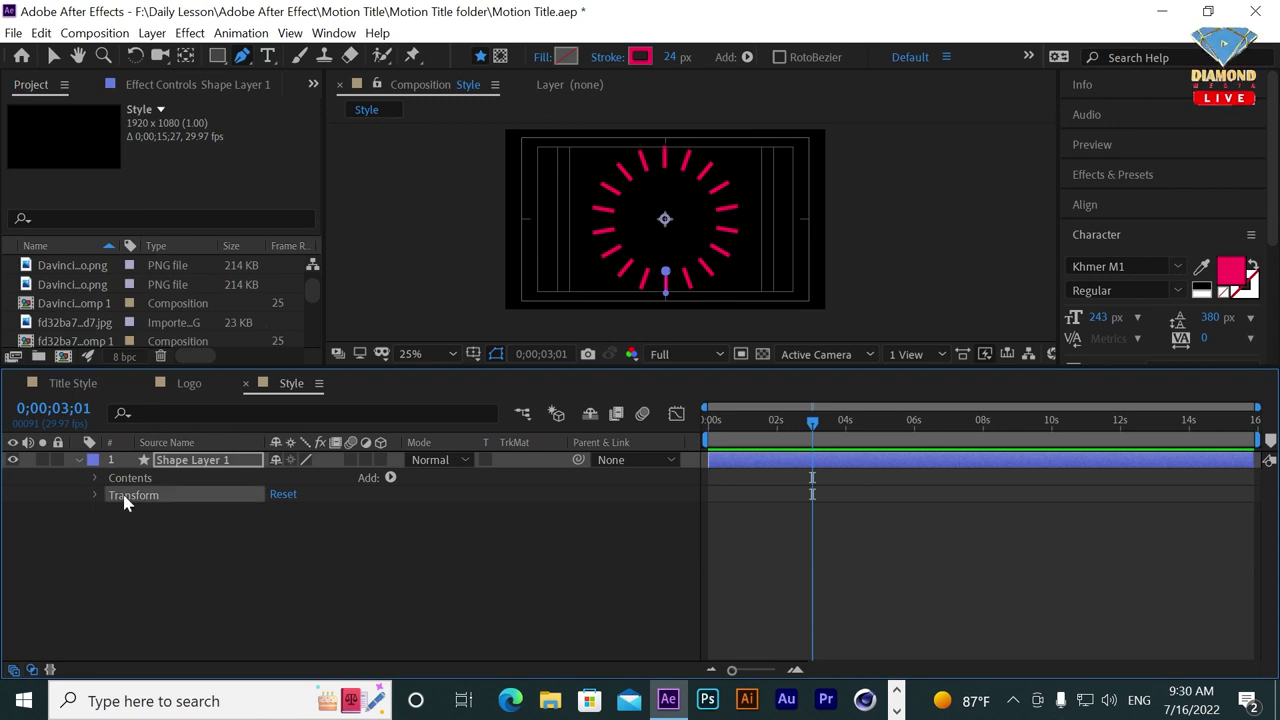
{"action": "key", "text": "s"}
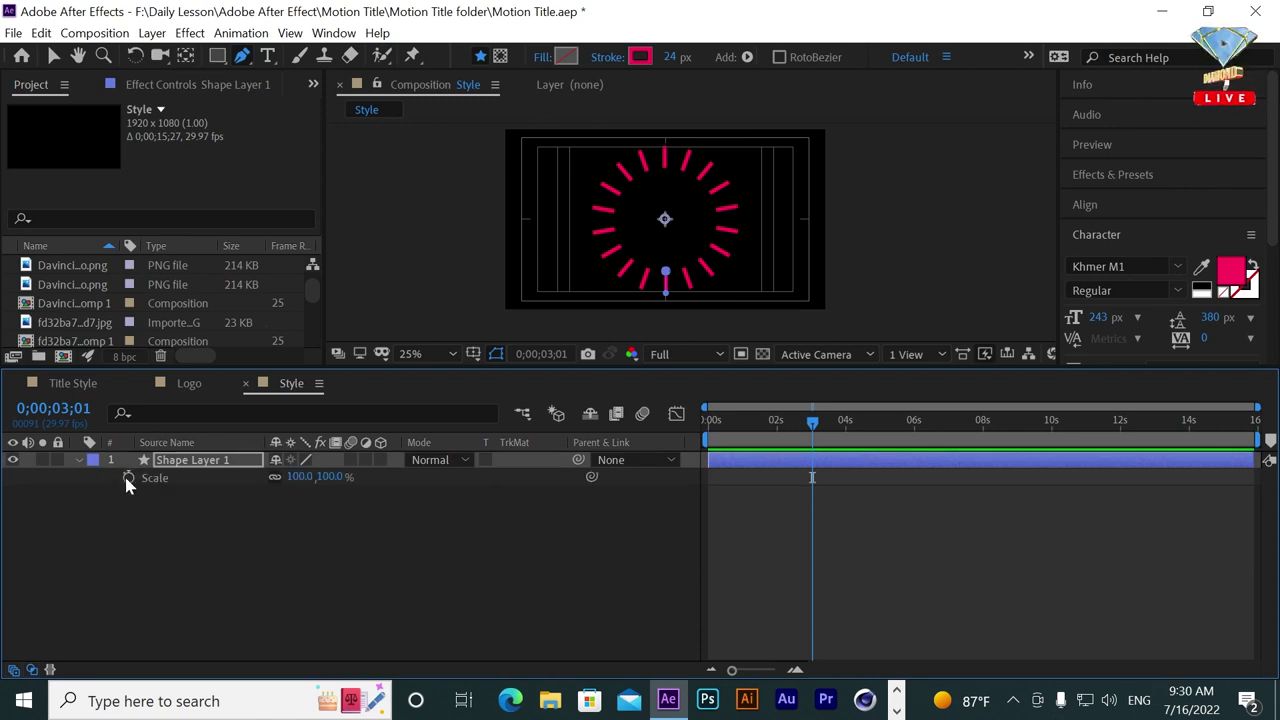
{"action": "left_click", "coordinate": [128, 477]}
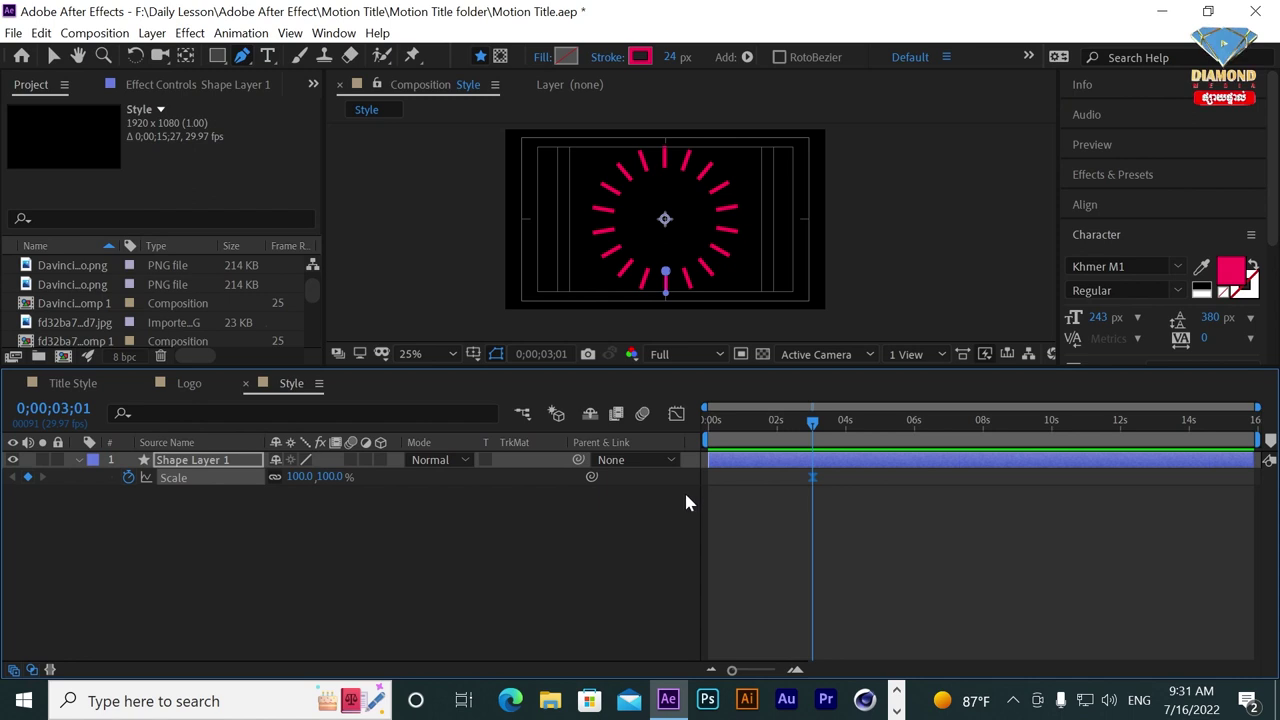
{"action": "right_click", "coordinate": [813, 478]}
{"action": "mouse_move", "coordinate": [825, 468]}
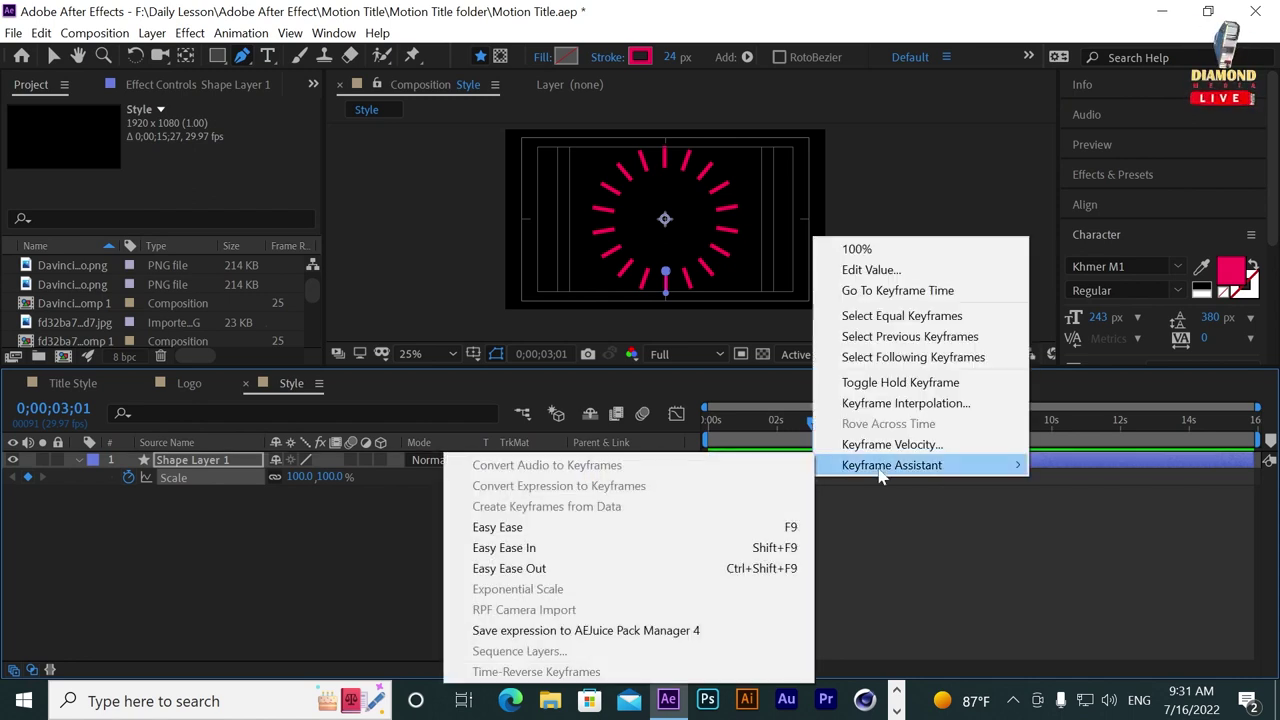
Key the ring's Scale at 16% at frame 0 and preview the growth.
{"action": "left_click", "coordinate": [726, 436]}
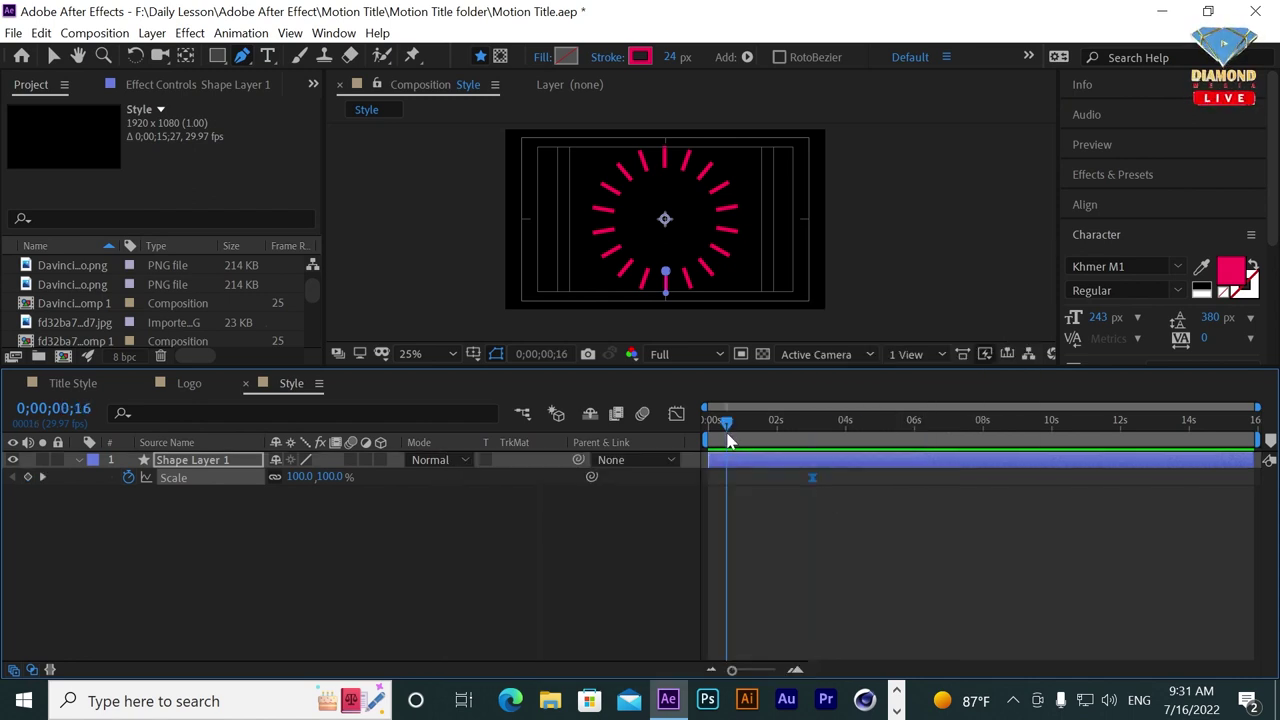
{"action": "left_click_drag", "start_coordinate": [808, 438], "coordinate": [815, 444]}
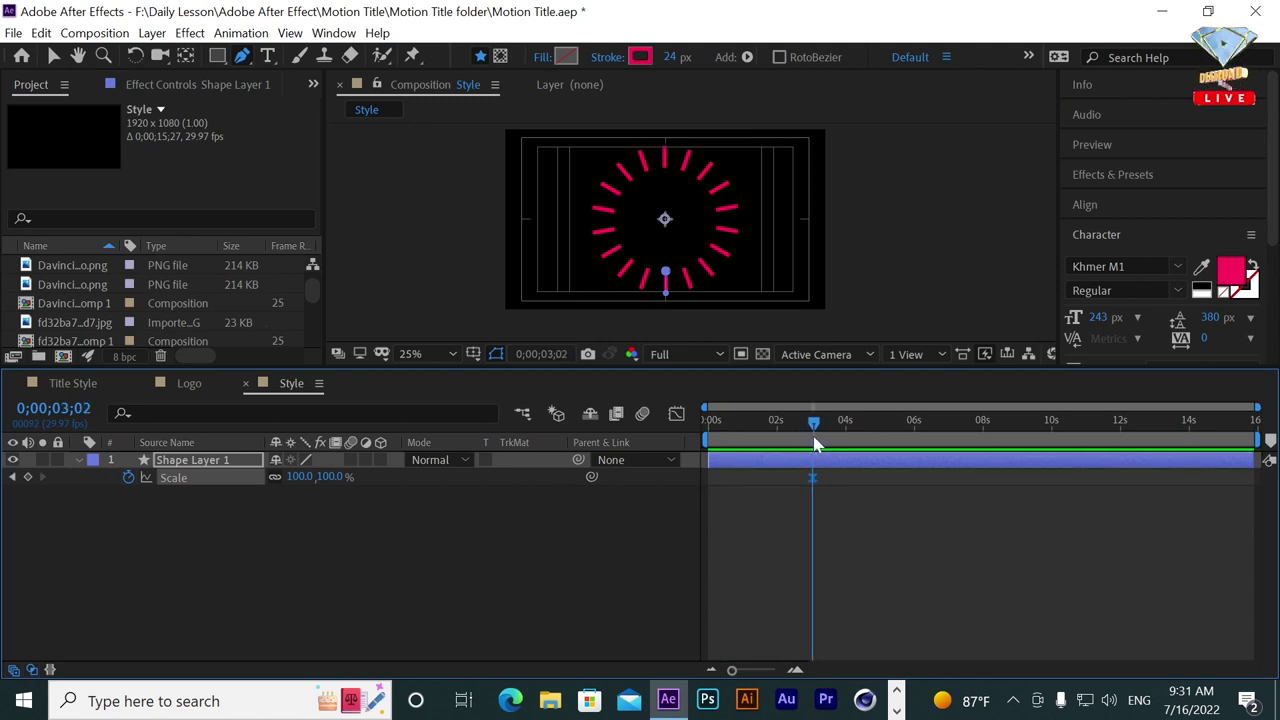
{"action": "key", "text": "equal"}
{"action": "left_click_drag", "start_coordinate": [814, 422], "coordinate": [806, 430]}
{"action": "left_click_drag", "start_coordinate": [300, 477], "coordinate": [322, 477]}
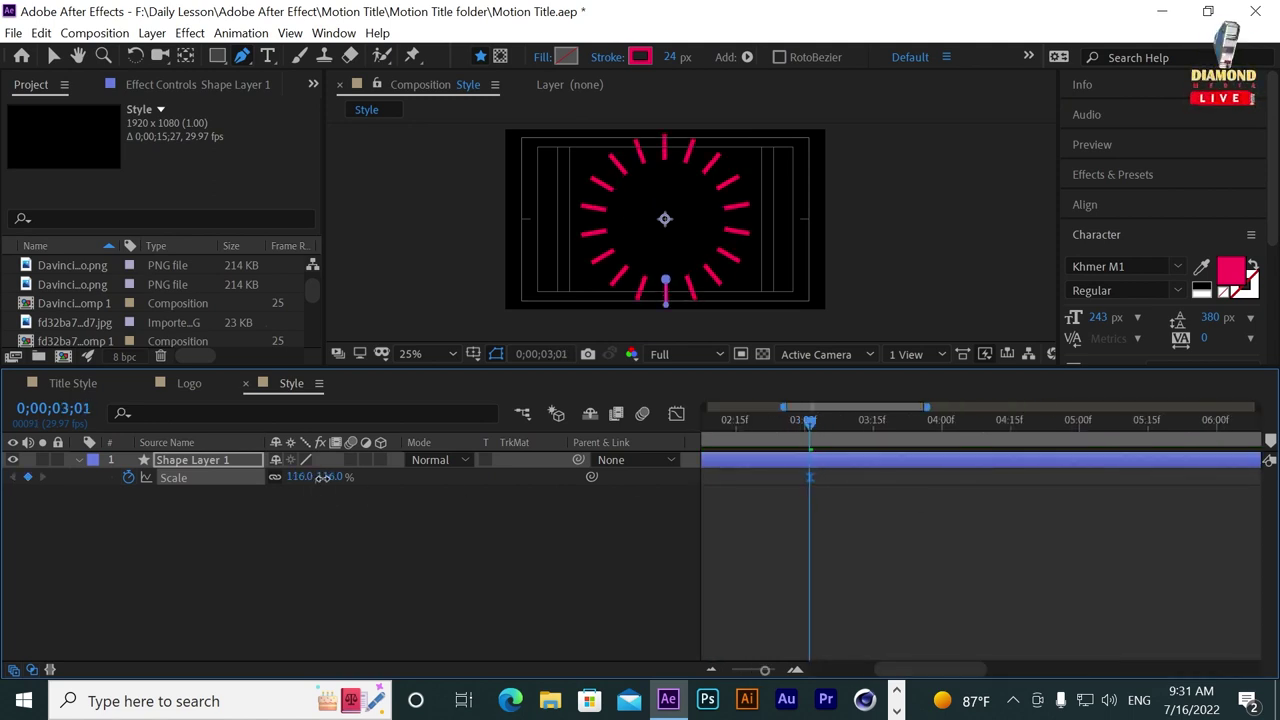
{"action": "key", "text": "space"}
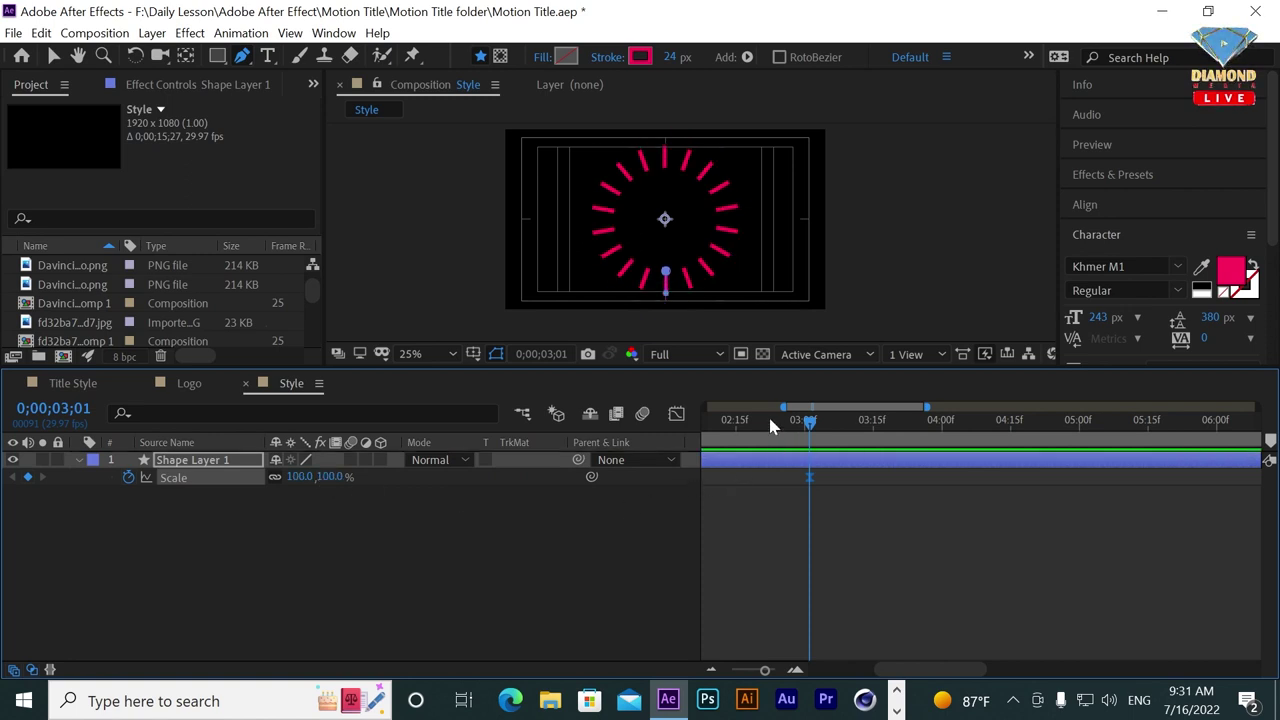
{"action": "left_click_drag", "start_coordinate": [299, 477], "coordinate": [238, 491]}
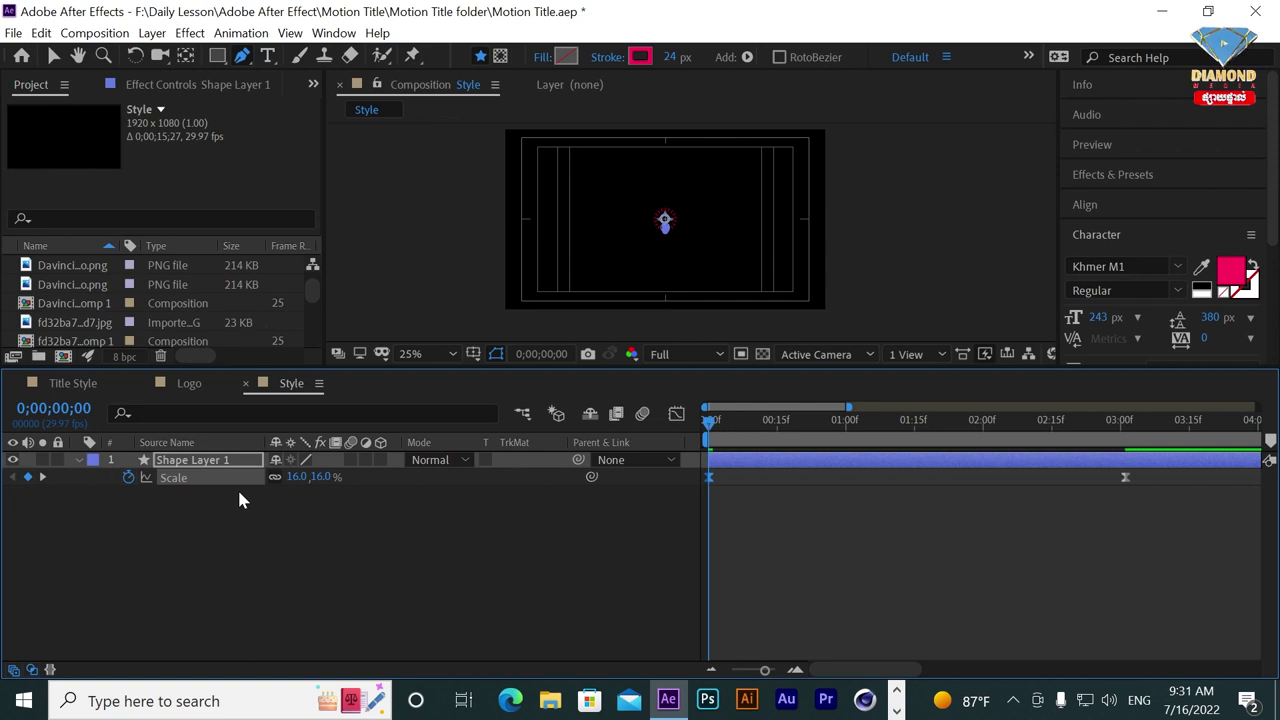
{"action": "key", "text": "space"}
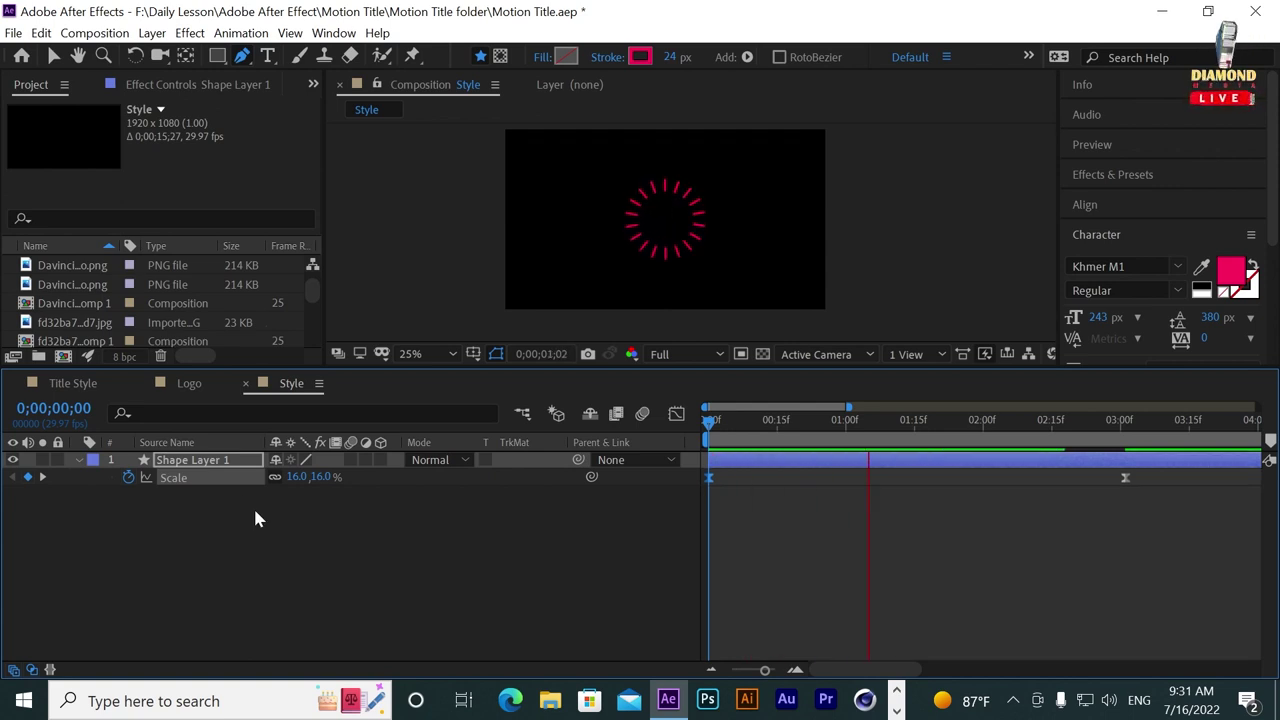
Move the 100% Scale keyframe earlier to about 01:22f and preview the faster growth.
{"action": "left_click_drag", "start_coordinate": [1125, 479], "coordinate": [955, 479]}
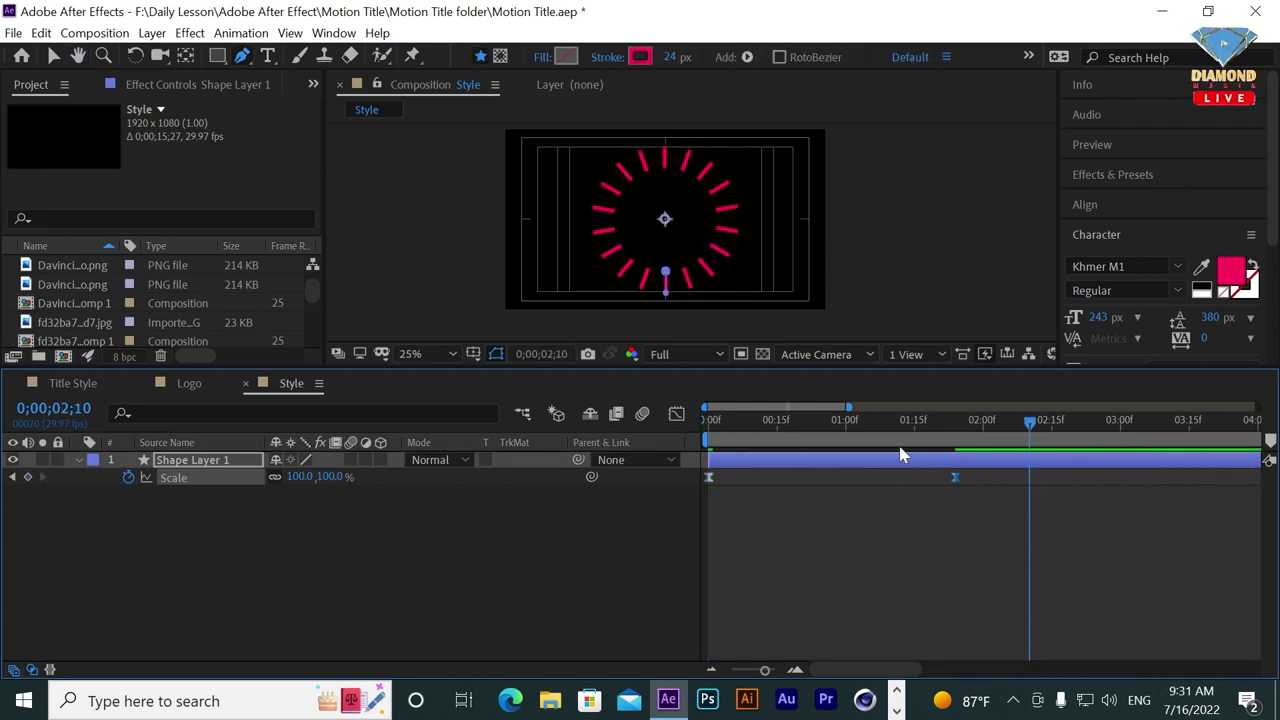
{"action": "key", "text": "space"}
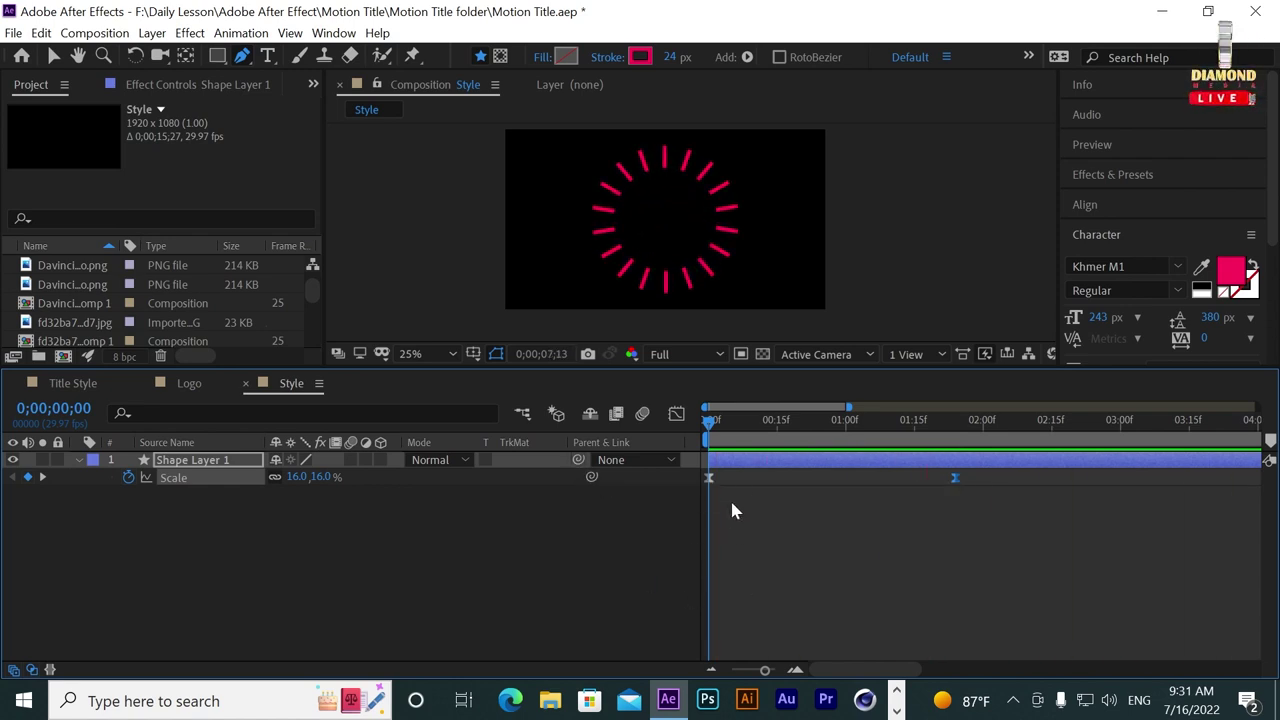
{"action": "left_click", "coordinate": [818, 428]}
{"action": "left_click_drag", "start_coordinate": [818, 435], "coordinate": [1031, 470]}
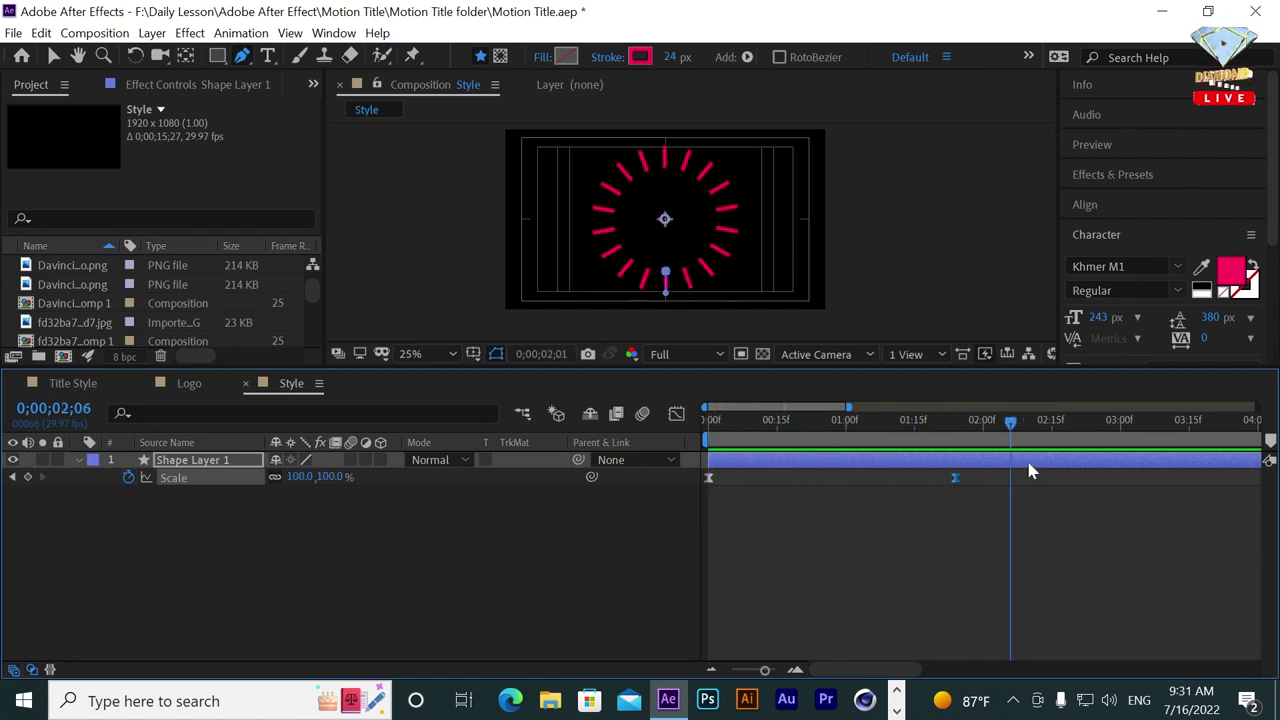
{"action": "left_click_drag", "start_coordinate": [1031, 470], "coordinate": [698, 477]}
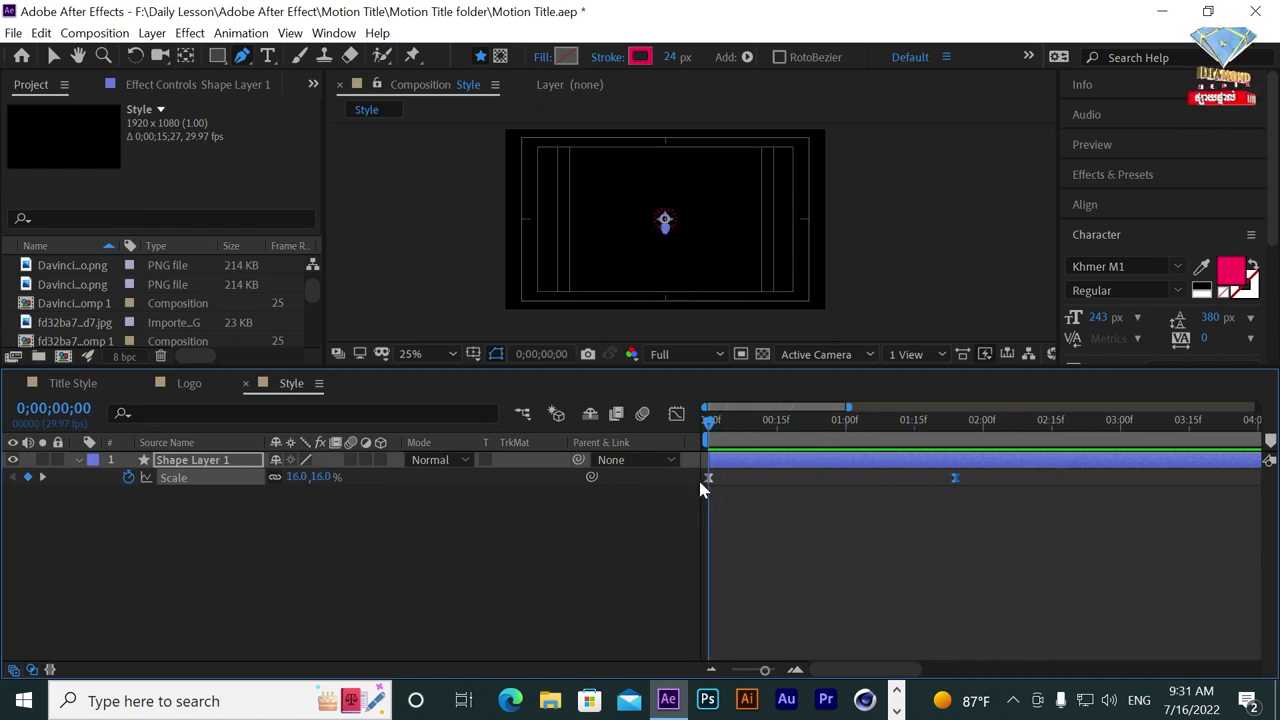
Add Trim Paths to the ring's contents, expand it, and test lowering End.
{"action": "left_click", "coordinate": [80, 460]}
{"action": "left_click", "coordinate": [94, 477]}
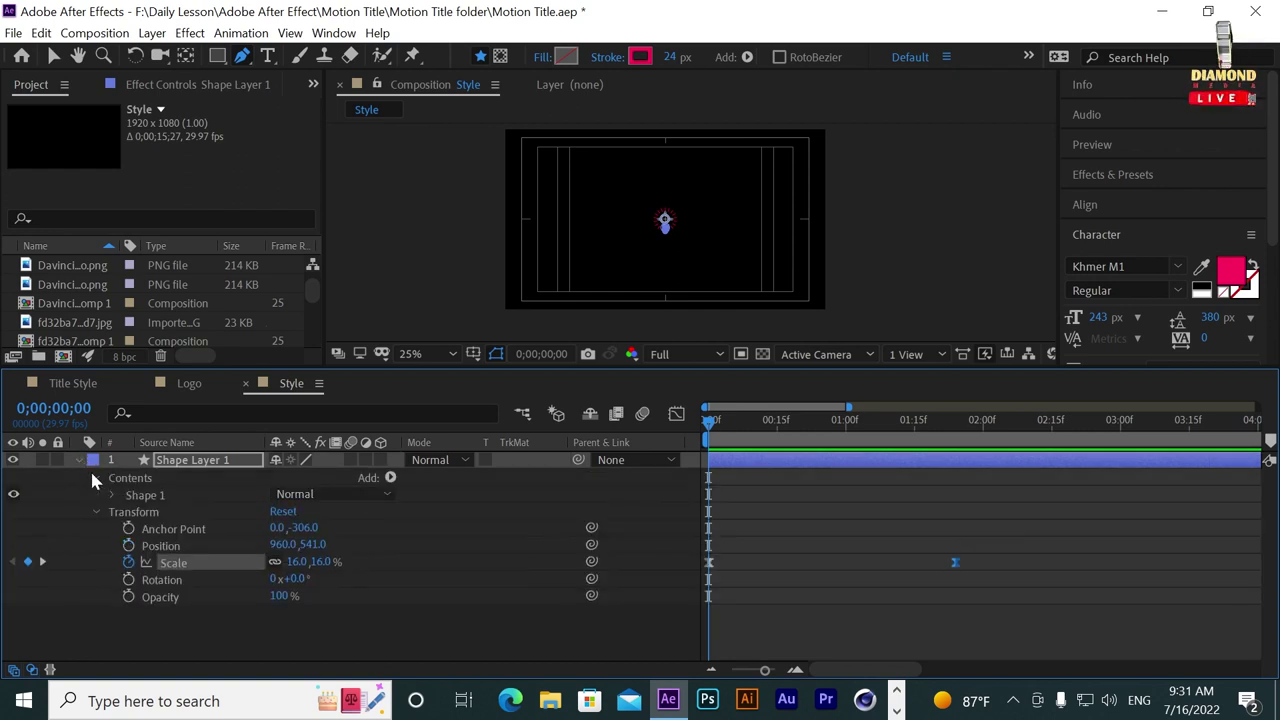
{"action": "left_click", "coordinate": [391, 478]}
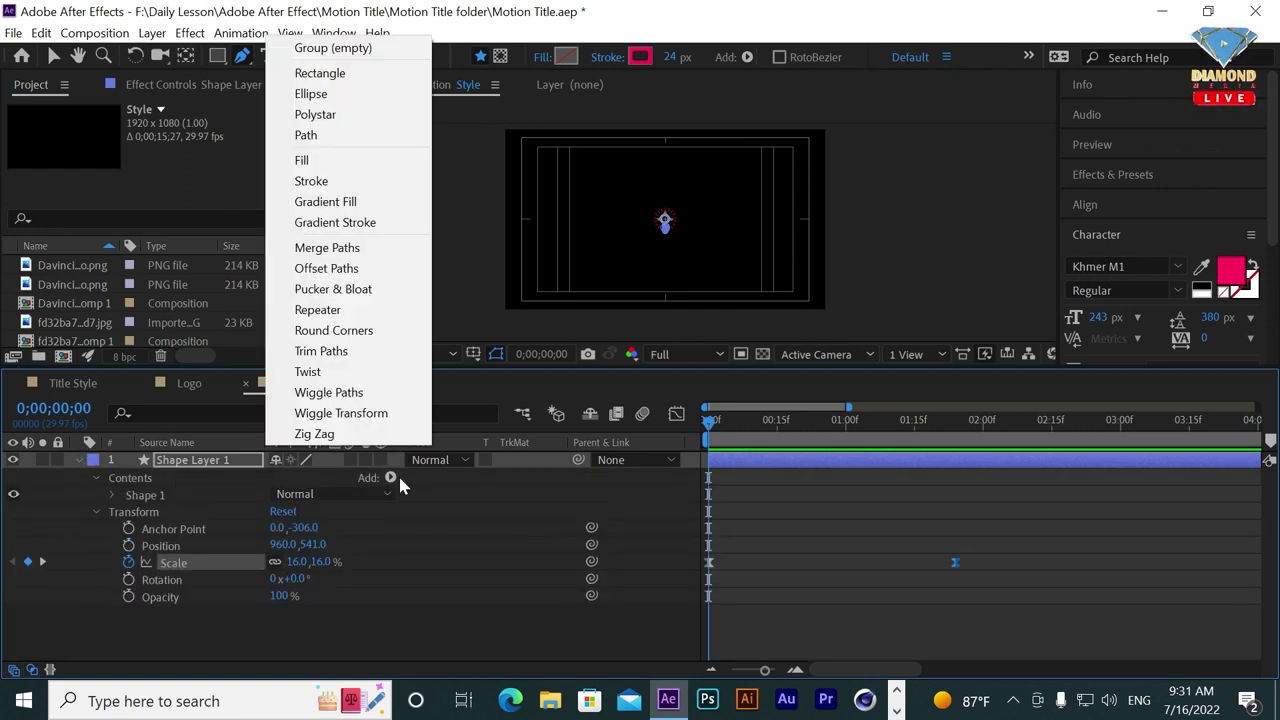
{"action": "left_click", "coordinate": [348, 356]}
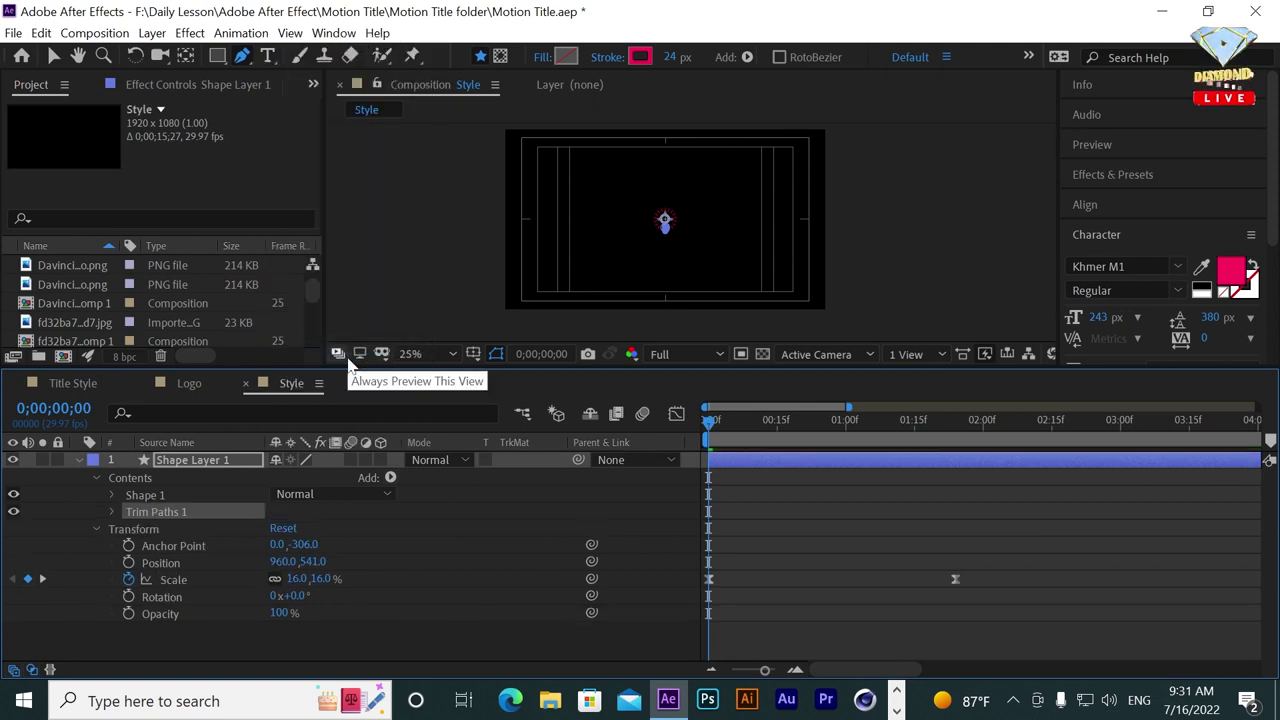
{"action": "left_click", "coordinate": [111, 512]}
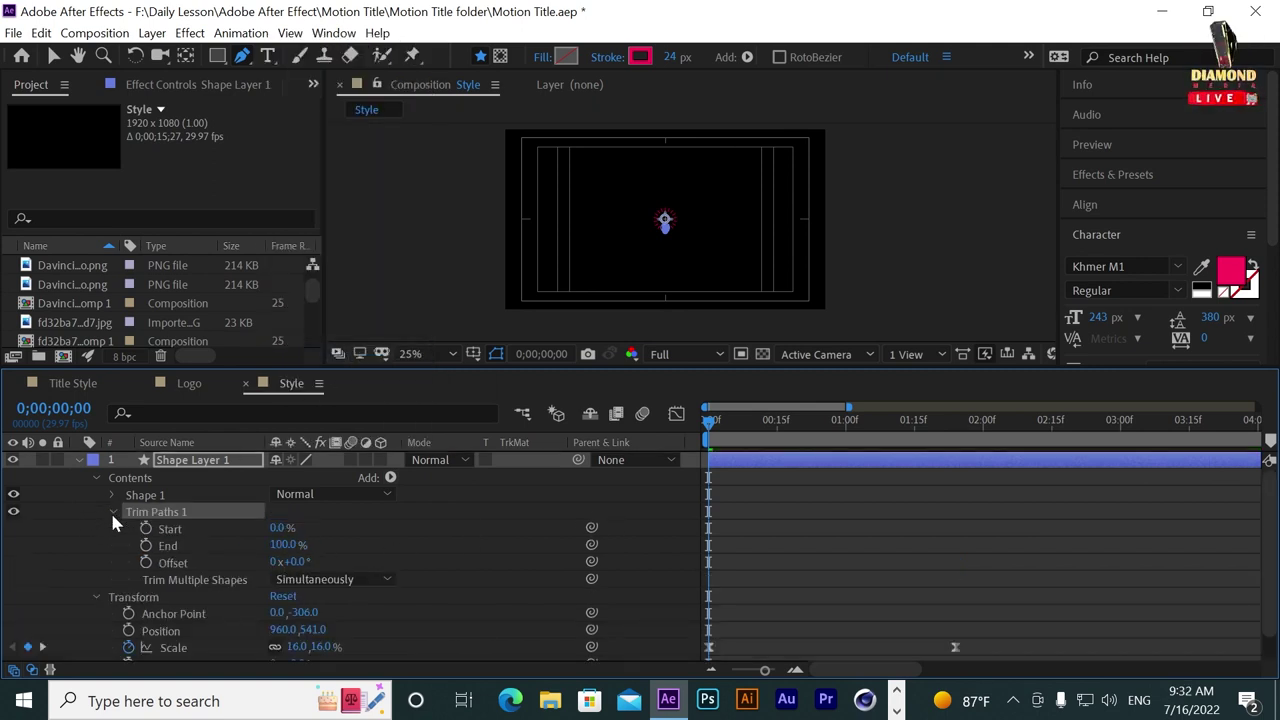
{"action": "left_click_drag", "start_coordinate": [291, 550], "coordinate": [238, 548]}
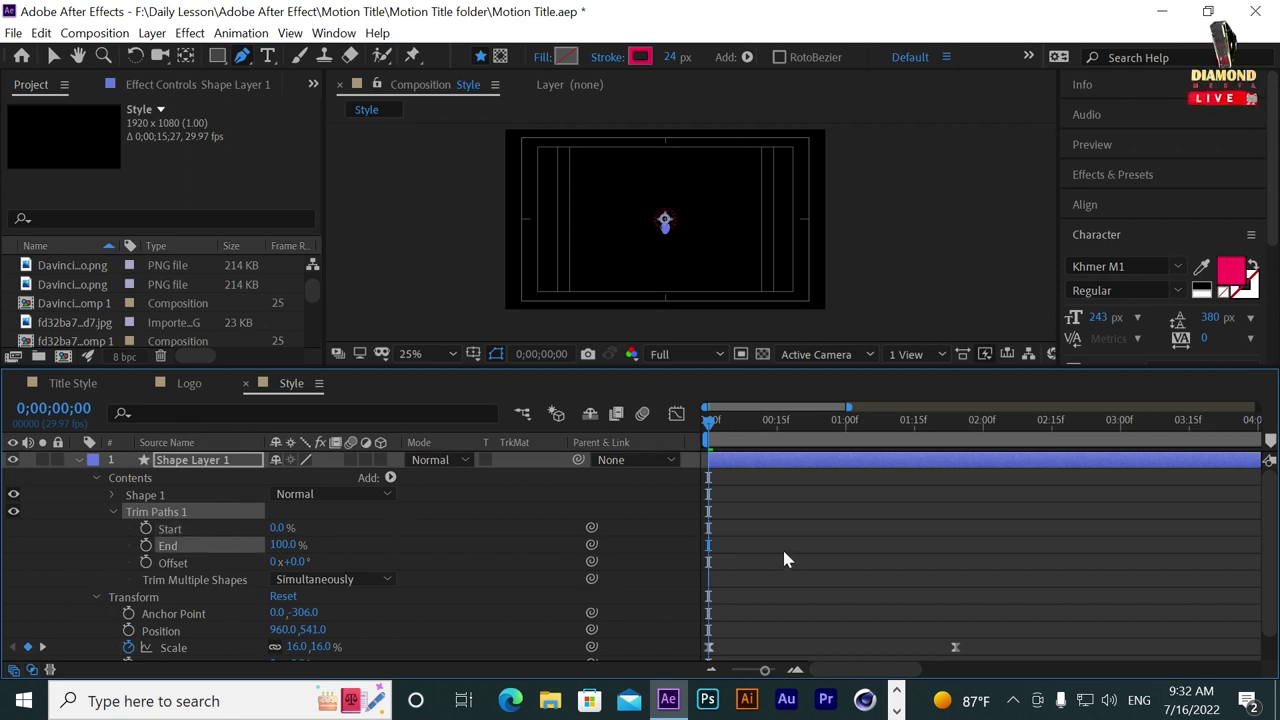
{"action": "left_click_drag", "start_coordinate": [764, 440], "coordinate": [740, 440]}
Keyframe Trim Paths End from 0% at frame 0 so the dashes draw on to 100%.
{"action": "left_click", "coordinate": [146, 545]}
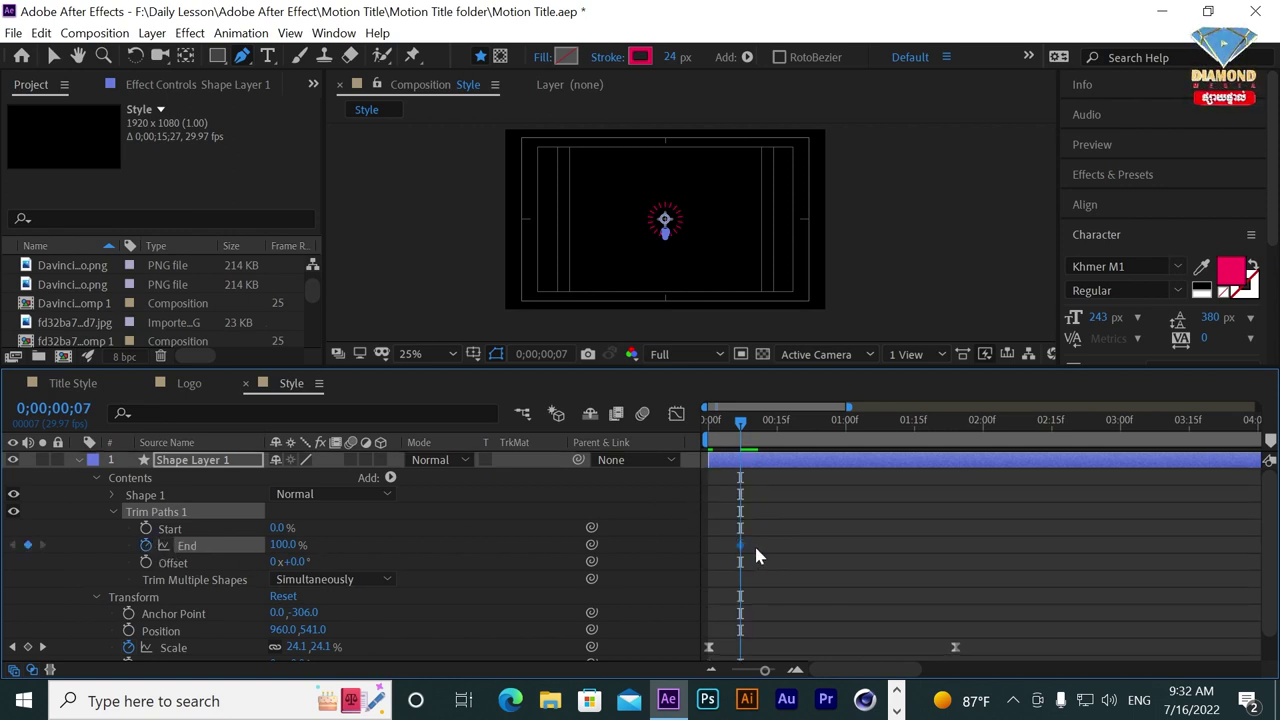
{"action": "left_click_drag", "start_coordinate": [742, 428], "coordinate": [708, 428]}
{"action": "scroll", "coordinate": [700, 255], "scroll_direction": "up", "scroll_amount": 2}
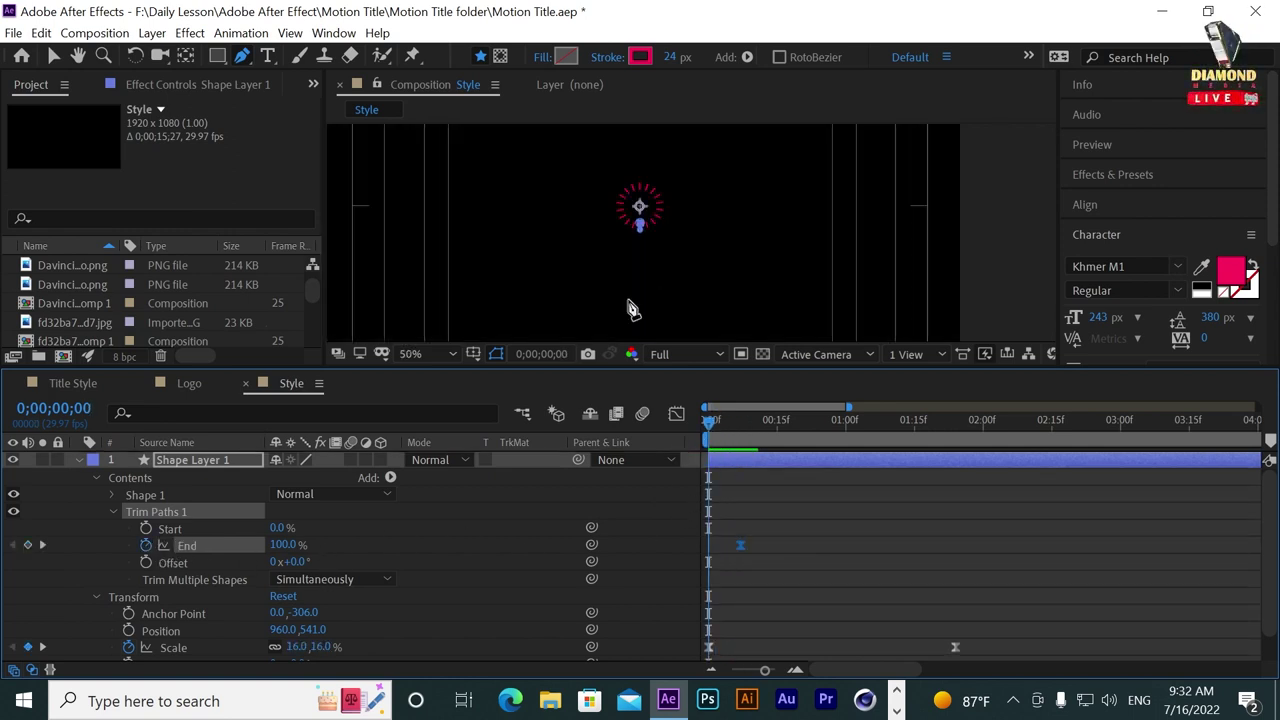
{"action": "left_click_drag", "start_coordinate": [287, 556], "coordinate": [285, 543]}
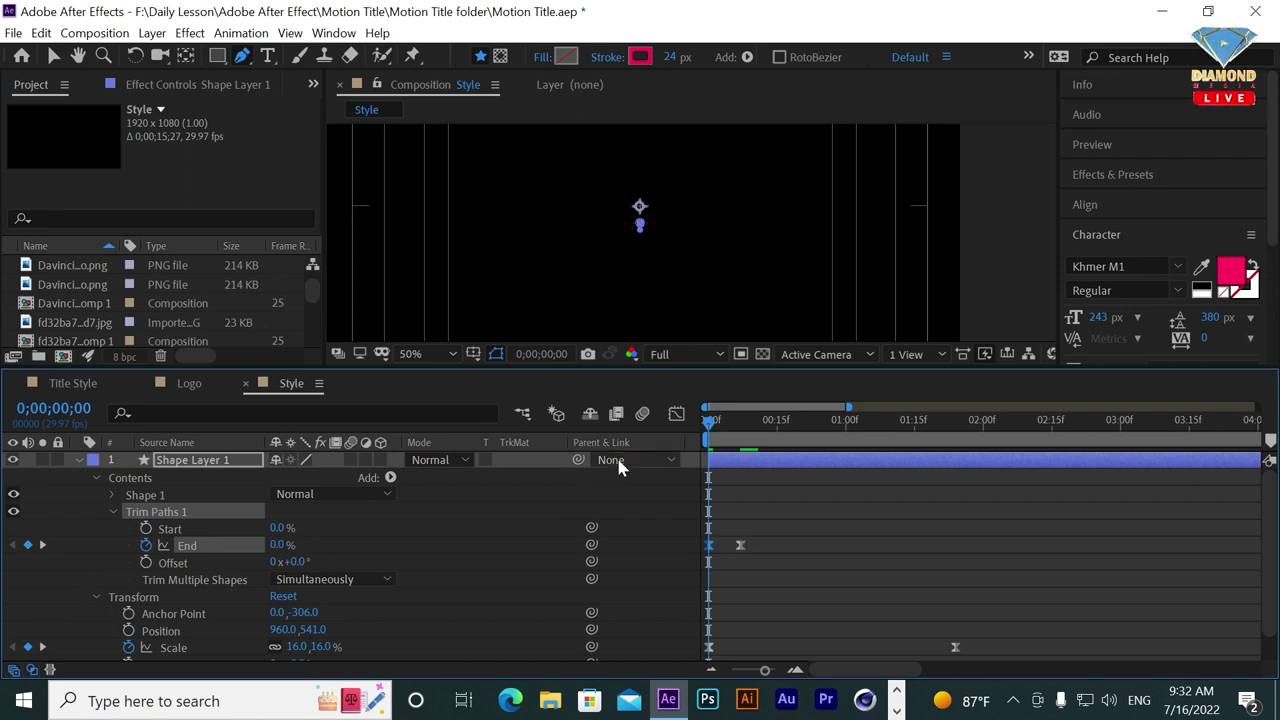
{"action": "mouse_move", "coordinate": [710, 428]}
{"action": "left_mouse_down"}
{"action": "mouse_move", "coordinate": [910, 440]}
{"action": "mouse_move", "coordinate": [897, 445]}
{"action": "left_mouse_up"}
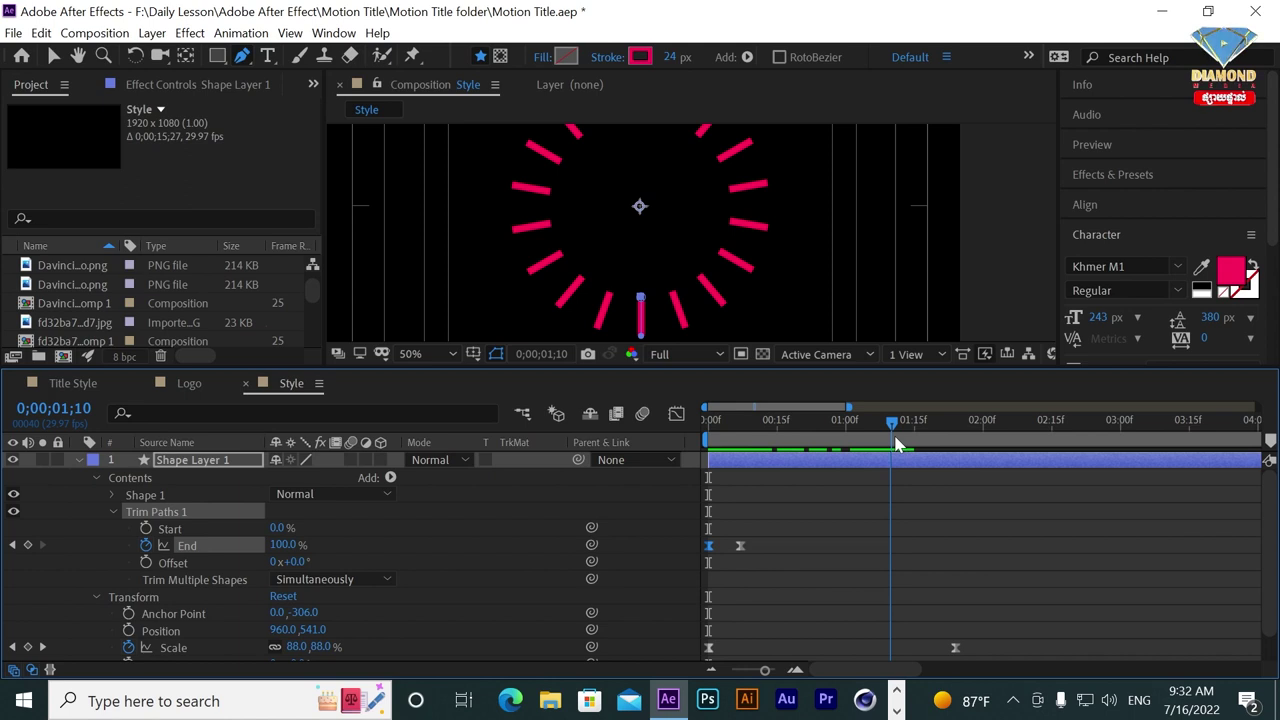
Keyframe Trim Paths Start from 0% to 100% at 0;00;01;23 so the dashes vanish, then preview.
{"action": "left_click", "coordinate": [145, 530]}
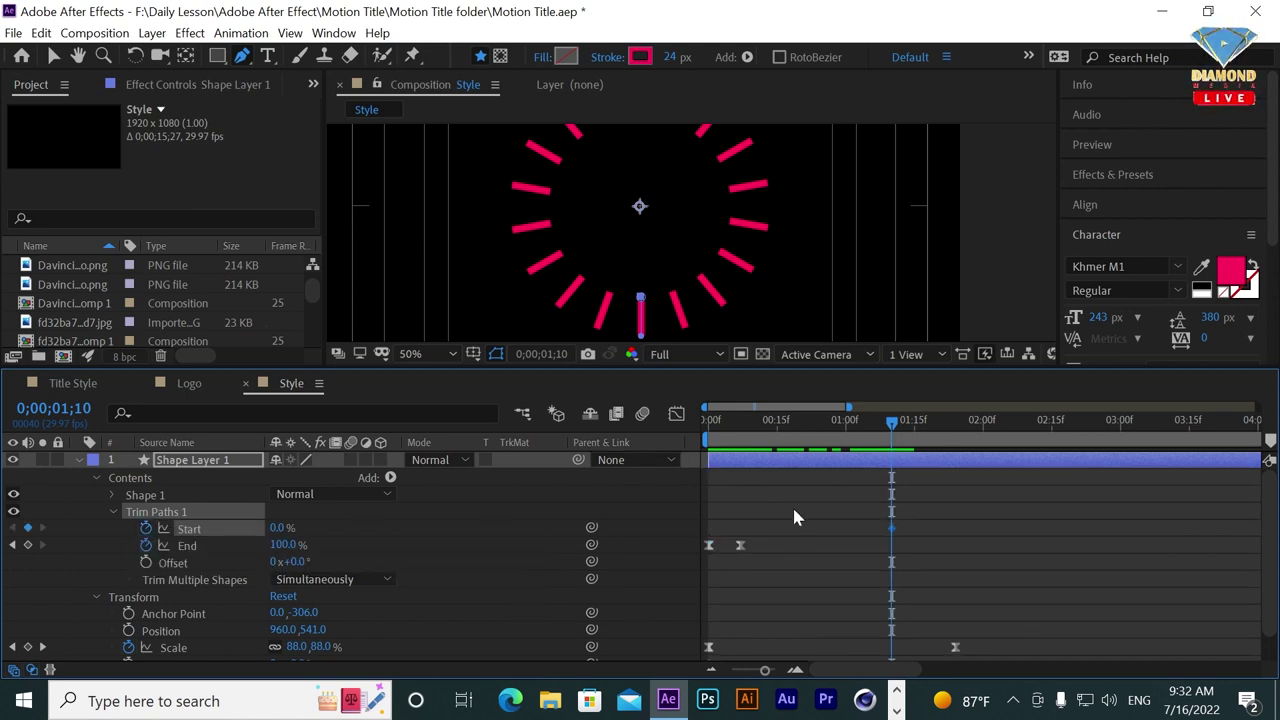
{"action": "left_click", "coordinate": [951, 428]}
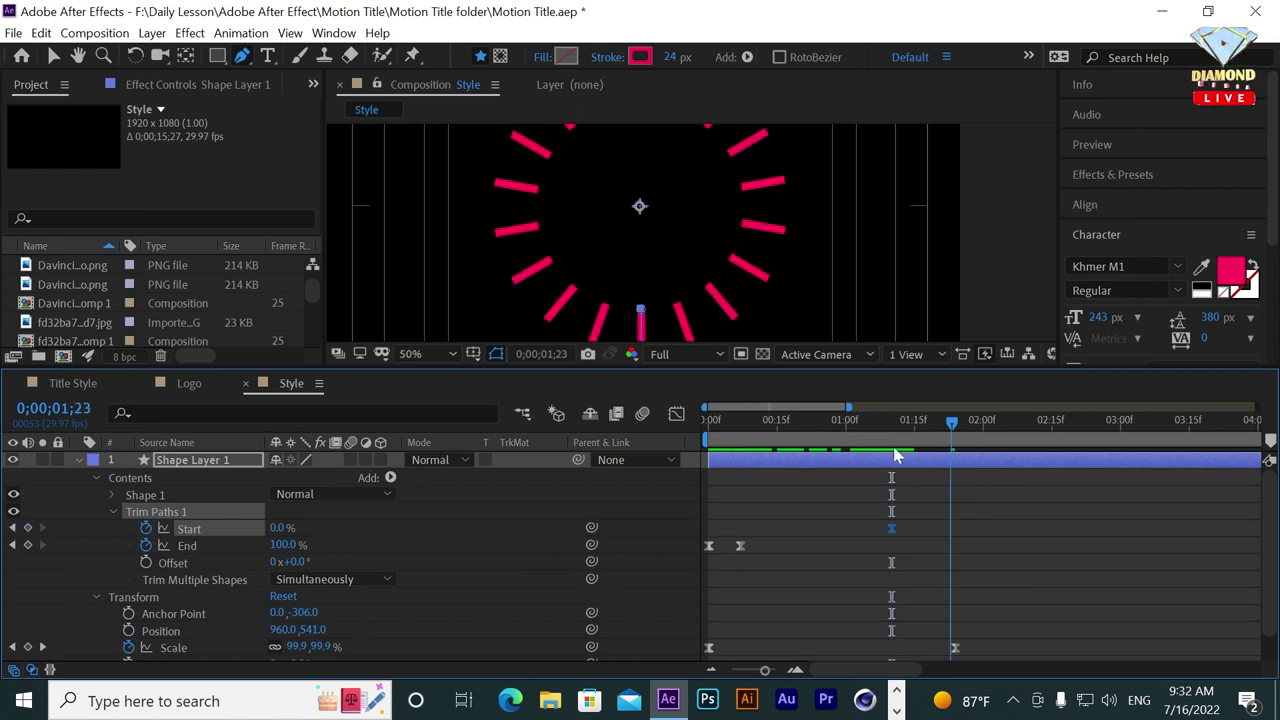
{"action": "left_click_drag", "start_coordinate": [275, 528], "coordinate": [466, 511]}
{"action": "key", "text": "space"}
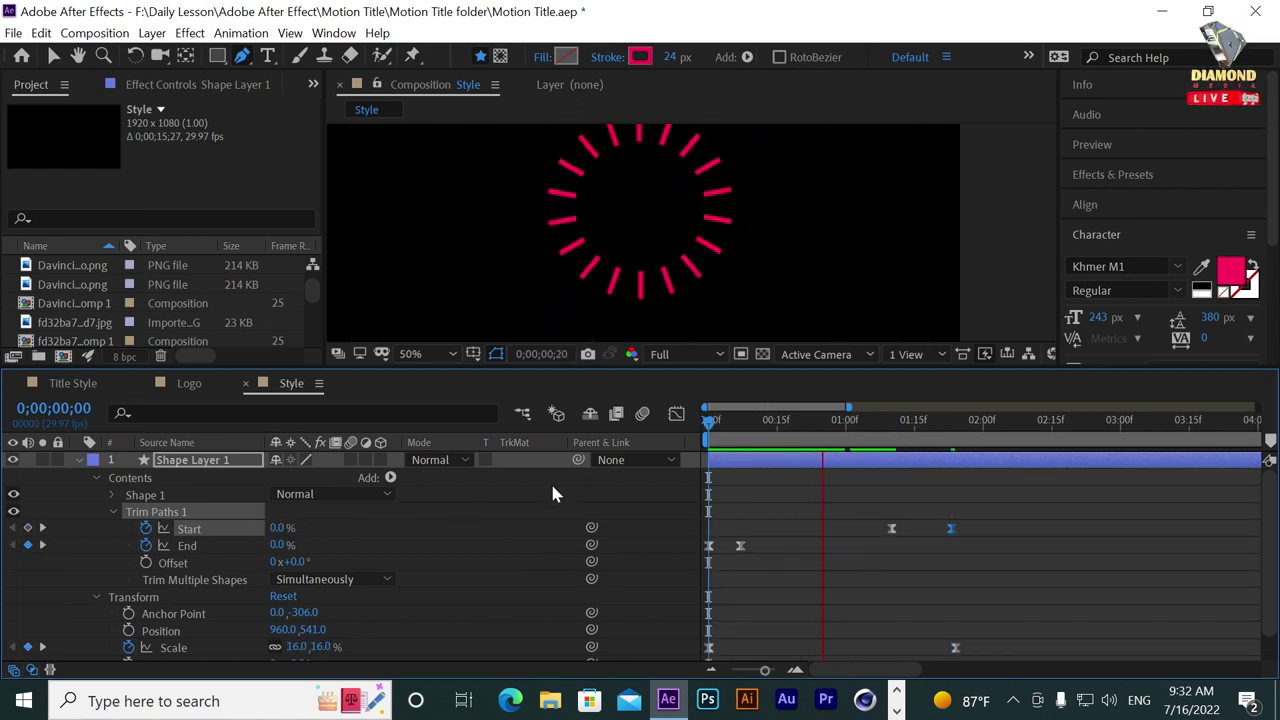
Retime the Start, End and Scale keyframes, then preview from the start and stop at 0;00;01;10.
{"action": "left_click", "coordinate": [892, 528]}
{"action": "left_click_drag", "start_coordinate": [892, 530], "coordinate": [828, 530]}
{"action": "left_click_drag", "start_coordinate": [740, 545], "coordinate": [835, 530]}
{"action": "mouse_move", "coordinate": [1014, 498]}
{"action": "left_mouse_down"}
{"action": "mouse_move", "coordinate": [925, 648]}
{"action": "mouse_move", "coordinate": [896, 648]}
{"action": "left_mouse_up"}
{"action": "left_click_drag", "start_coordinate": [795, 545], "coordinate": [772, 545]}
{"action": "left_click_drag", "start_coordinate": [866, 450], "coordinate": [886, 445]}
{"action": "key", "text": "Home"}
{"action": "key", "text": "space"}
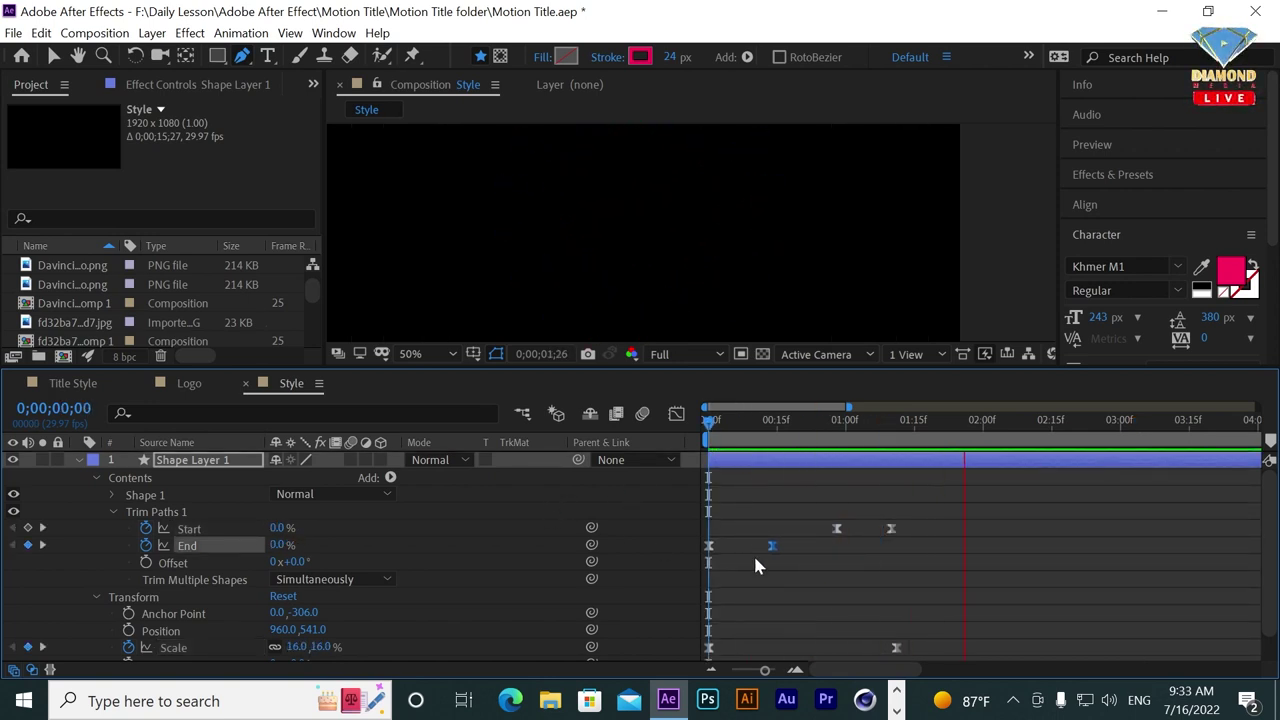
{"action": "left_click_drag", "start_coordinate": [868, 425], "coordinate": [893, 430]}
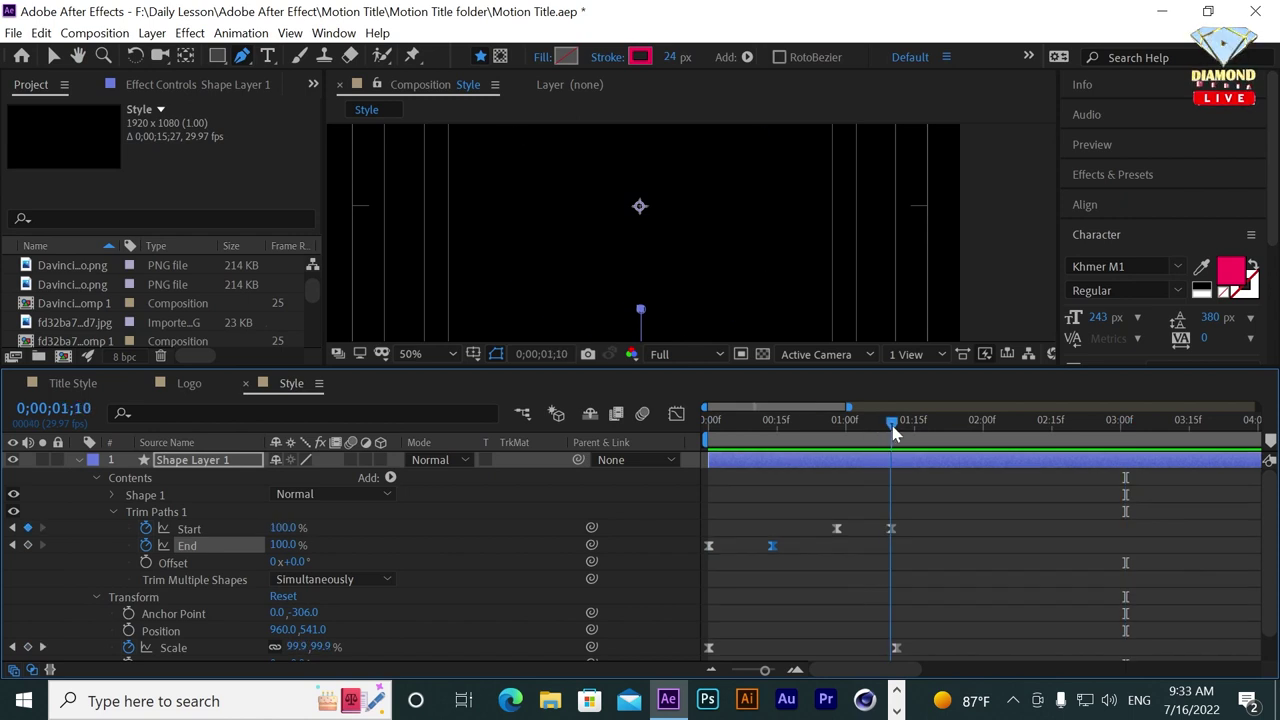
Split Shape Layer 1 at 0;00;01;10 with Edit > Split Layer and delete the leftover tail.
{"action": "left_click", "coordinate": [80, 462]}
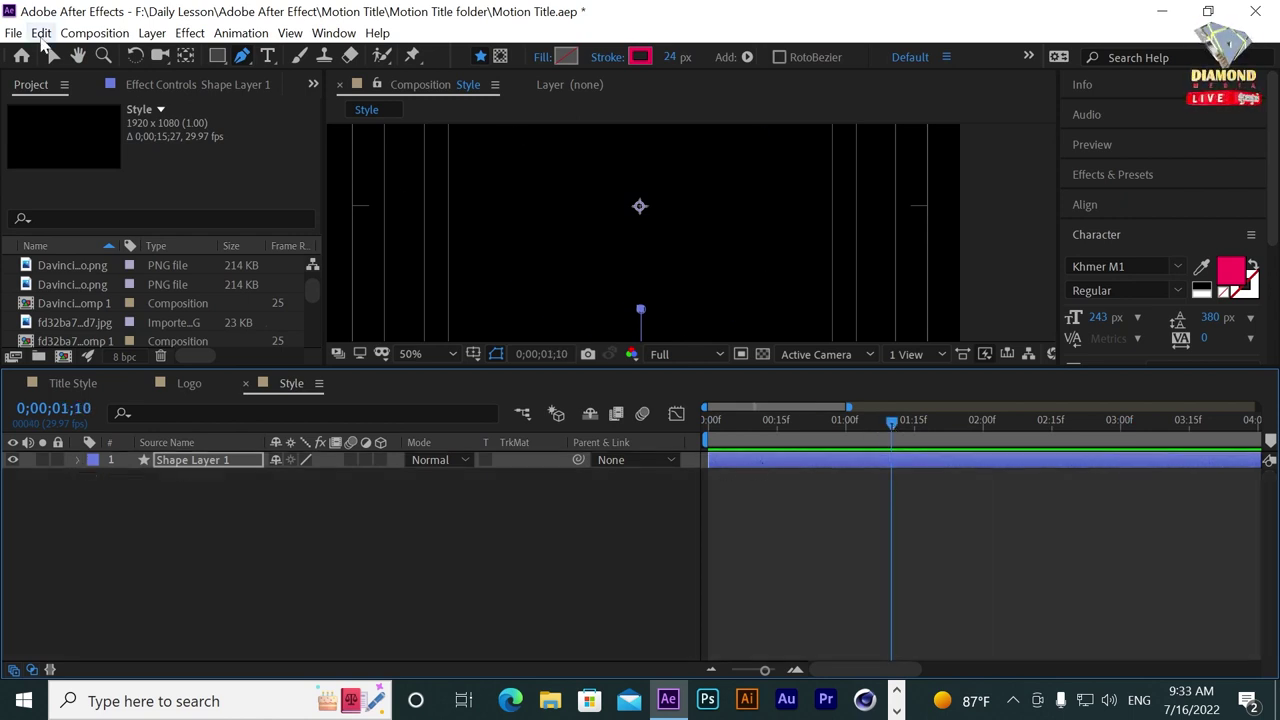
{"action": "left_click", "coordinate": [41, 33]}
{"action": "left_click", "coordinate": [70, 291]}
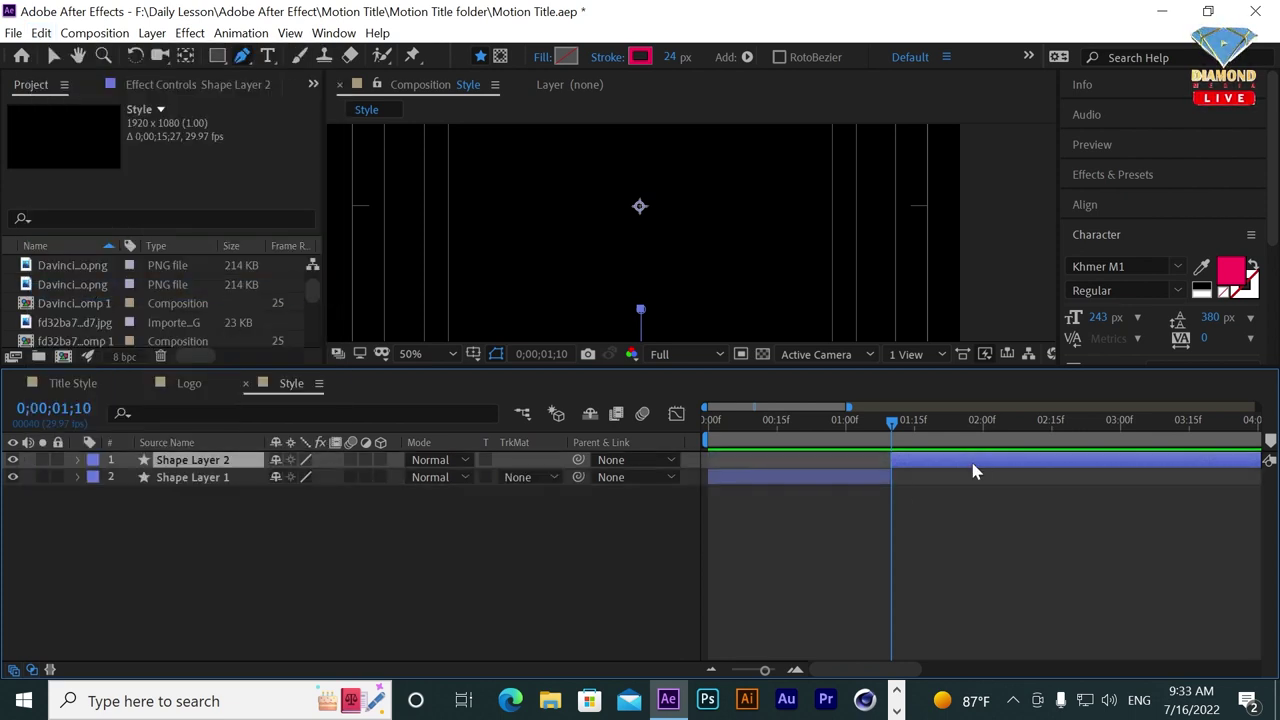
{"action": "key", "text": "Delete"}
Enlarge the Composition panel, set magnification to Fit up to 100%, and preview the burst.
{"action": "left_click", "coordinate": [745, 420]}
{"action": "left_click_drag", "start_coordinate": [620, 369], "coordinate": [568, 432]}
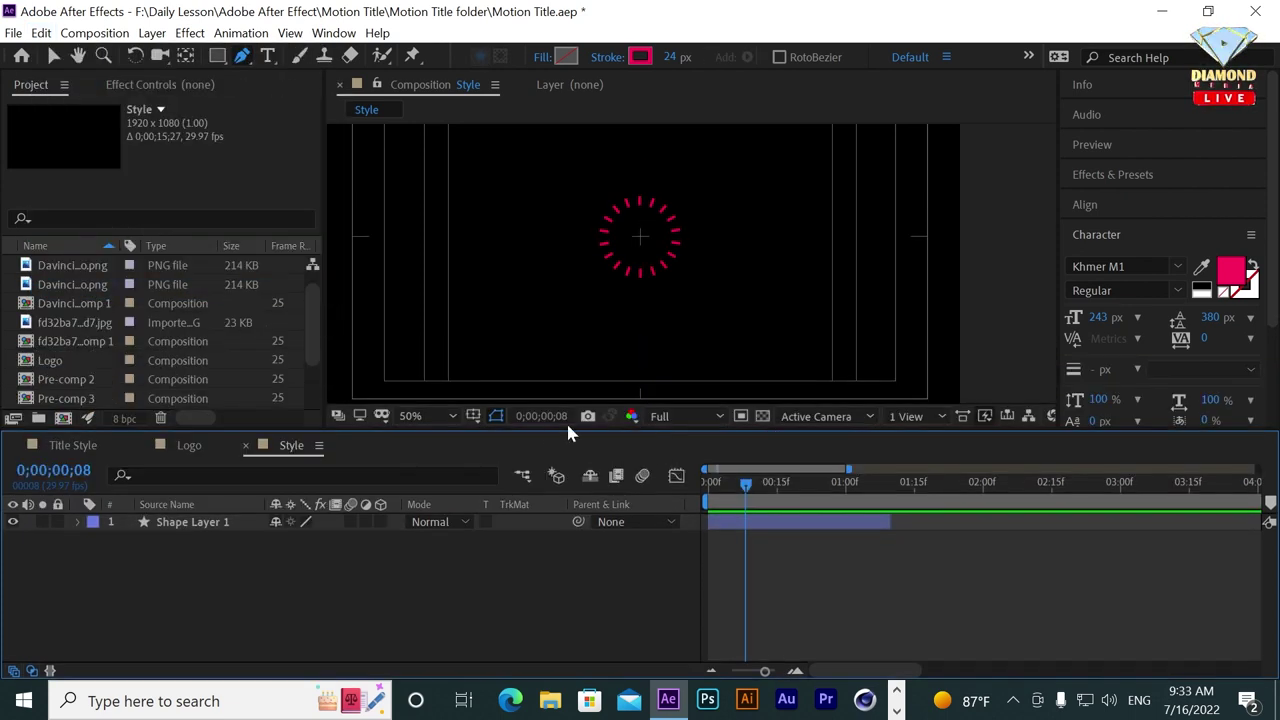
{"action": "left_click", "coordinate": [453, 416]}
{"action": "left_click", "coordinate": [455, 82]}
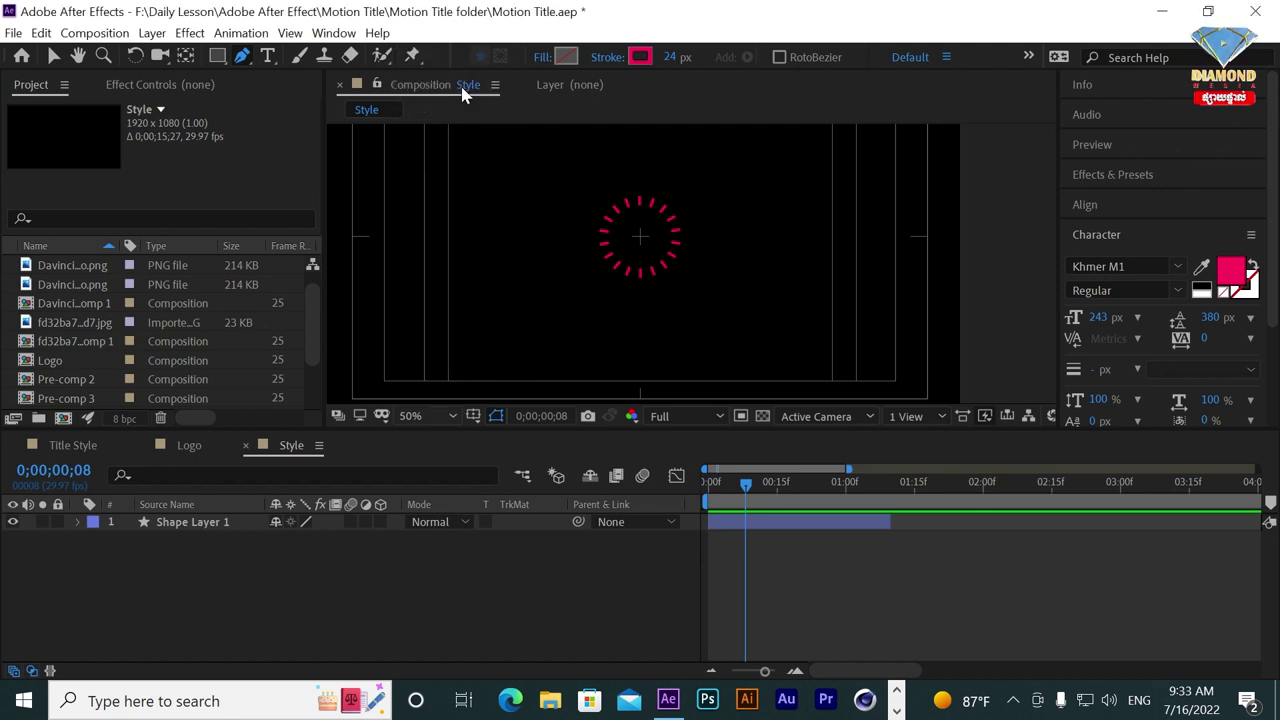
{"action": "key", "text": "space"}
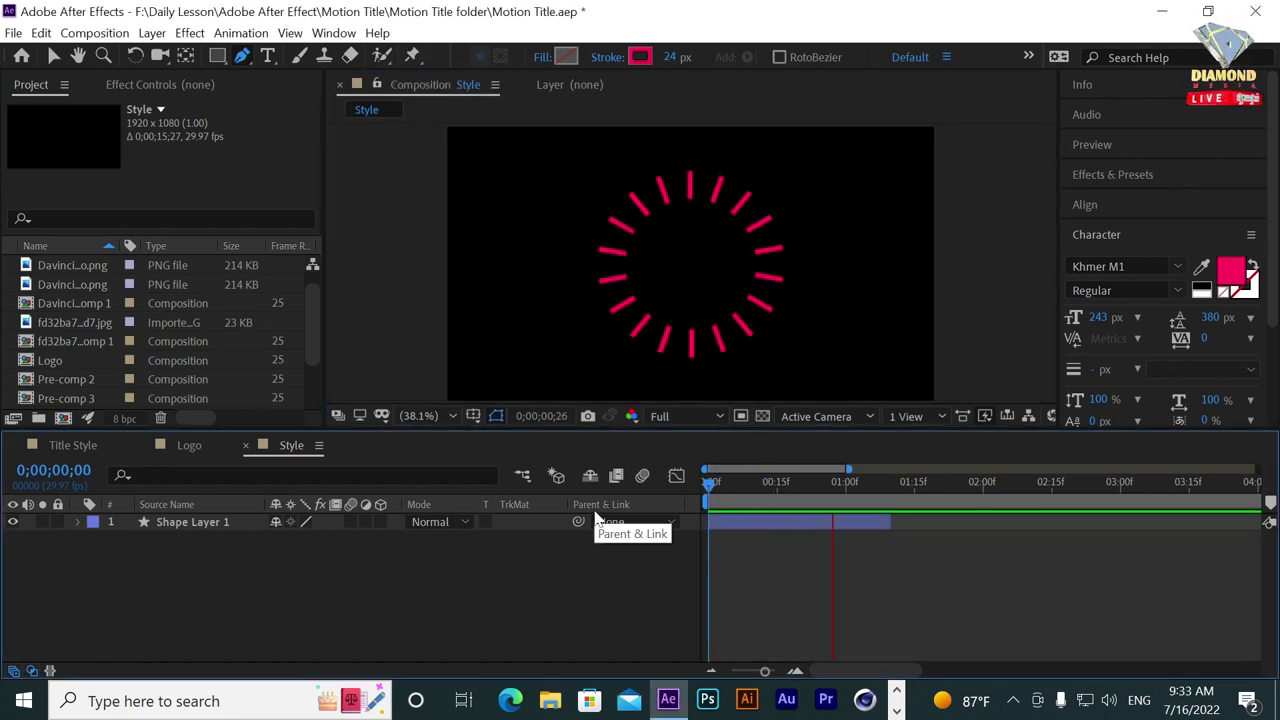
{"action": "left_click_drag", "start_coordinate": [712, 488], "coordinate": [873, 490]}
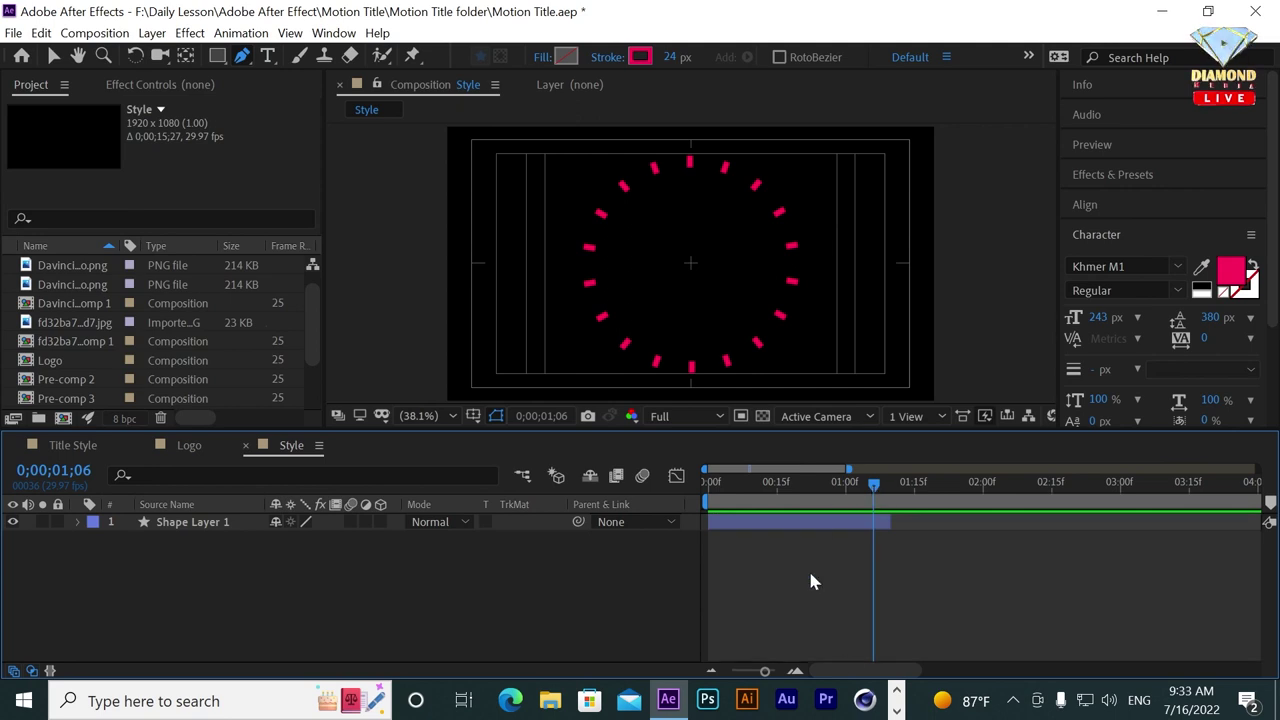
{"action": "left_click", "coordinate": [770, 530]}
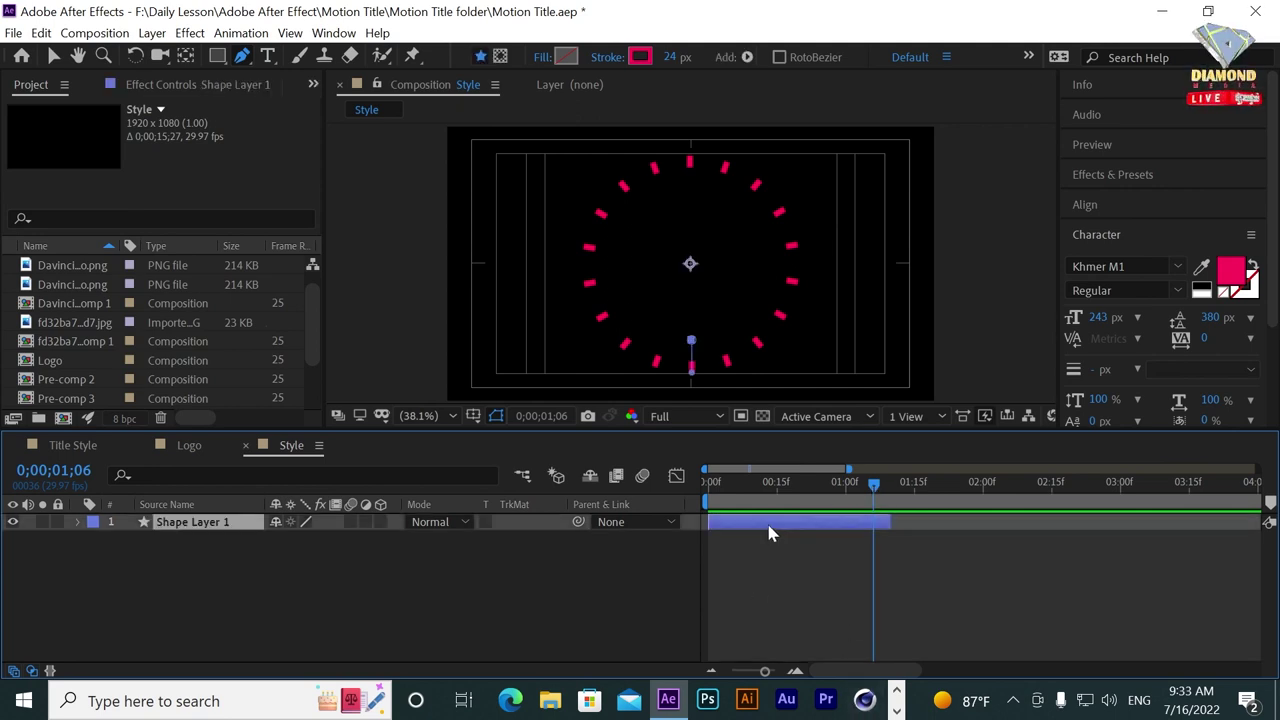
Duplicate the dash layer, delay the copy to about 0;00;00;12, and make its stroke cyan.
{"action": "key", "text": "ctrl+d"}
{"action": "left_click_drag", "start_coordinate": [753, 524], "coordinate": [793, 533]}
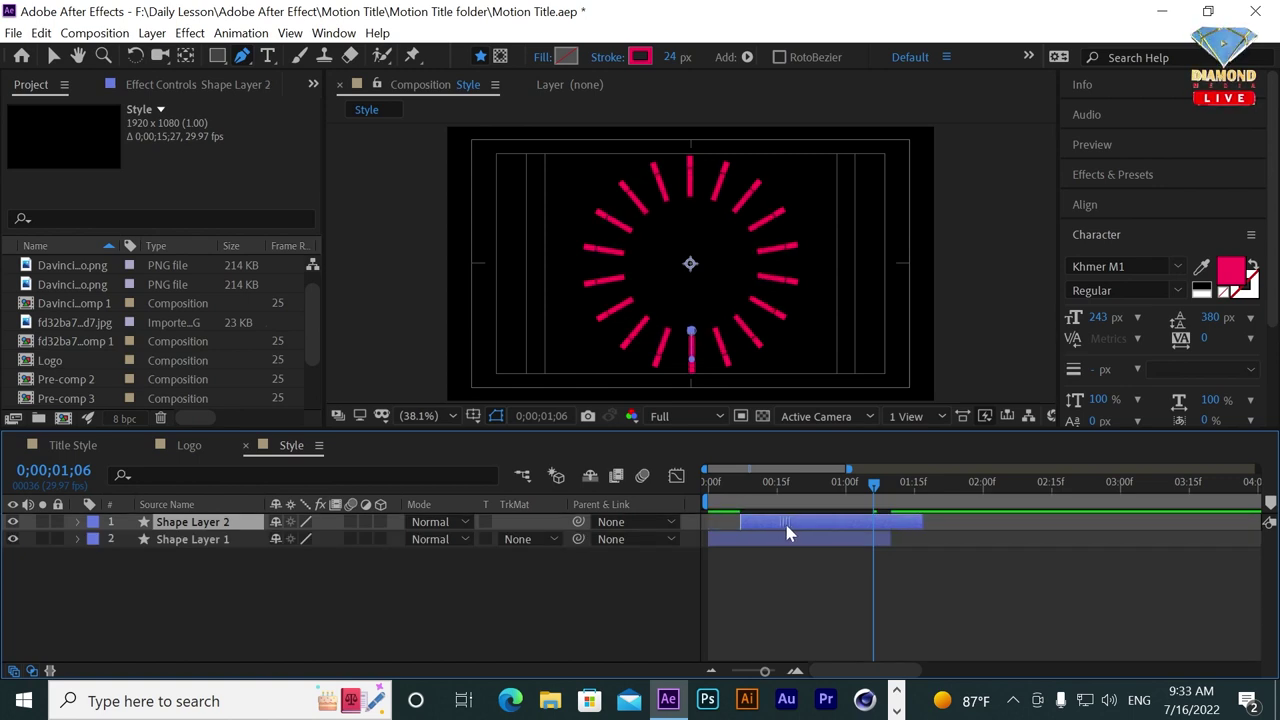
{"action": "left_click_drag", "start_coordinate": [757, 492], "coordinate": [817, 509]}
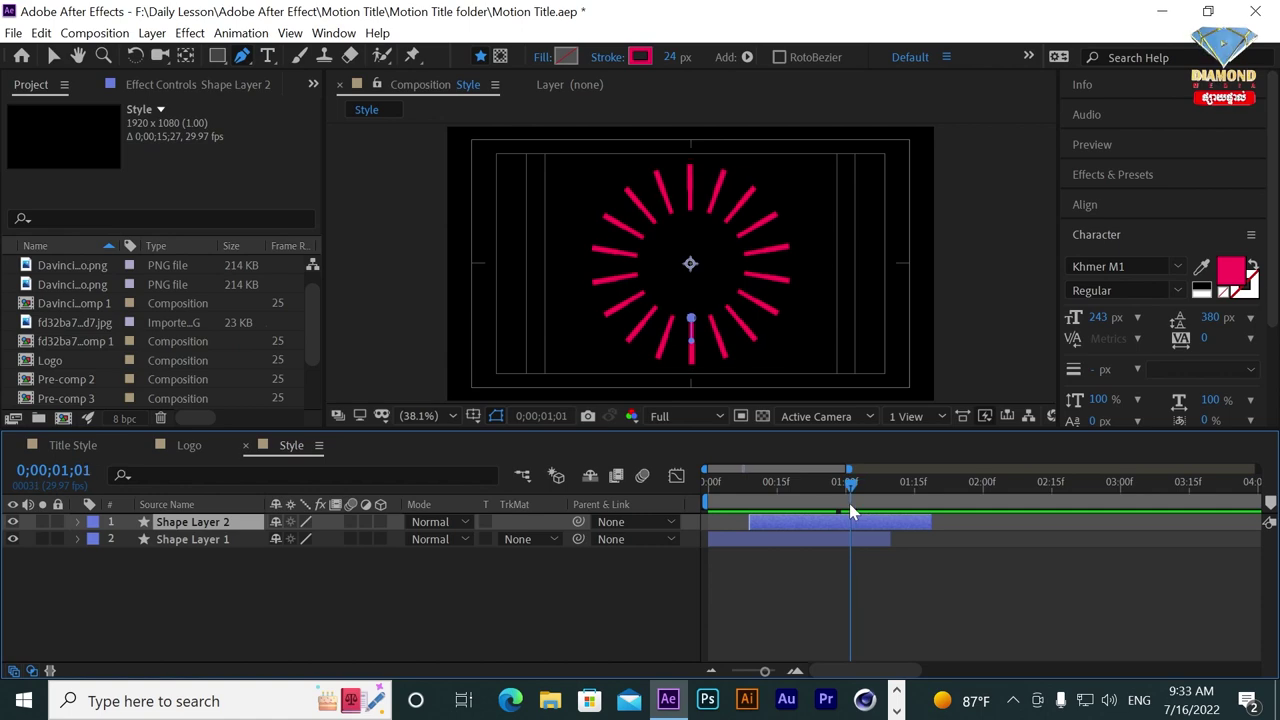
{"action": "left_click", "coordinate": [640, 56]}
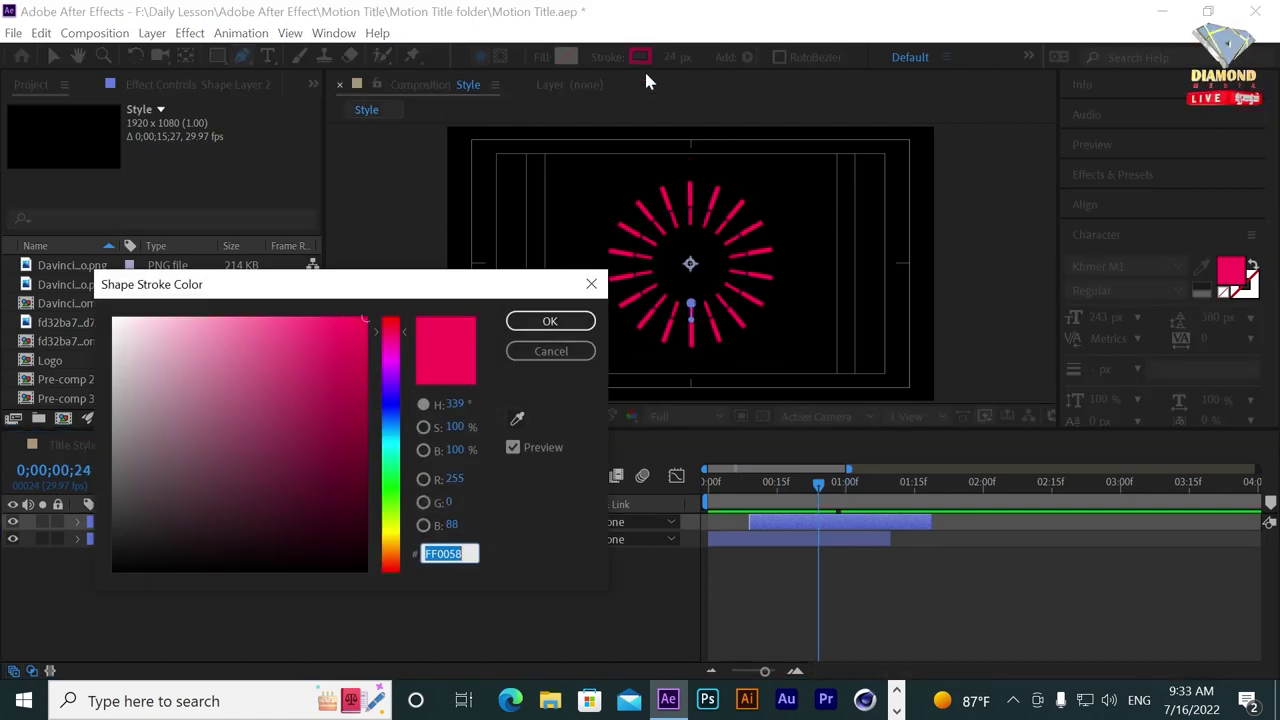
{"action": "left_click", "coordinate": [396, 432]}
{"action": "left_click", "coordinate": [550, 321]}
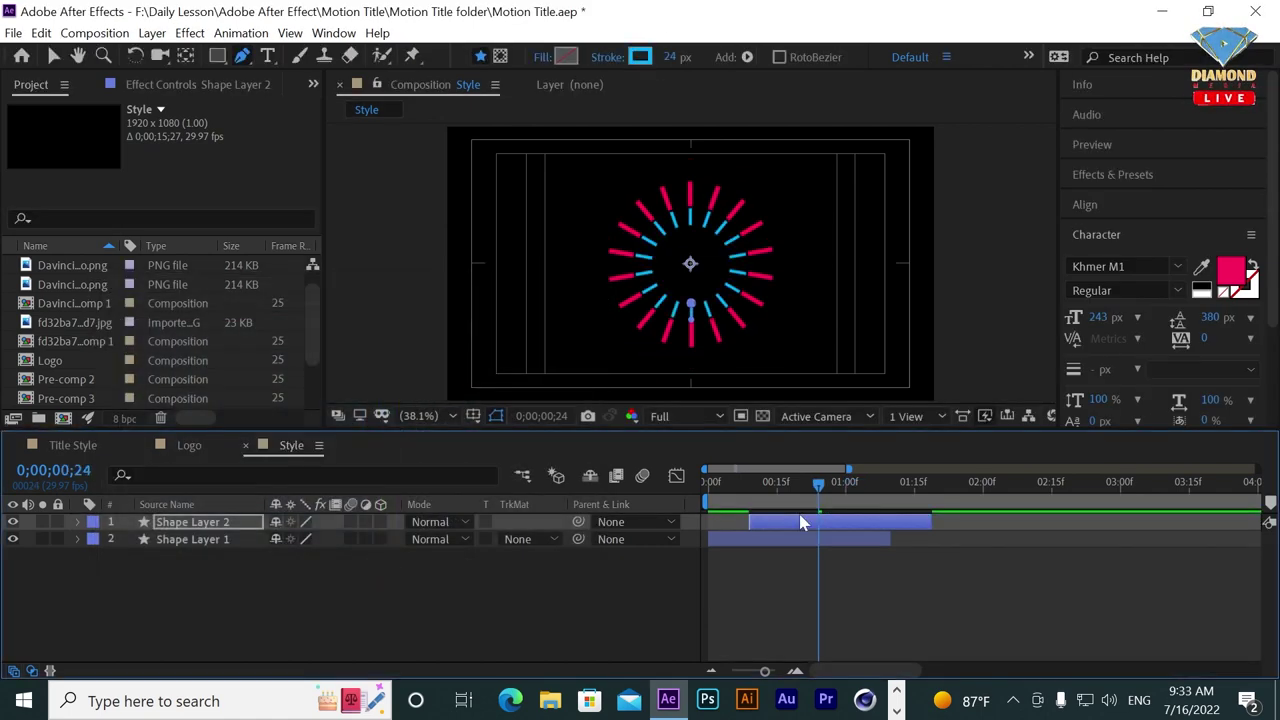
Rotate the cyan copy by 12 degrees and preview the two-ring burst.
{"action": "left_click", "coordinate": [78, 523]}
{"action": "left_click", "coordinate": [96, 558]}
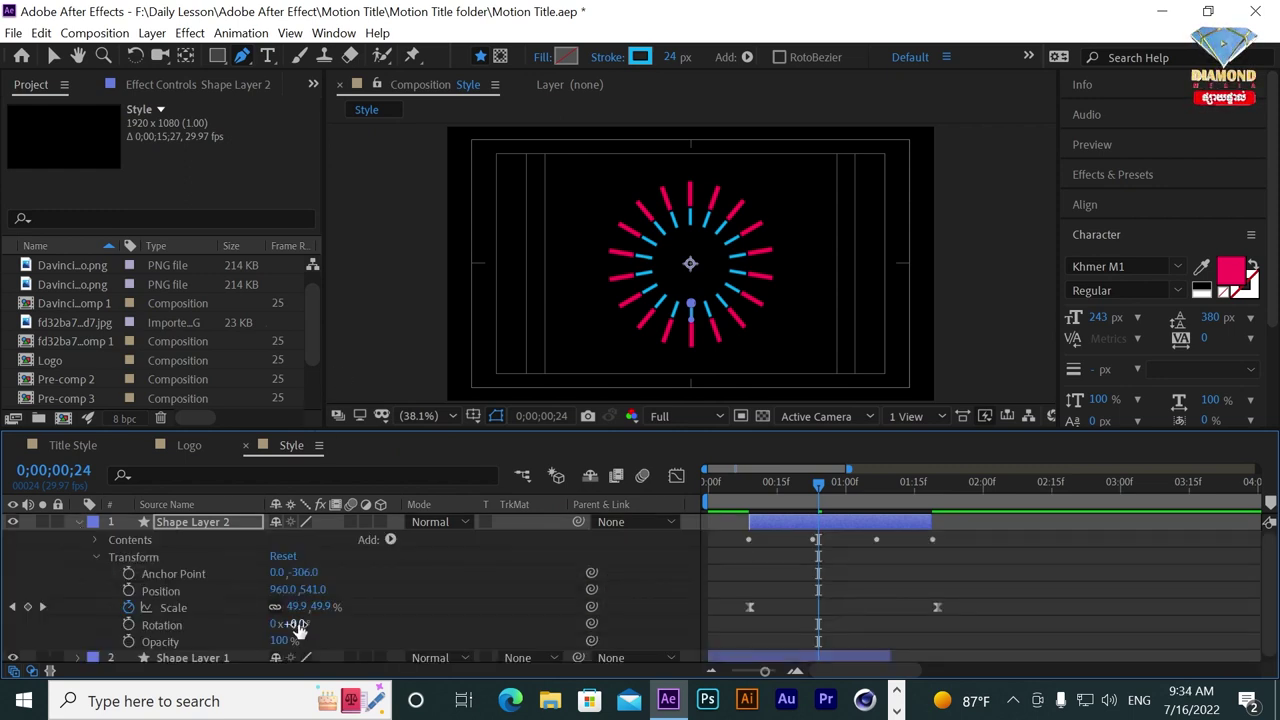
{"action": "left_click_drag", "start_coordinate": [298, 623], "coordinate": [718, 612]}
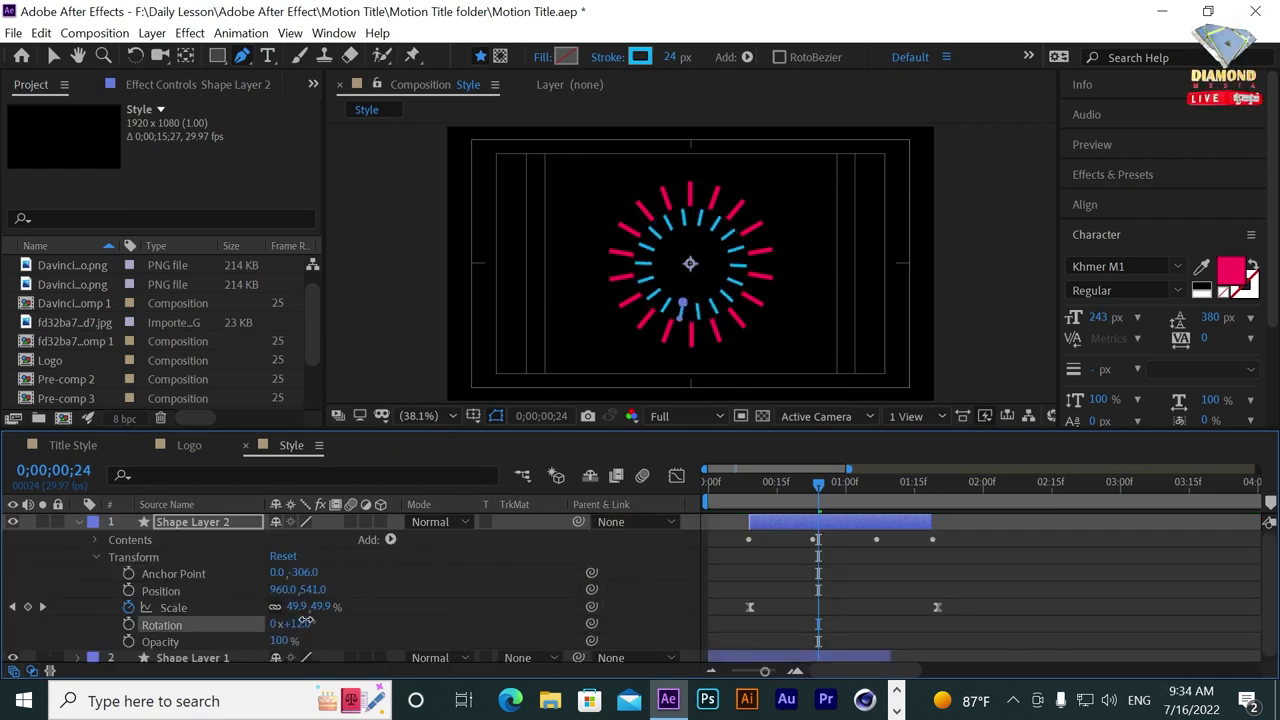
{"action": "key", "text": "space"}
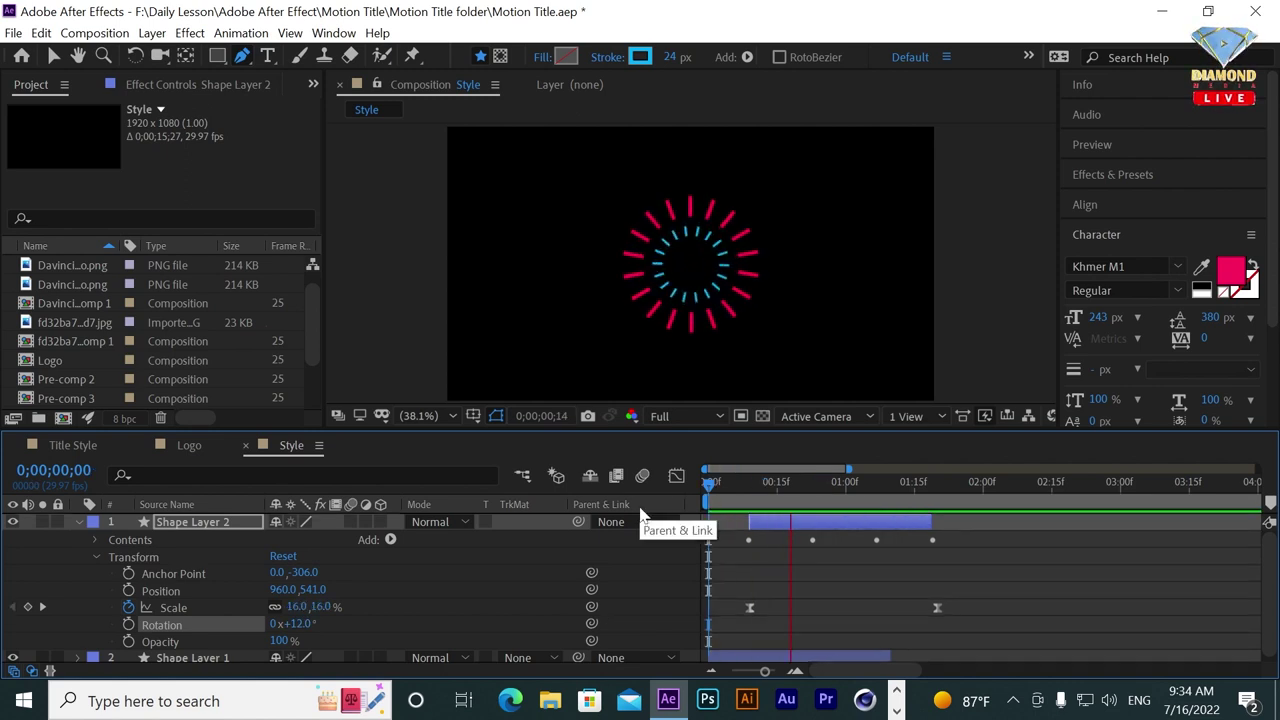
{"action": "left_click", "coordinate": [77, 522]}
{"action": "left_click_drag", "start_coordinate": [794, 505], "coordinate": [820, 505]}
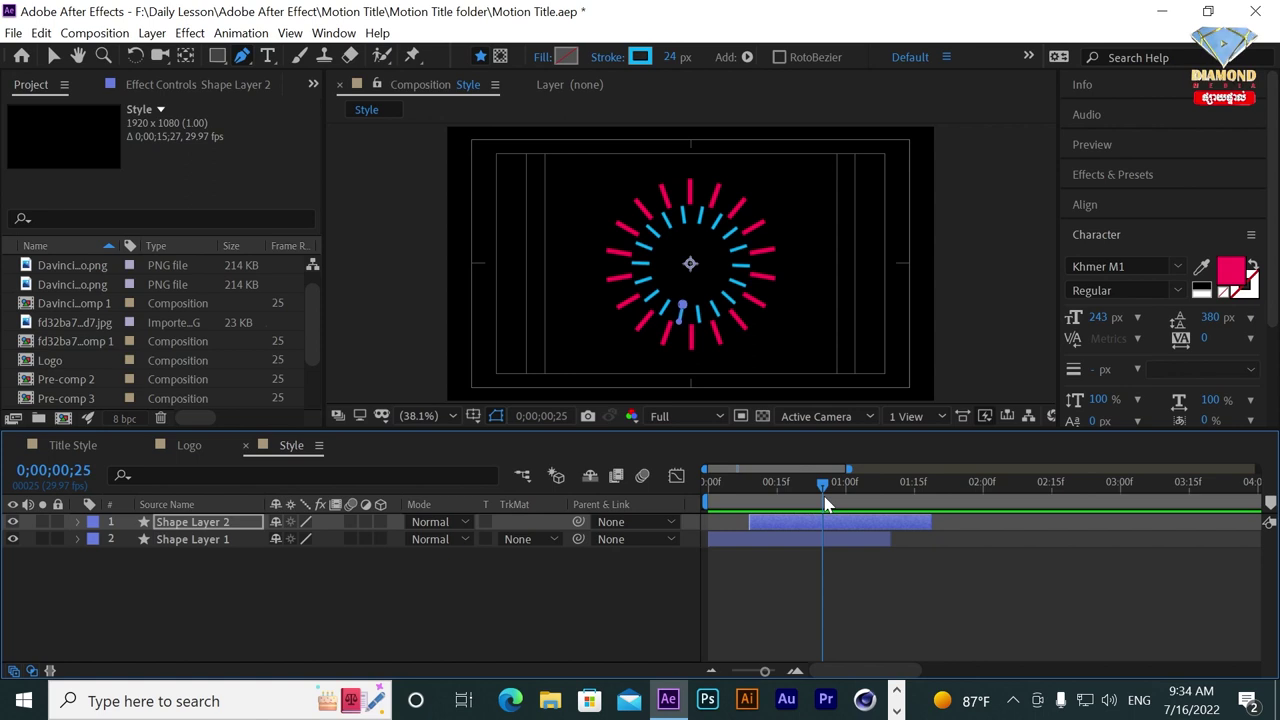
Duplicate the inner ring as Shape Layer 3, delay it further, and set its stroke to FFFFFF.
{"action": "key", "text": "ctrl+d"}
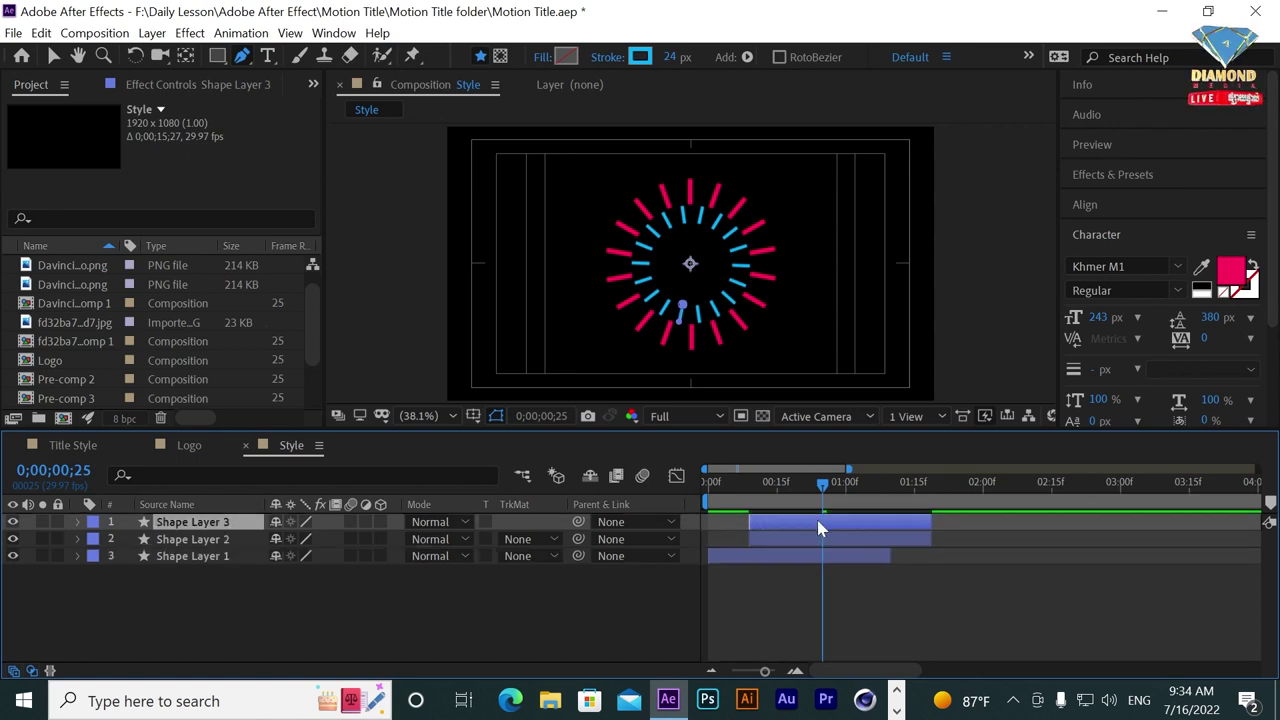
{"action": "left_click_drag", "start_coordinate": [818, 528], "coordinate": [866, 526]}
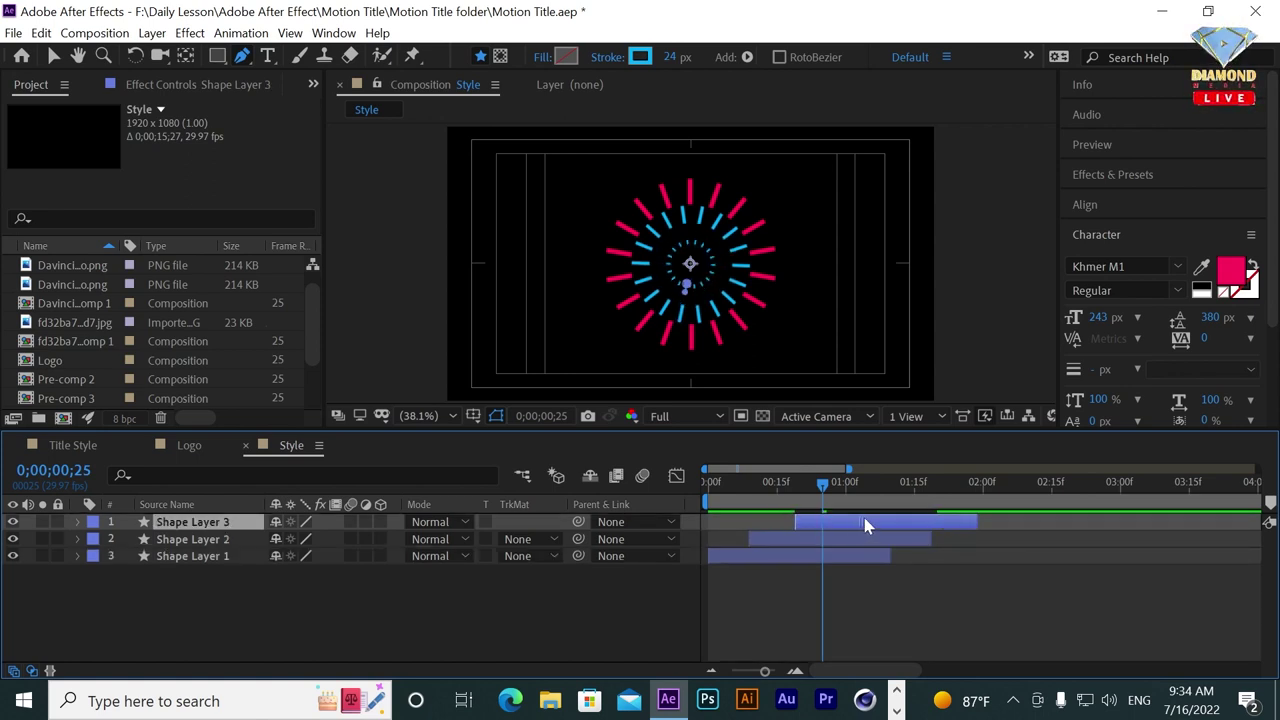
{"action": "left_click_drag", "start_coordinate": [838, 485], "coordinate": [855, 486]}
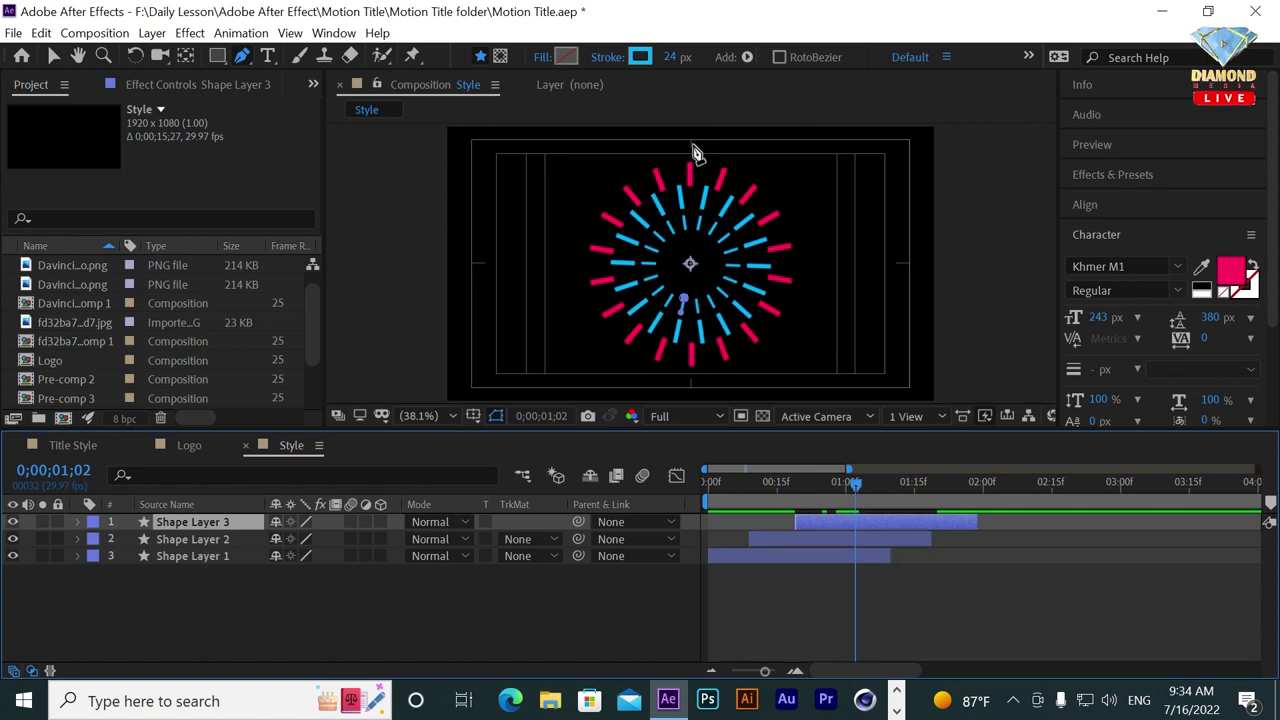
{"action": "left_click", "coordinate": [640, 56]}
{"action": "type", "text": "FFFFFF"}
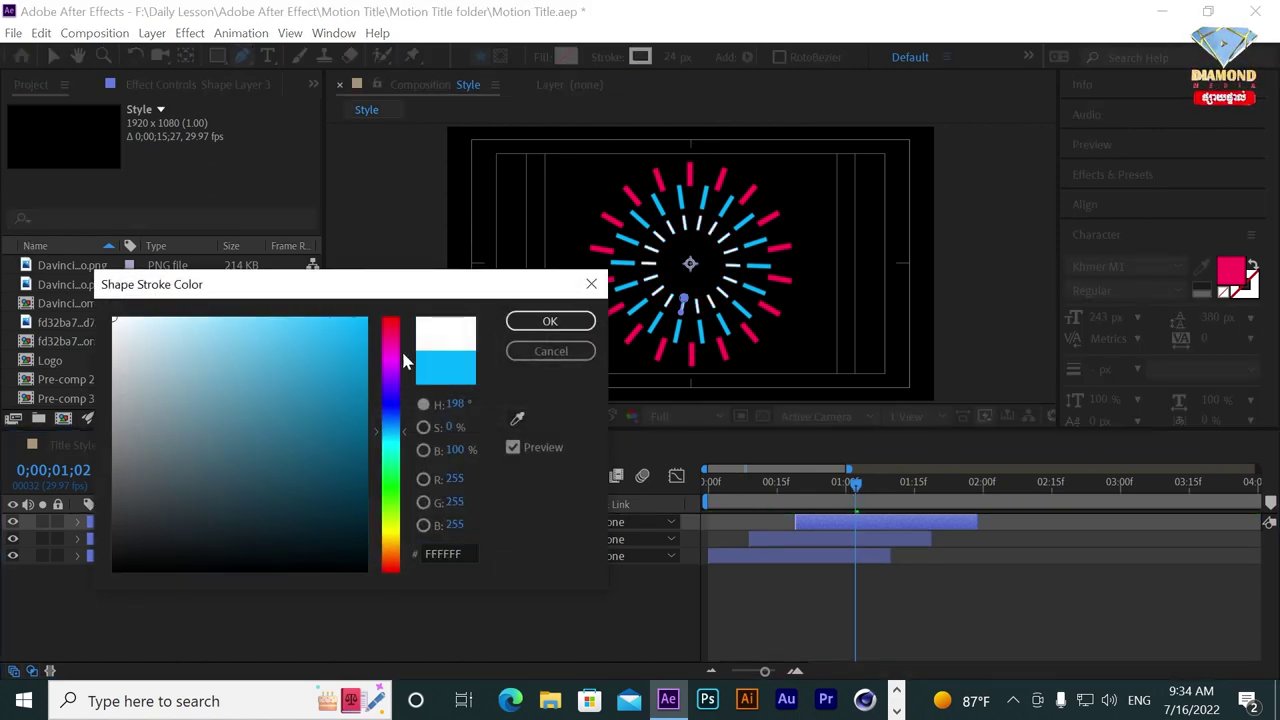
{"action": "left_click", "coordinate": [537, 323]}
Rotate Shape Layer 3 about 23 degrees and preview the three staggered rings.
{"action": "left_click", "coordinate": [78, 523]}
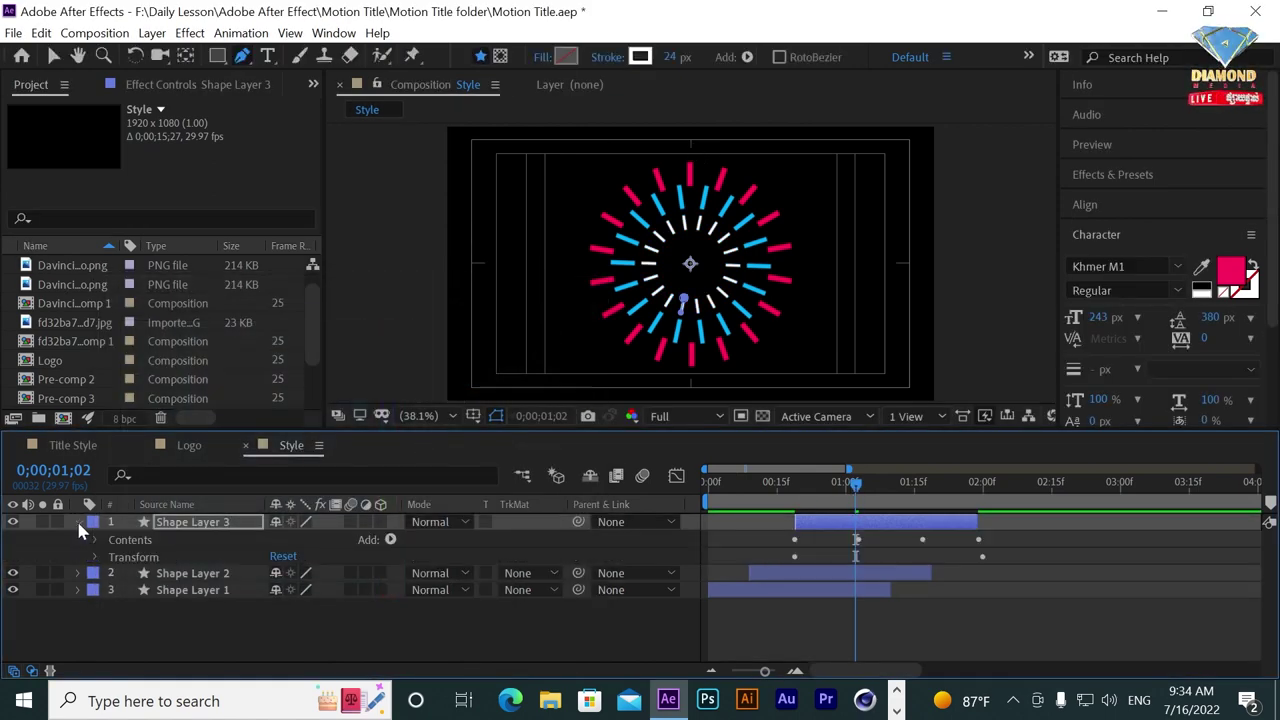
{"action": "left_click", "coordinate": [96, 557]}
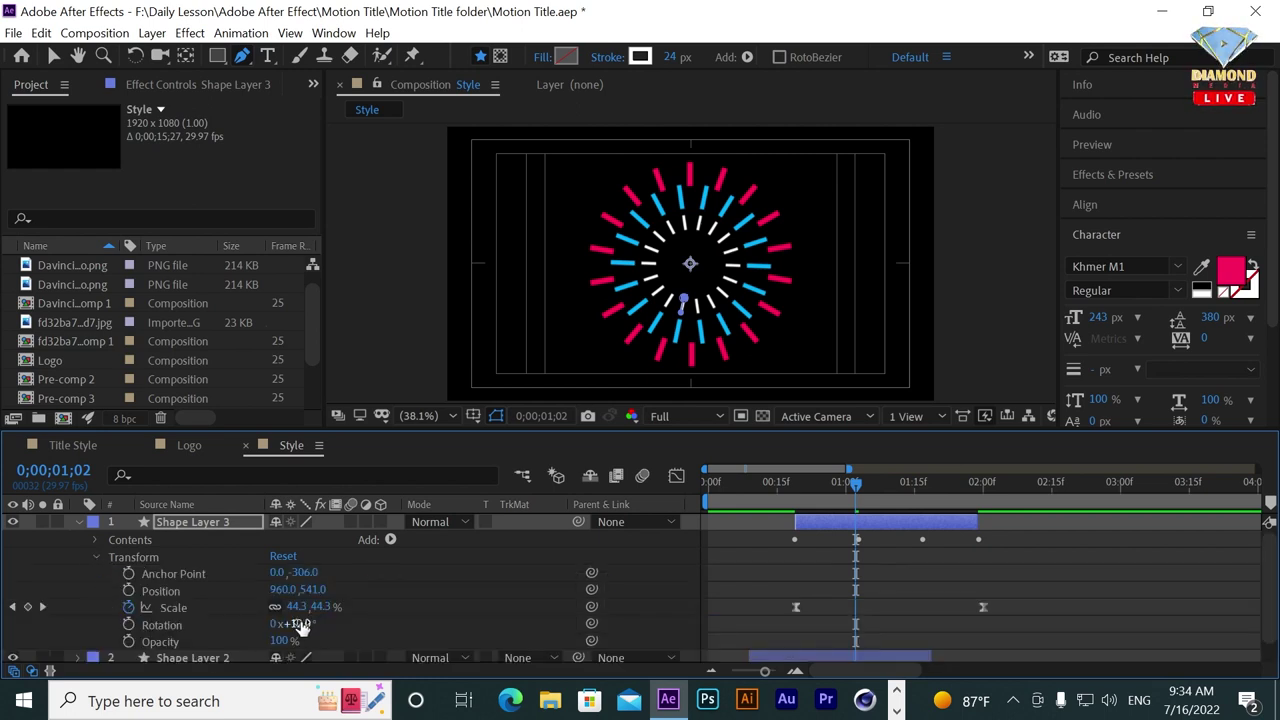
{"action": "left_click_drag", "start_coordinate": [302, 623], "coordinate": [312, 623]}
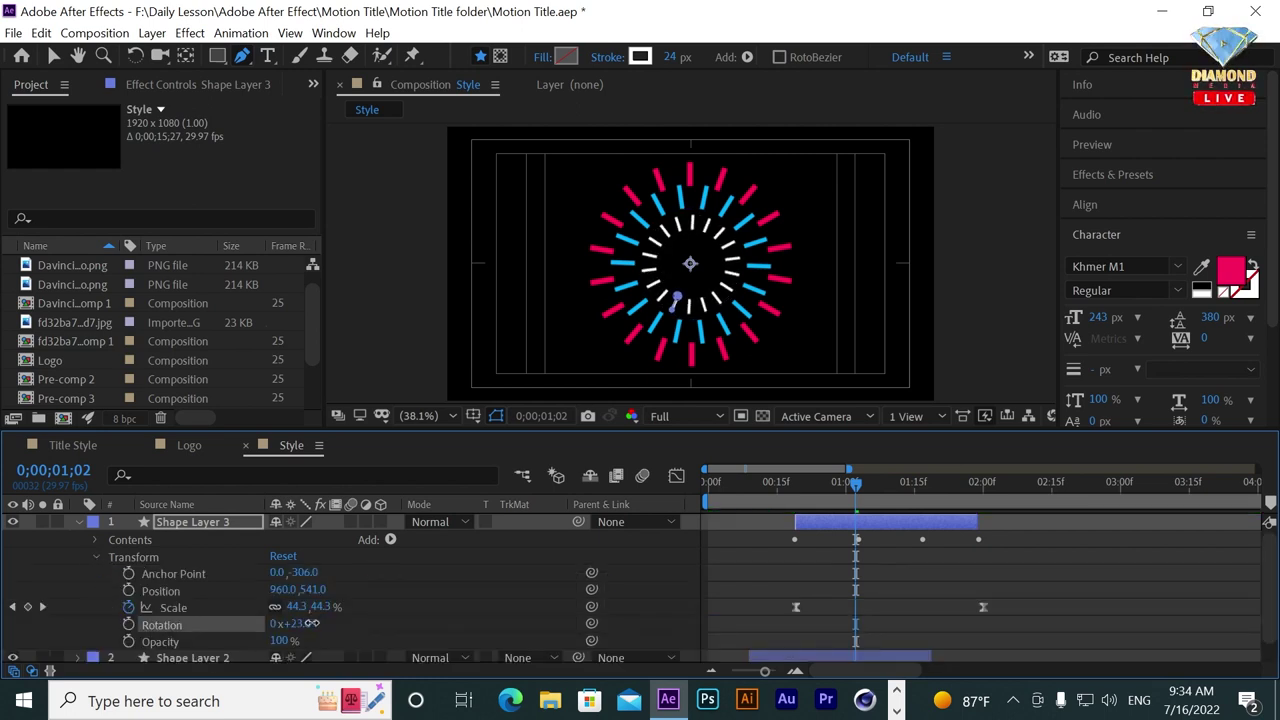
{"action": "key", "text": "Home"}
{"action": "key", "text": "space"}
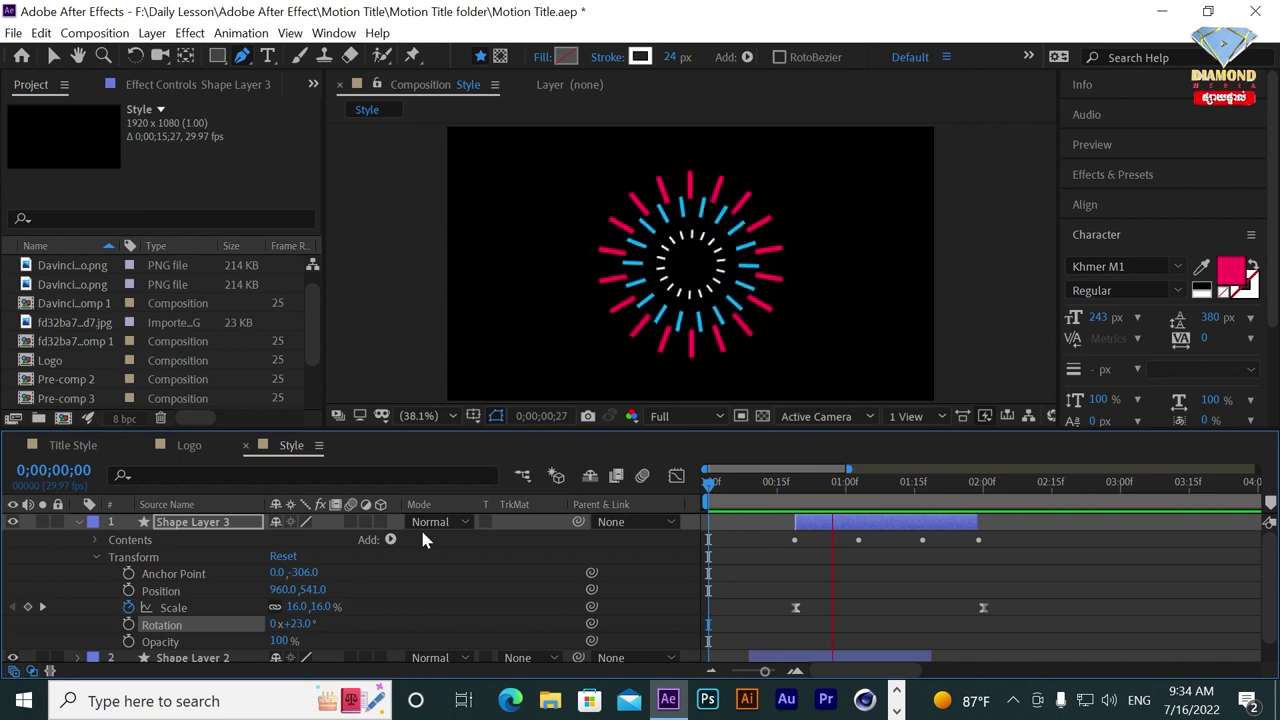
{"action": "key", "text": "space"}
{"action": "key", "text": "apostrophe"}
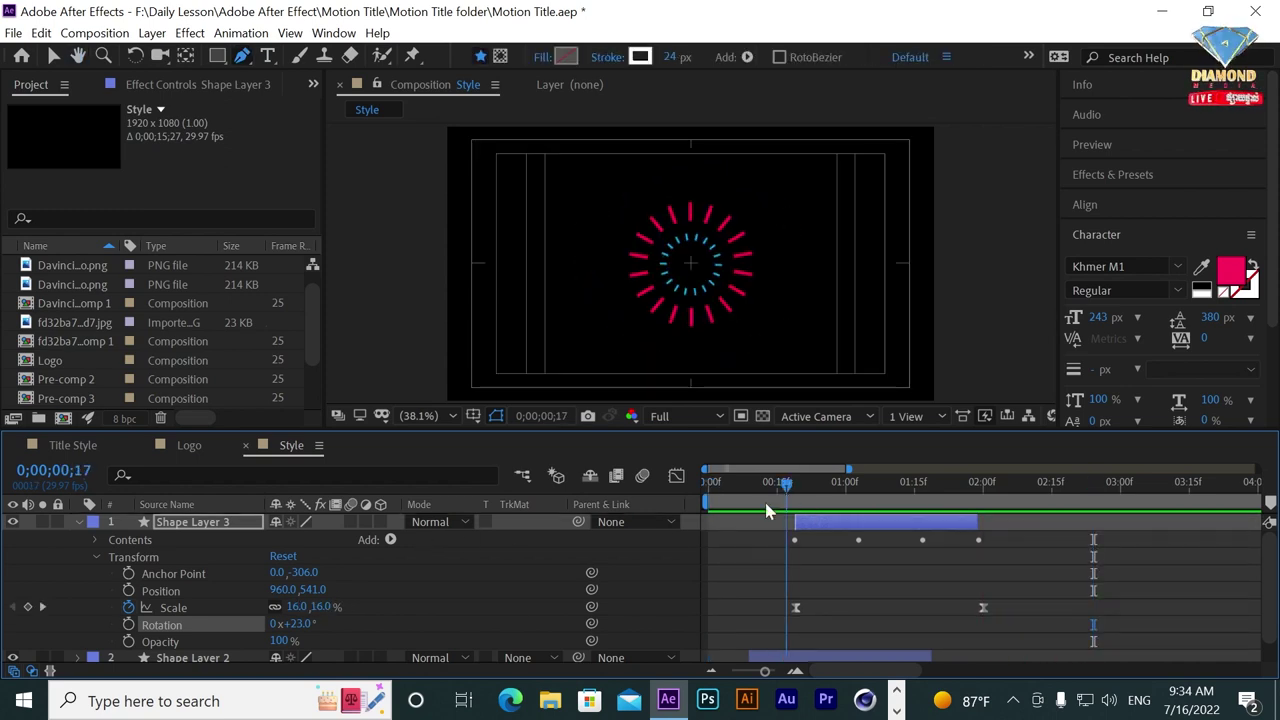
{"action": "left_click", "coordinate": [78, 522]}
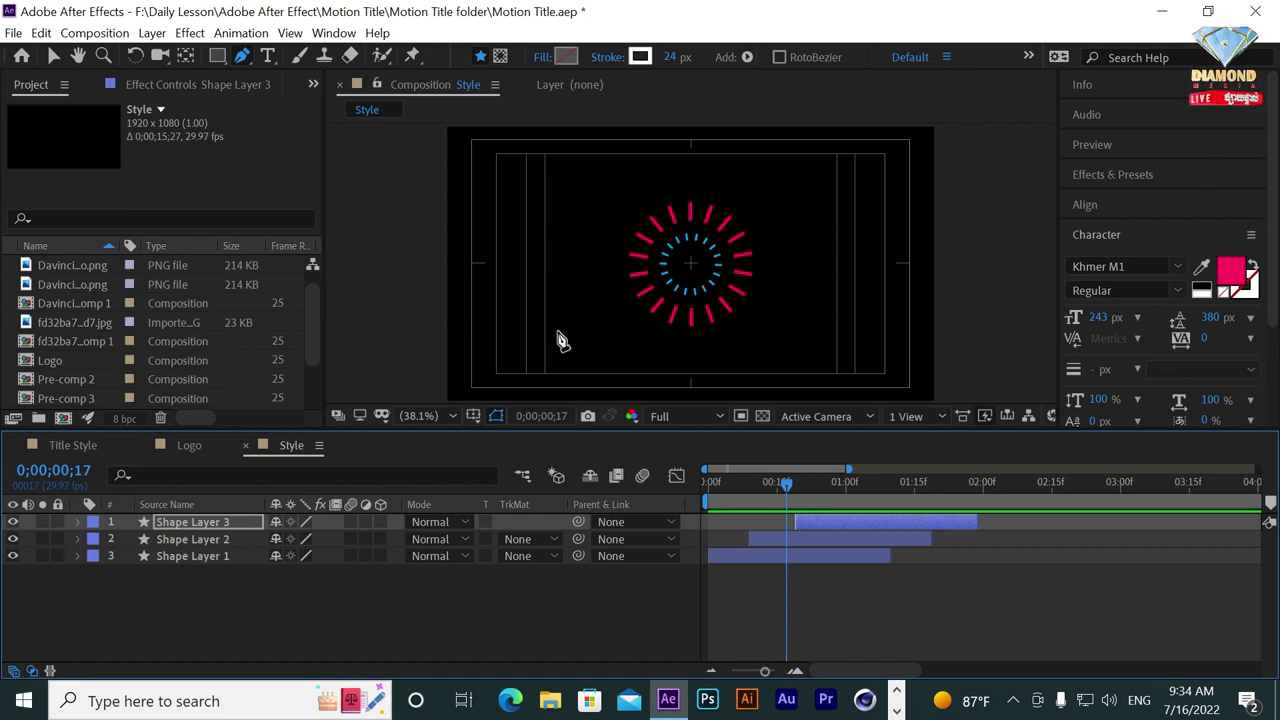
Draw a circle around the dash burst with the Ellipse Tool.
{"action": "left_click", "coordinate": [808, 604]}
{"action": "left_click_drag", "start_coordinate": [217, 56], "coordinate": [256, 108]}
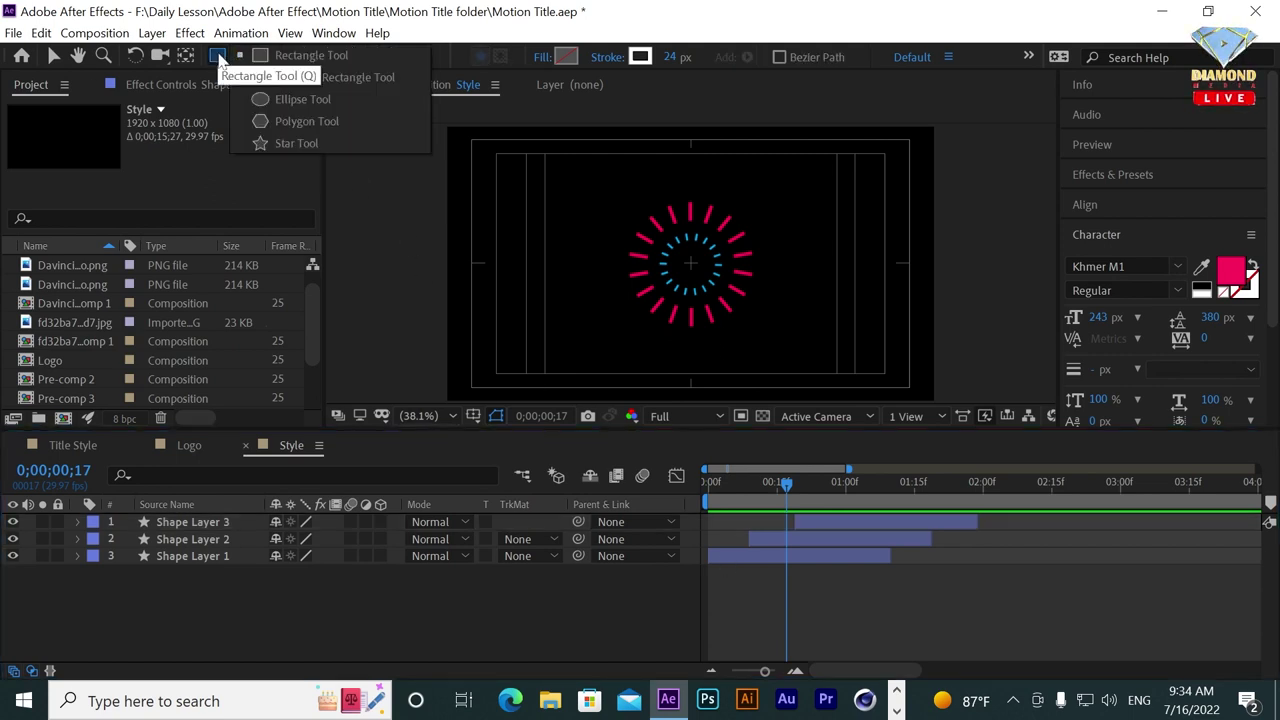
{"action": "scroll", "coordinate": [692, 266], "scroll_direction": "up", "scroll_amount": 2}
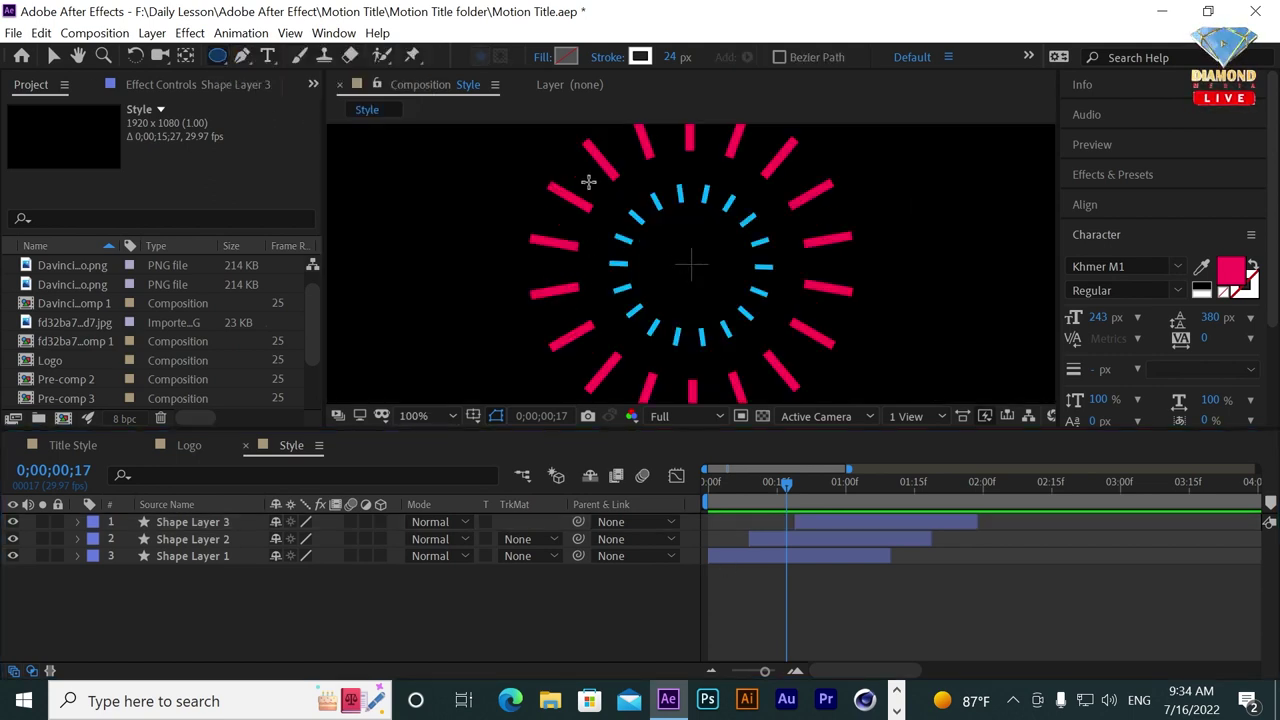
{"action": "left_click_drag", "start_coordinate": [588, 181], "coordinate": [772, 365]}
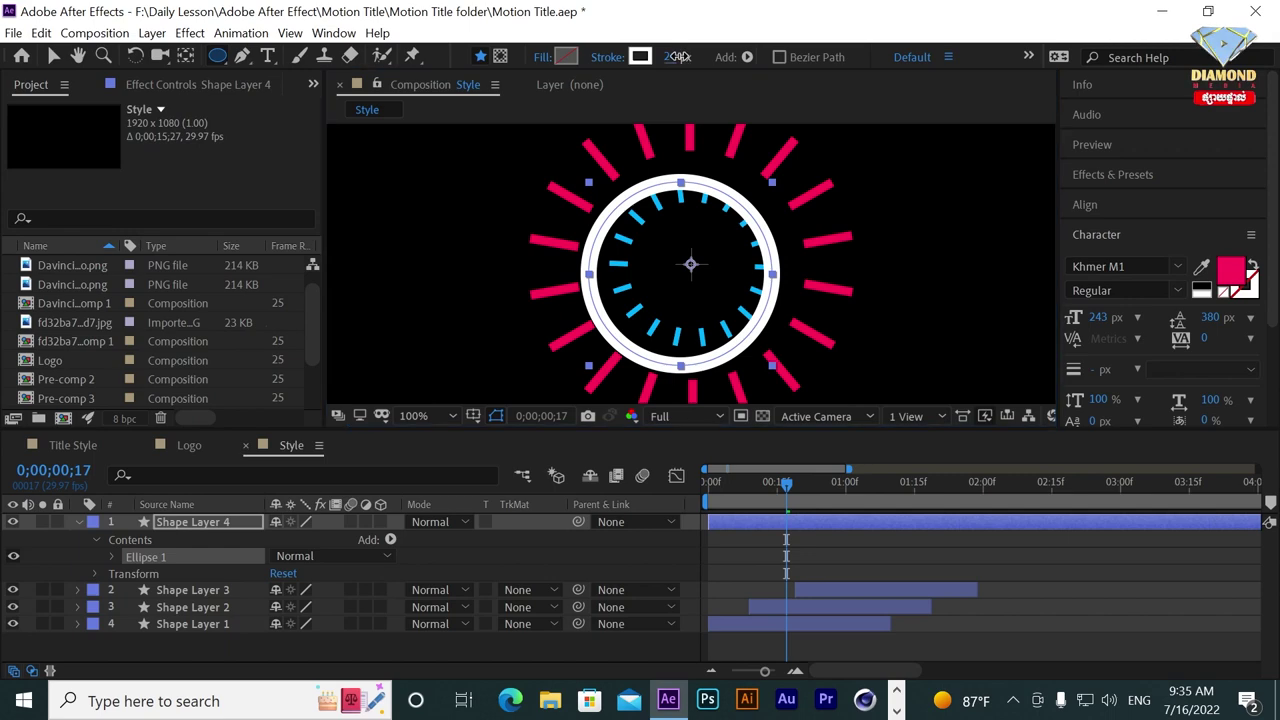
Give the circle a 10 px 4CFF00 green stroke and centre it over the burst.
{"action": "left_click_drag", "start_coordinate": [678, 57], "coordinate": [655, 54]}
{"action": "left_click", "coordinate": [640, 56]}
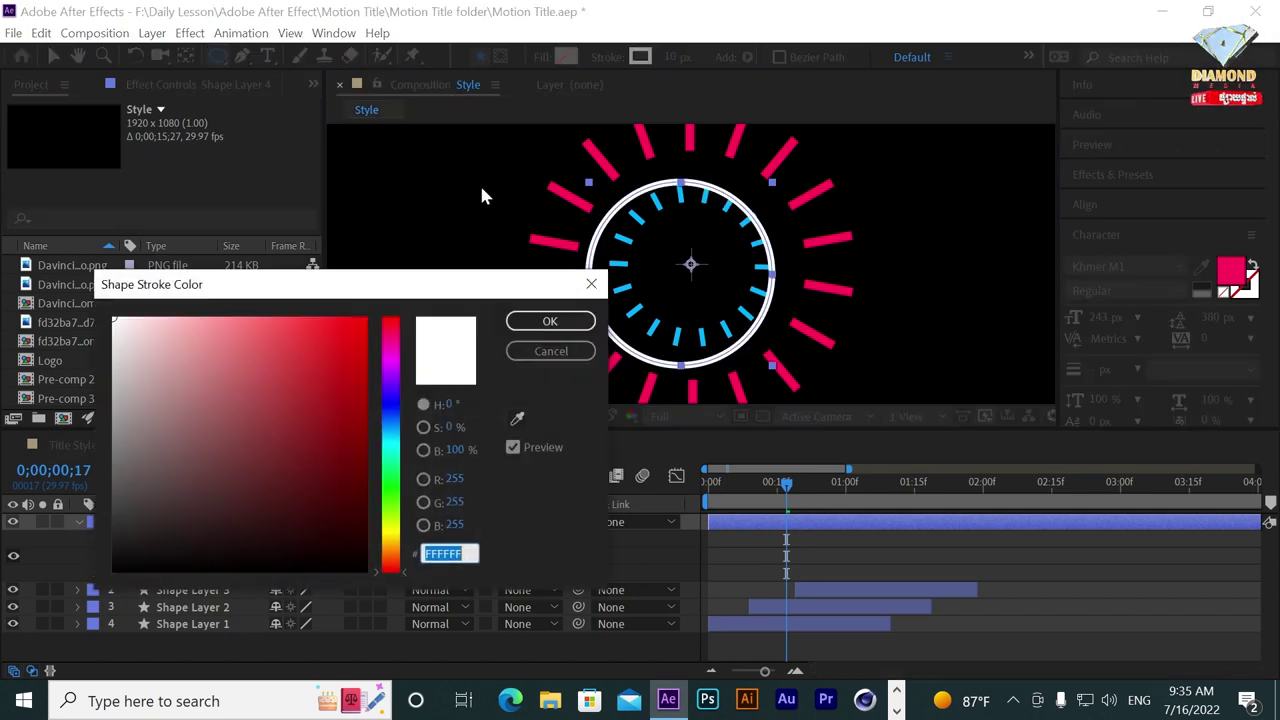
{"action": "left_click", "coordinate": [391, 500]}
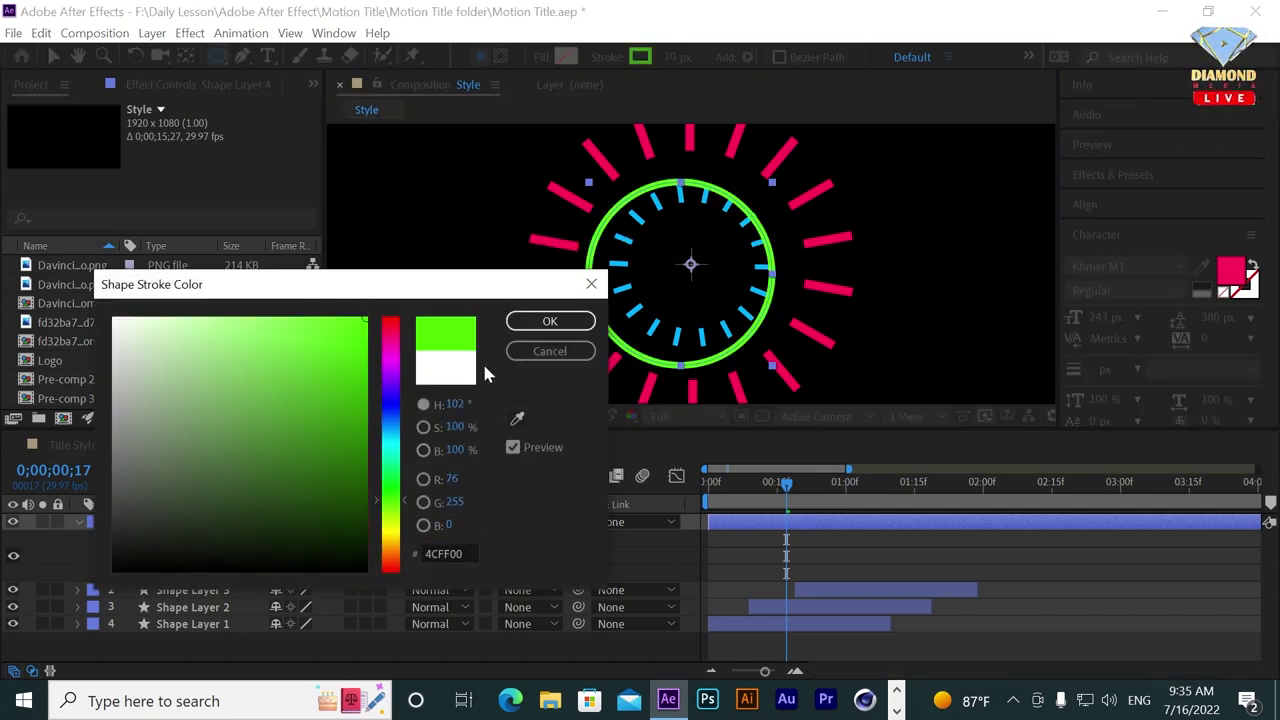
{"action": "left_click", "coordinate": [529, 323]}
{"action": "left_click_drag", "start_coordinate": [737, 302], "coordinate": [748, 289]}
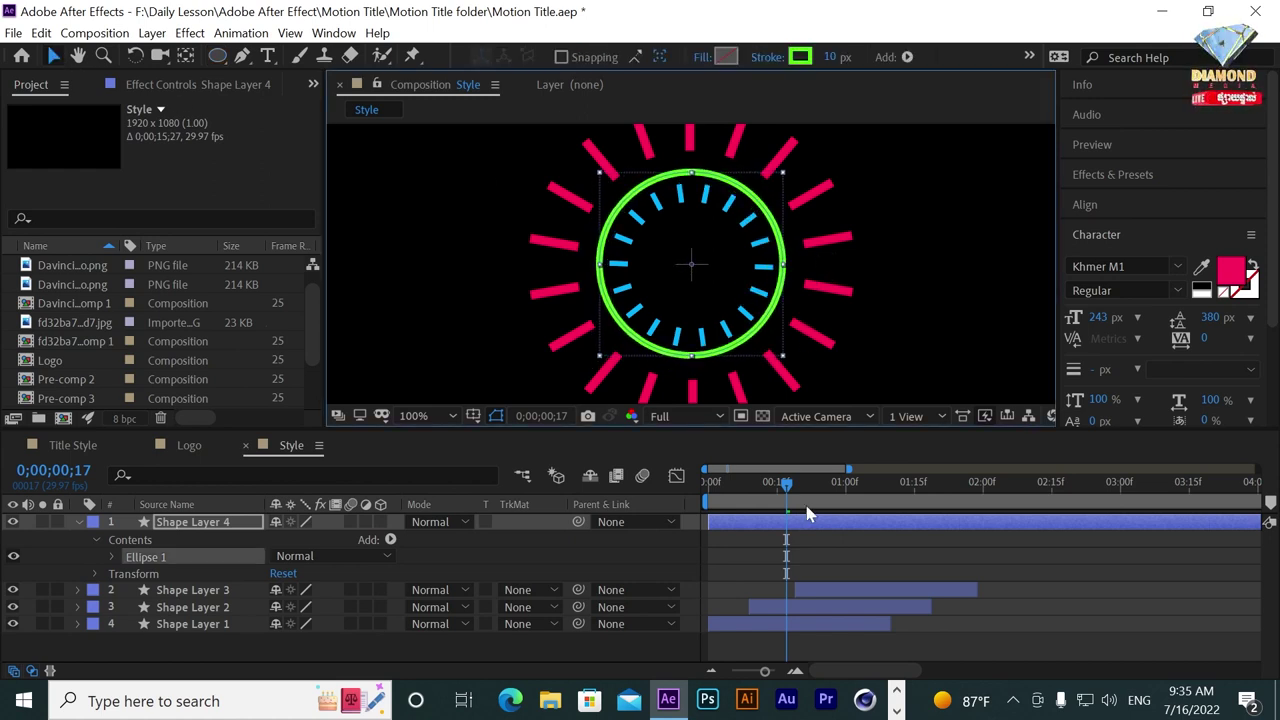
Keyframe the ring's Scale at 182% on the full-size frame and small at the first frame.
{"action": "left_click_drag", "start_coordinate": [757, 497], "coordinate": [828, 497]}
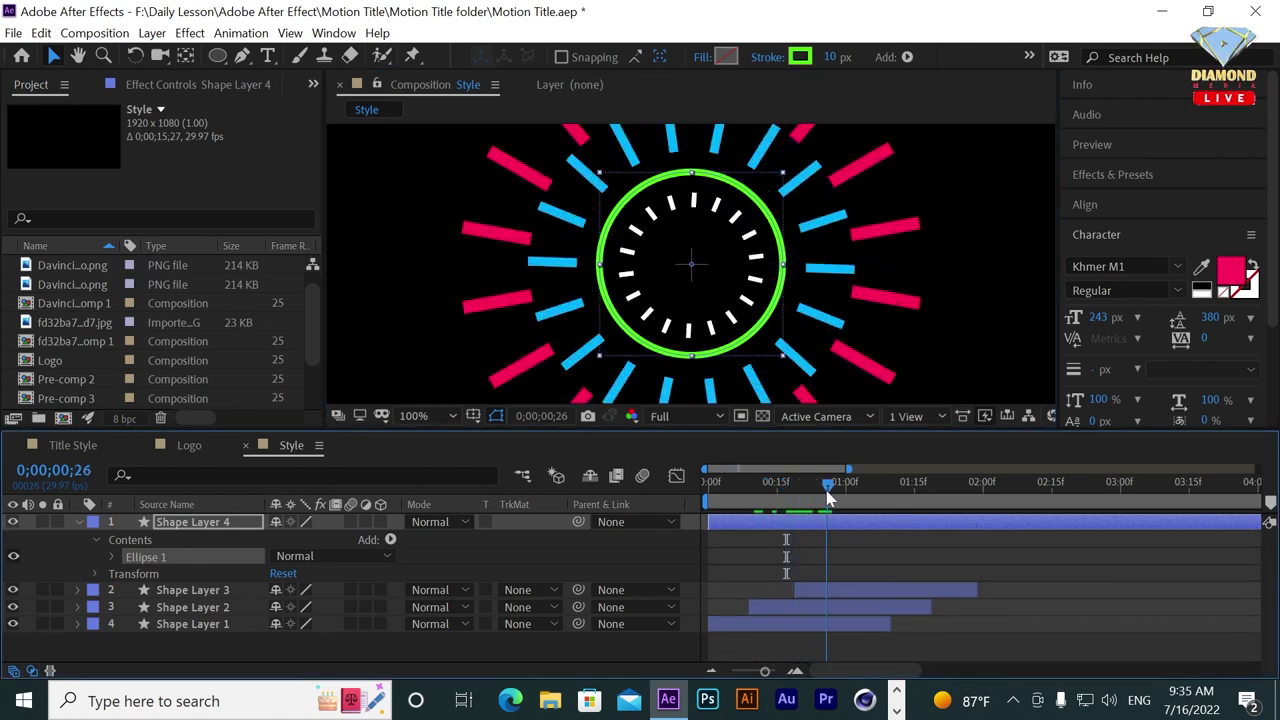
{"action": "left_click", "coordinate": [97, 574]}
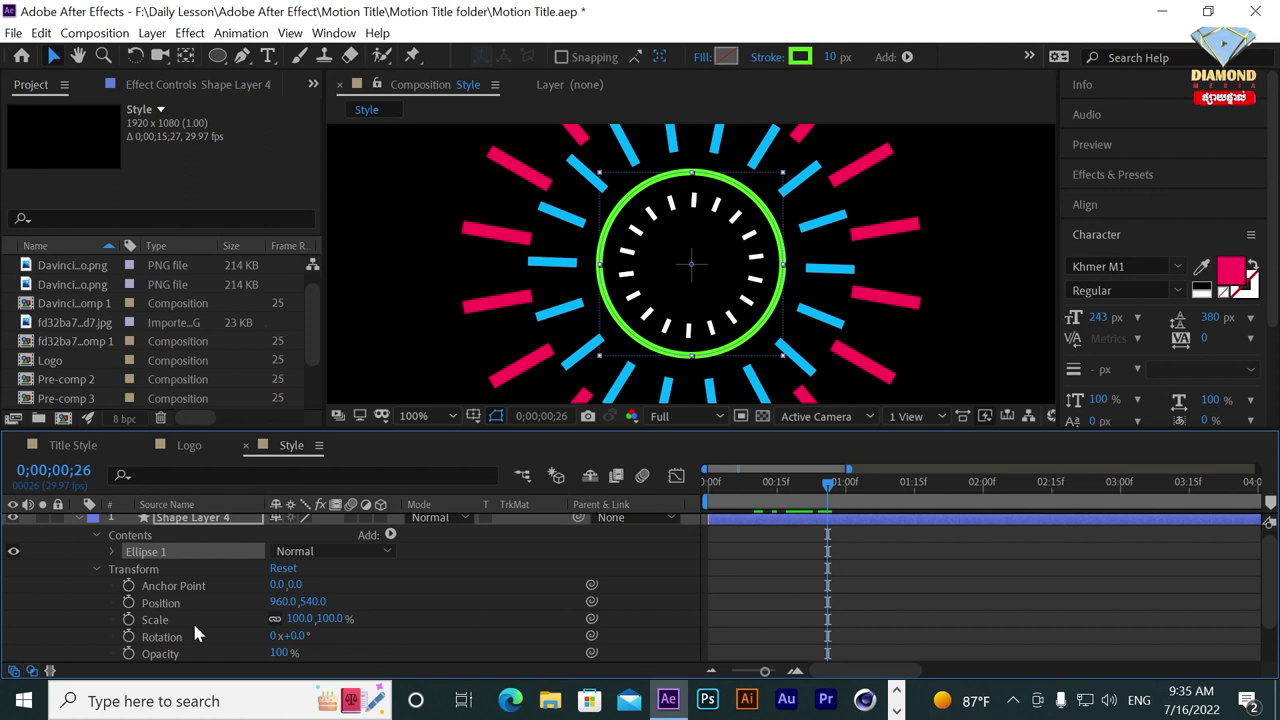
{"action": "left_click", "coordinate": [128, 620]}
{"action": "left_click_drag", "start_coordinate": [300, 618], "coordinate": [371, 617]}
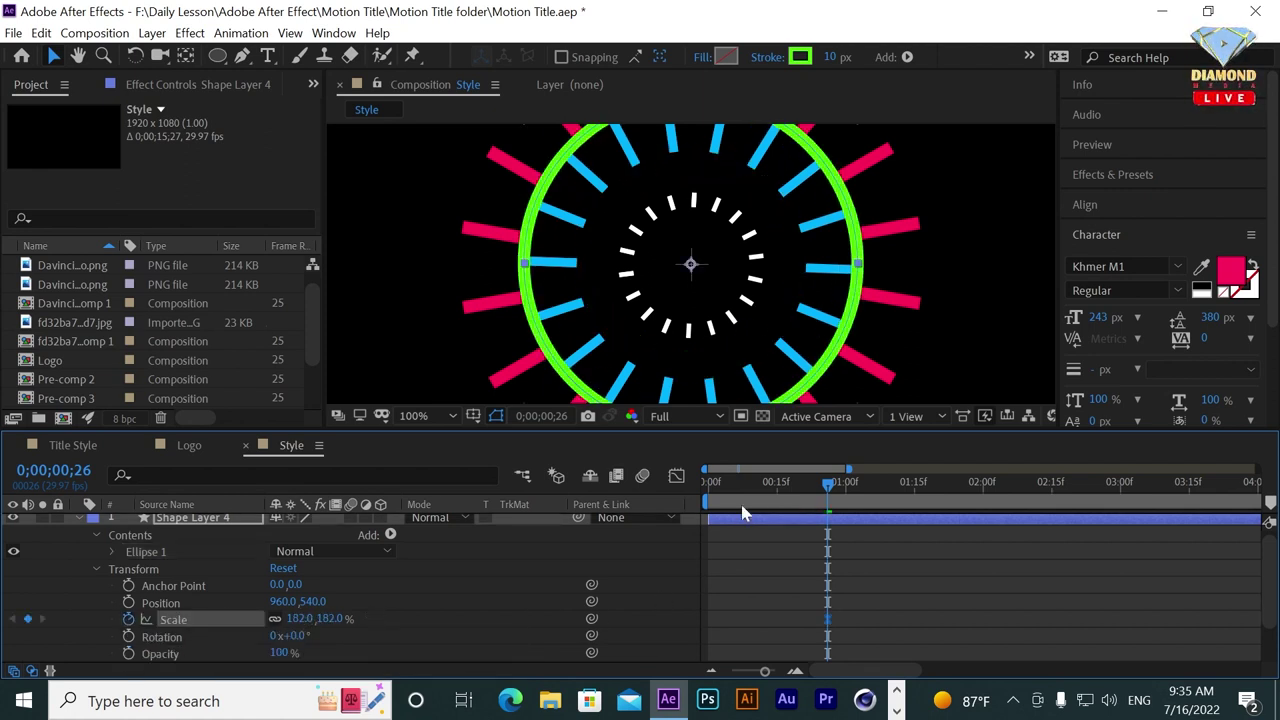
{"action": "left_click", "coordinate": [708, 500]}
{"action": "left_click_drag", "start_coordinate": [300, 618], "coordinate": [190, 661]}
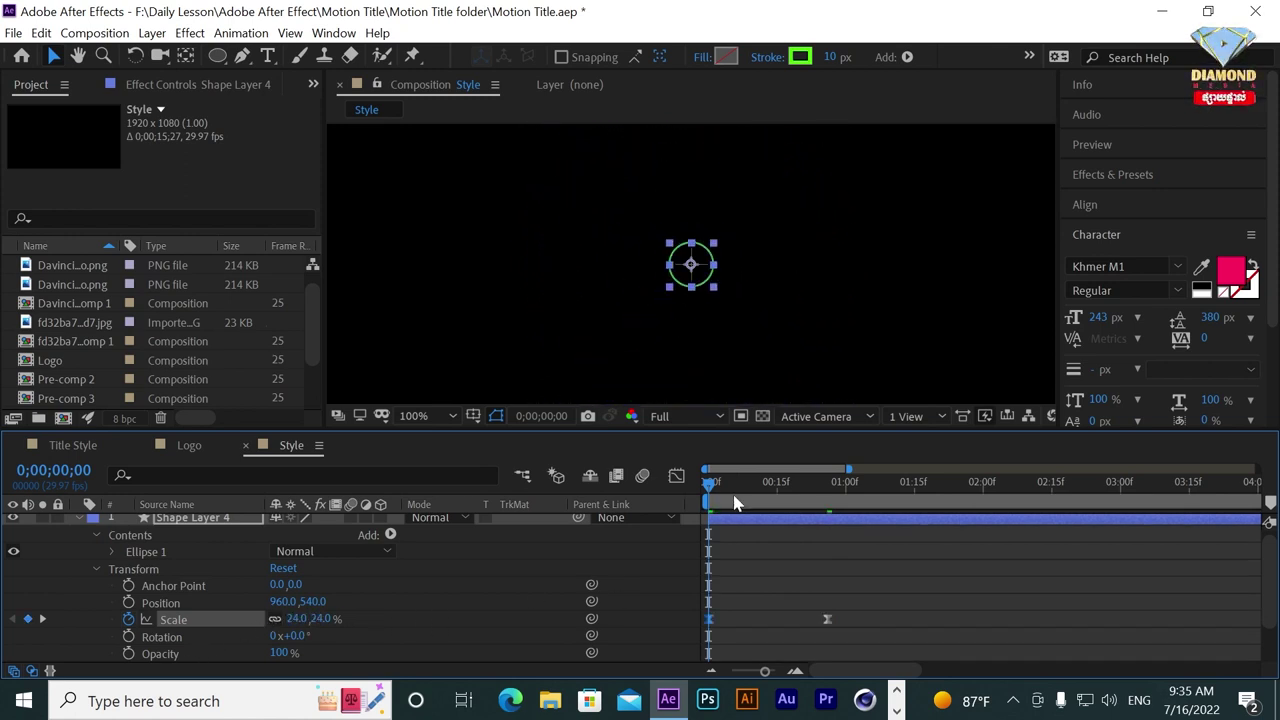
{"action": "left_click_drag", "start_coordinate": [740, 505], "coordinate": [826, 505]}
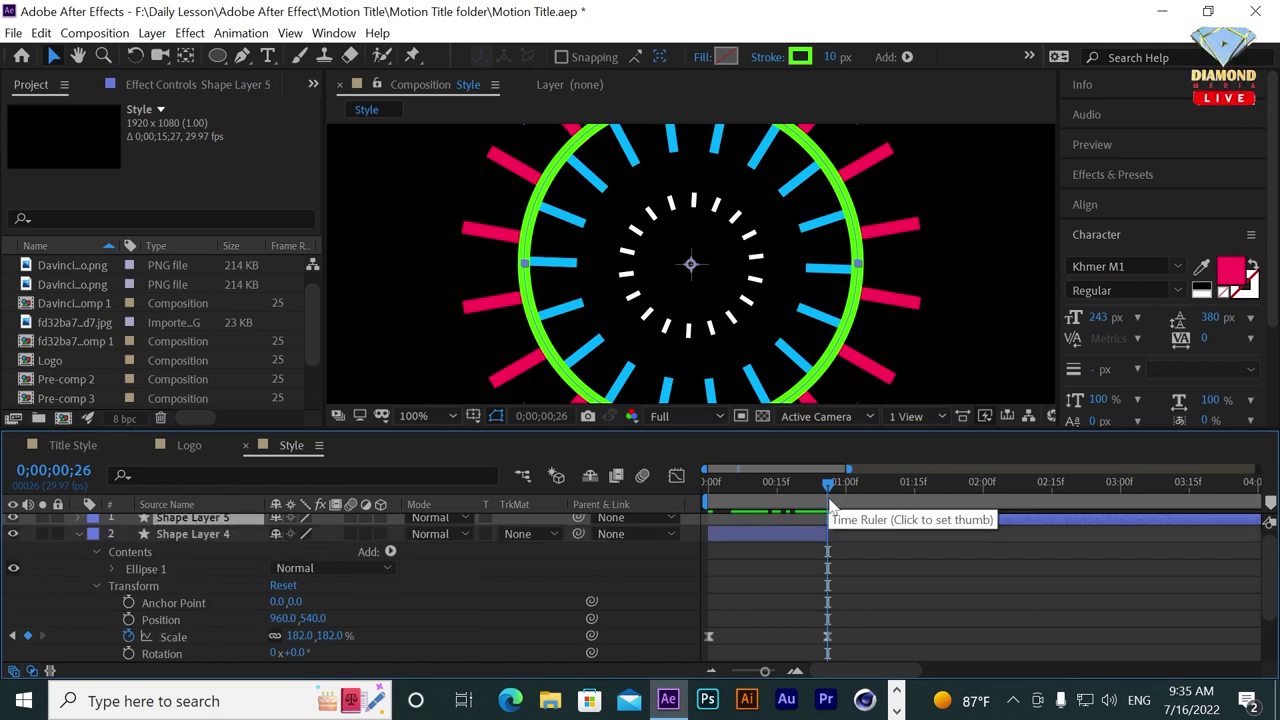
End the ring layer at the current frame and keyframe Opacity 100% at frame 21 to 0% at frame 26.
{"action": "key", "text": "alt+bracketright"}
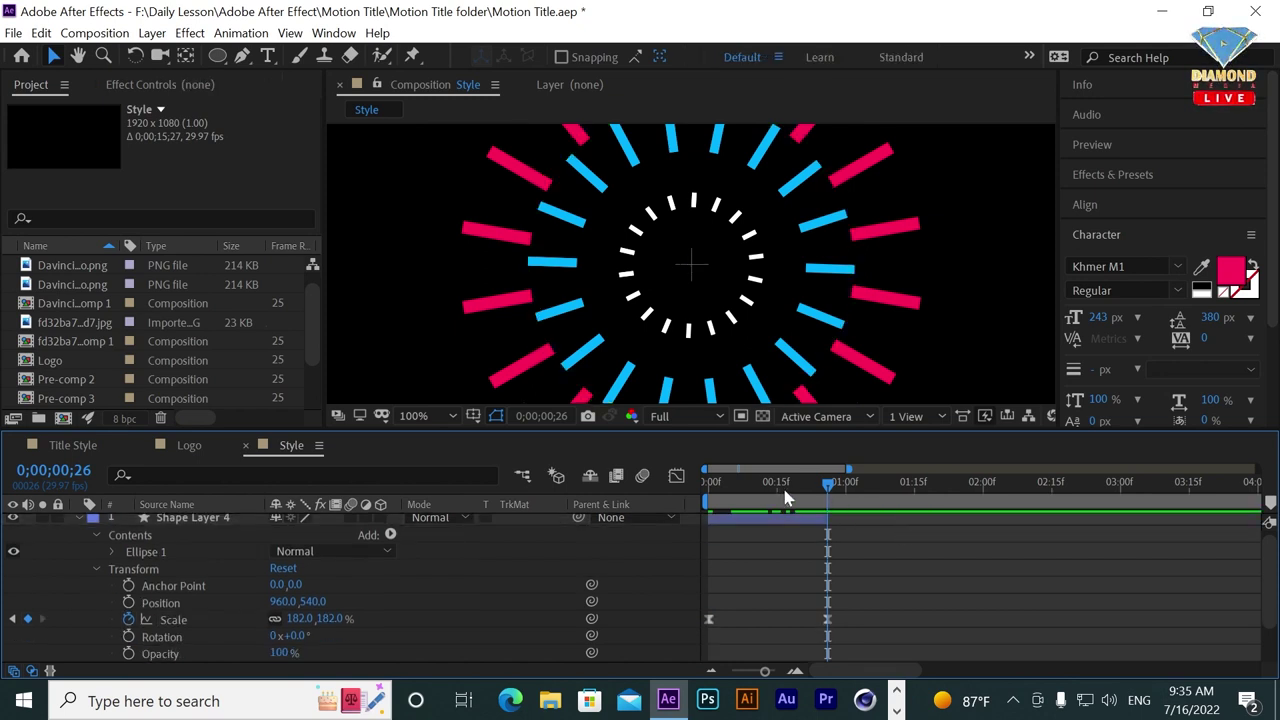
{"action": "left_click", "coordinate": [804, 484]}
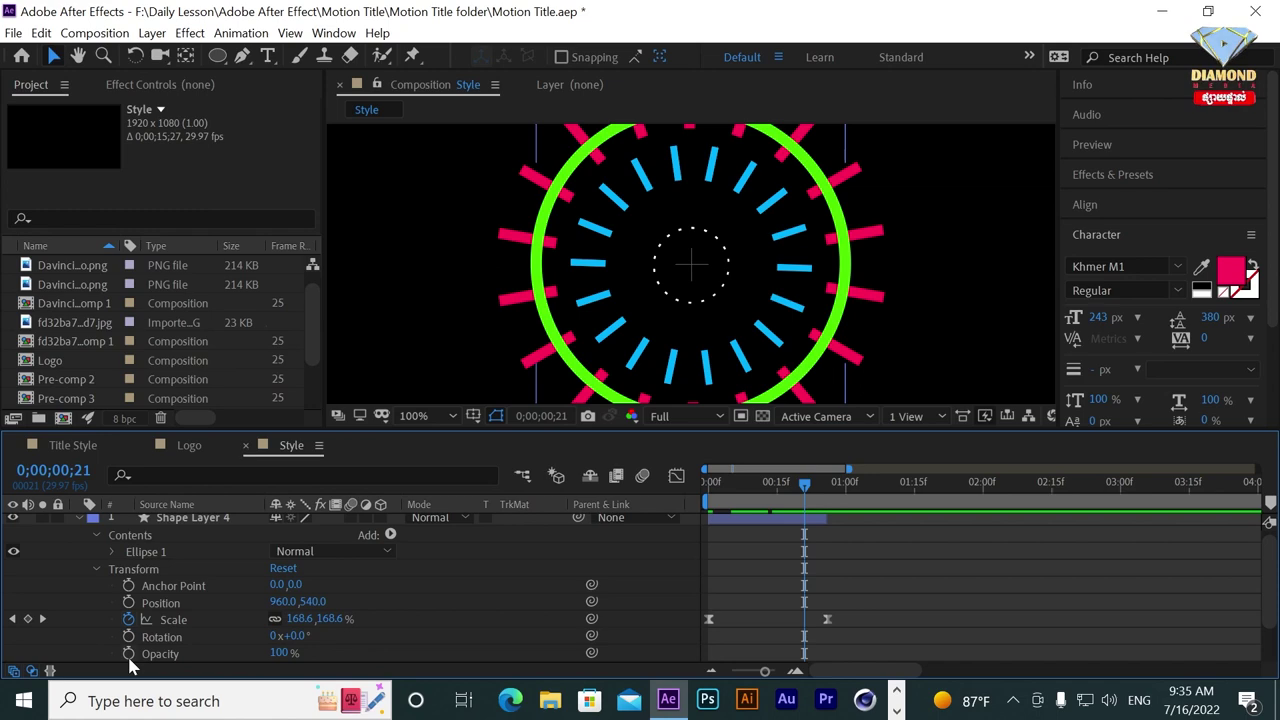
{"action": "left_click", "coordinate": [128, 653]}
{"action": "left_click", "coordinate": [828, 500]}
{"action": "left_click", "coordinate": [280, 653]}
{"action": "type", "text": "0"}
{"action": "key", "text": "Return"}
{"action": "mouse_move", "coordinate": [795, 484]}
{"action": "left_mouse_down"}
{"action": "mouse_move", "coordinate": [823, 490]}
{"action": "mouse_move", "coordinate": [705, 535]}
{"action": "left_mouse_up"}
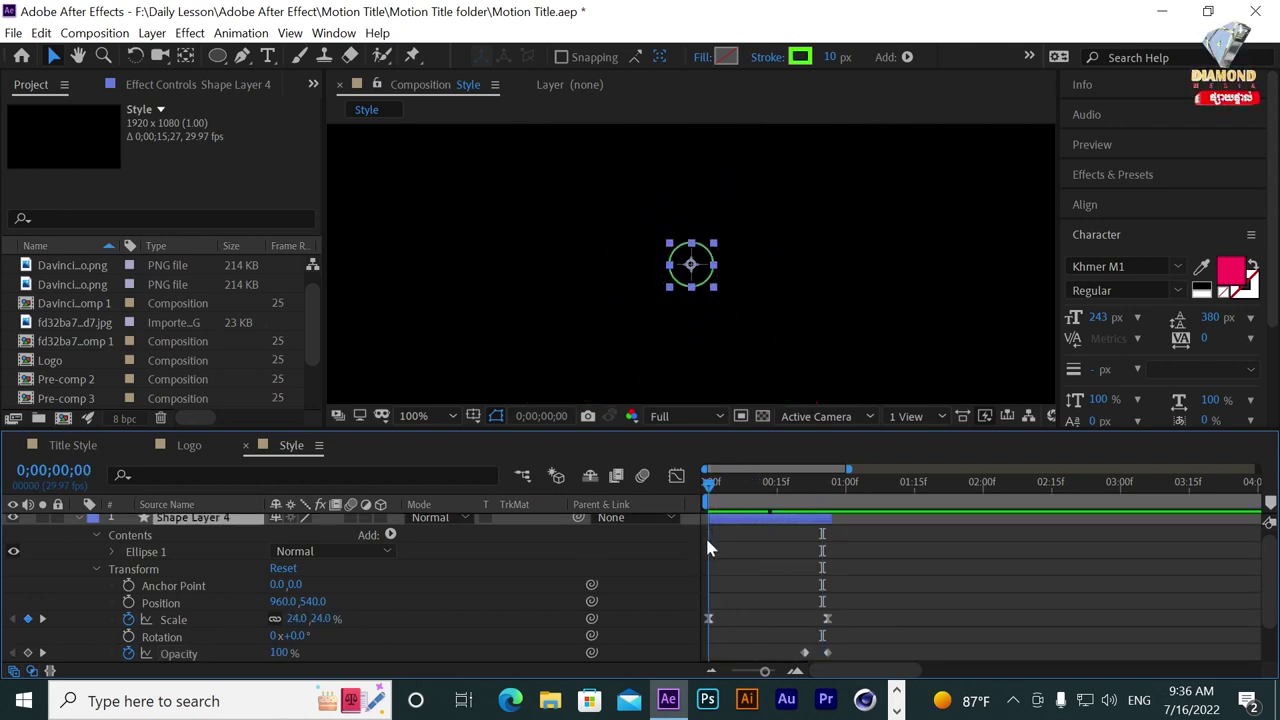
Set the starting scale to 10% and fade Opacity in from 2% to 100%, then preview.
{"action": "left_click_drag", "start_coordinate": [300, 620], "coordinate": [280, 619]}
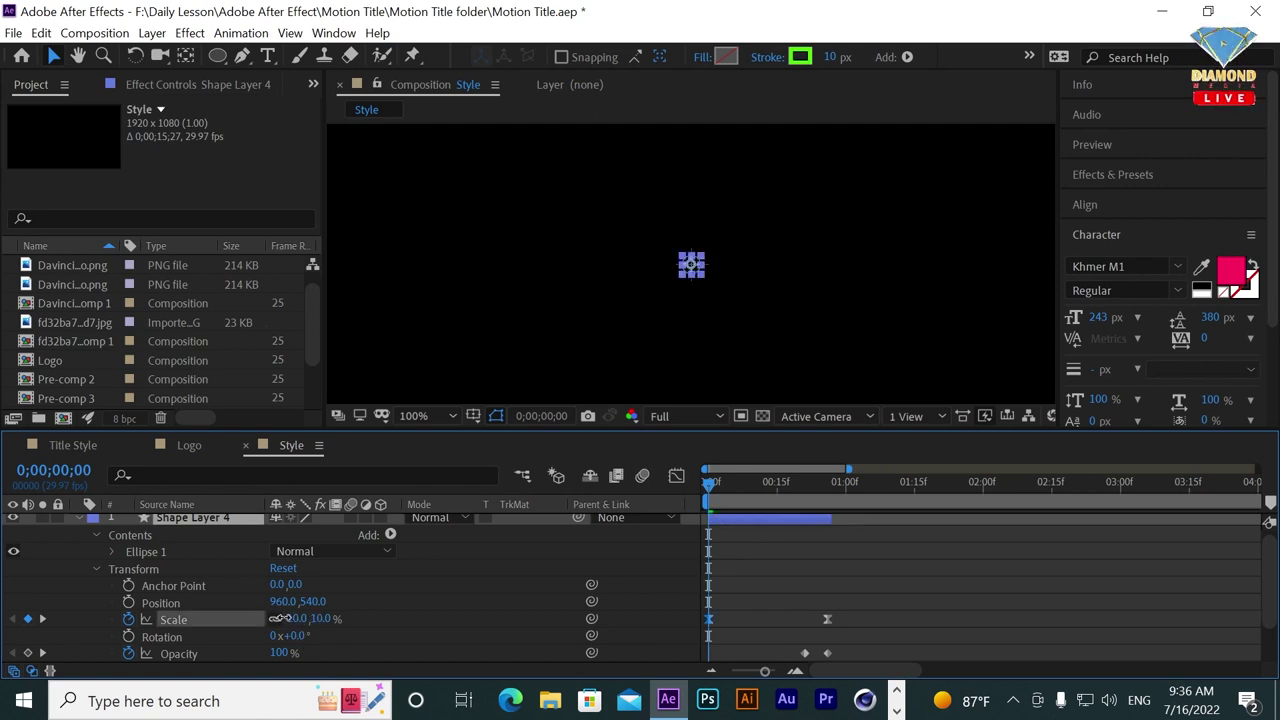
{"action": "left_click_drag", "start_coordinate": [726, 490], "coordinate": [738, 498]}
{"action": "left_click", "coordinate": [27, 652]}
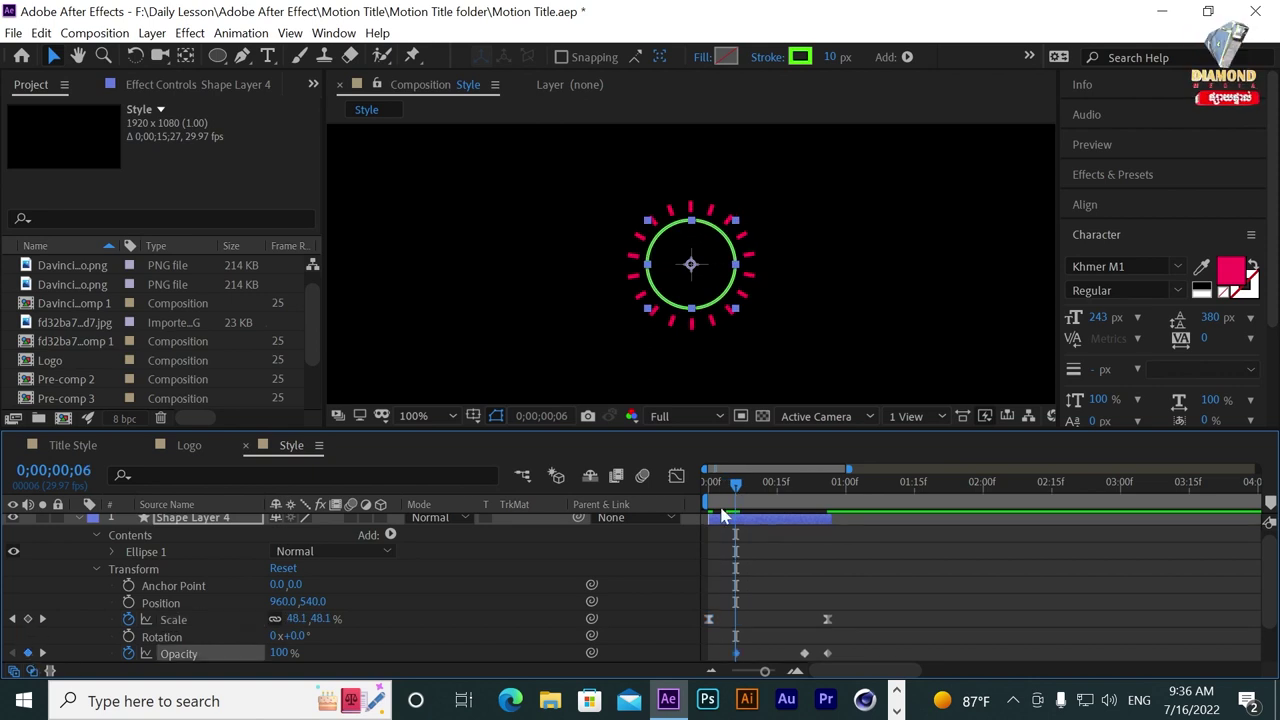
{"action": "left_click_drag", "start_coordinate": [733, 500], "coordinate": [708, 500]}
{"action": "left_click", "coordinate": [283, 652]}
{"action": "type", "text": "2"}
{"action": "key", "text": "Return"}
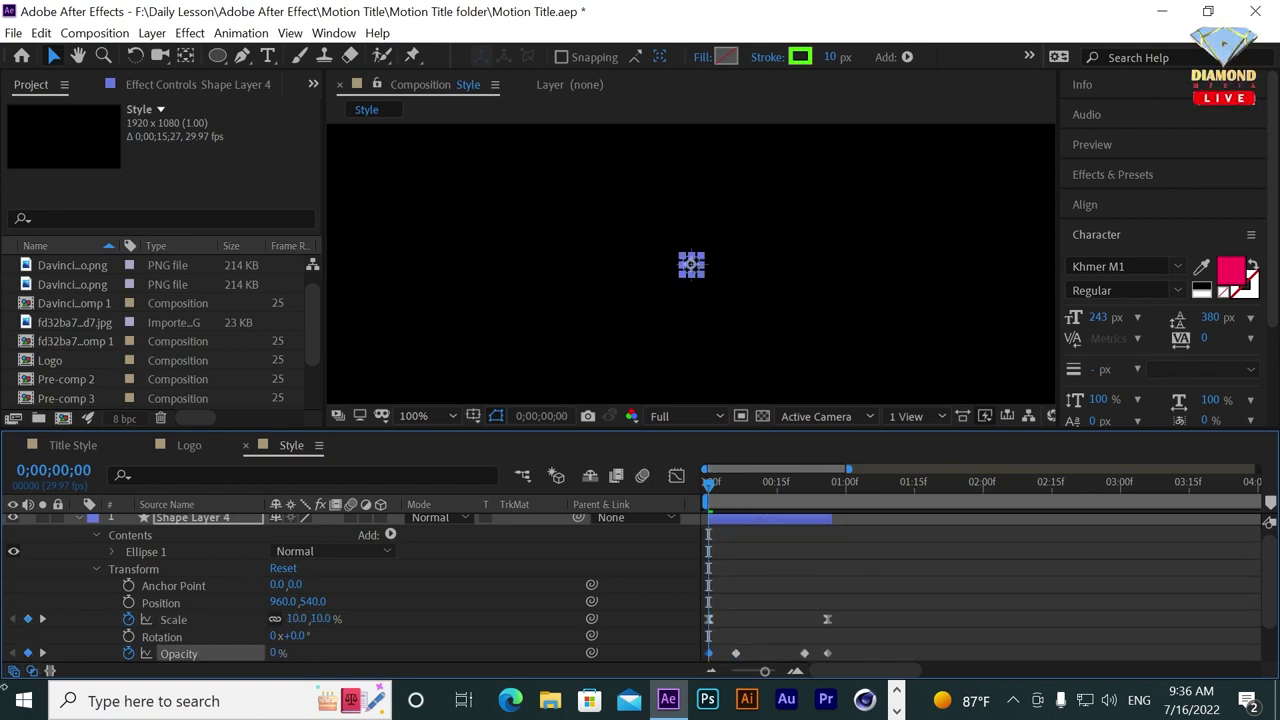
{"action": "key", "text": "space"}
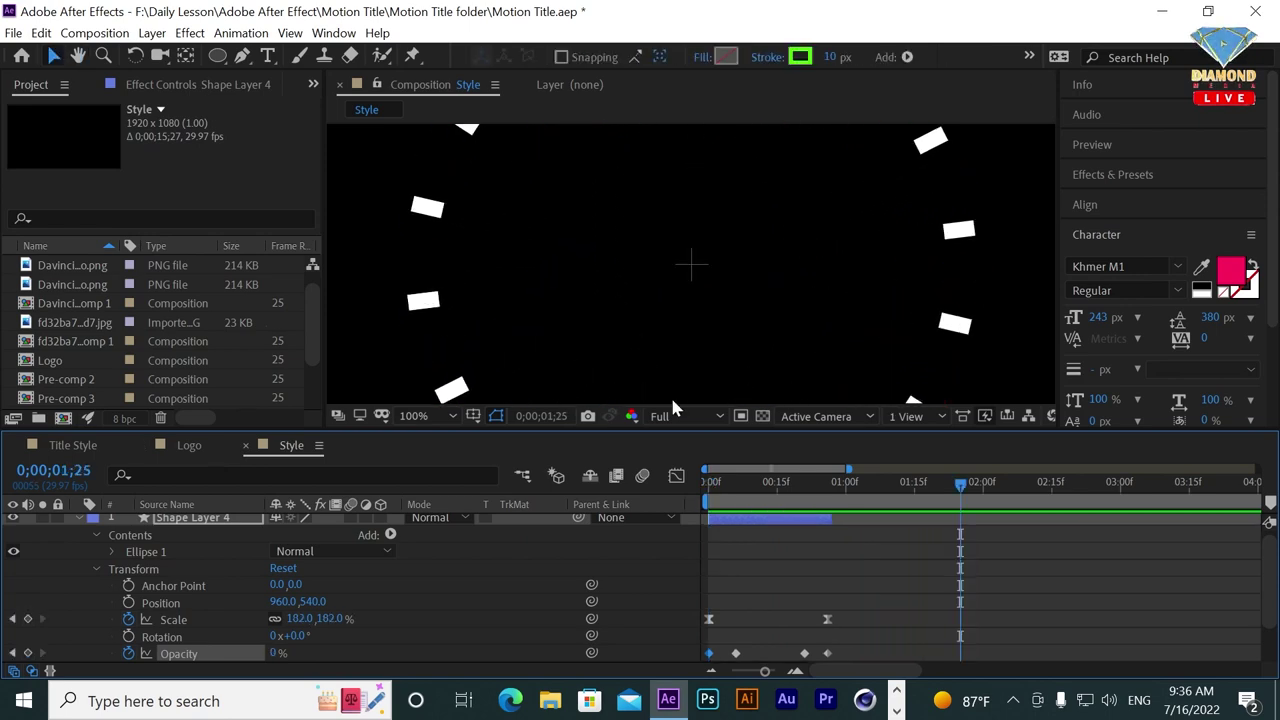
Move Shape Layer 4's layer bar right so the ring starts later.
{"action": "left_click", "coordinate": [80, 521]}
{"action": "mouse_move", "coordinate": [771, 521]}
{"action": "left_mouse_down"}
{"action": "mouse_move", "coordinate": [821, 521]}
{"action": "mouse_move", "coordinate": [847, 276]}
{"action": "left_mouse_up"}
{"action": "left_click", "coordinate": [828, 492]}
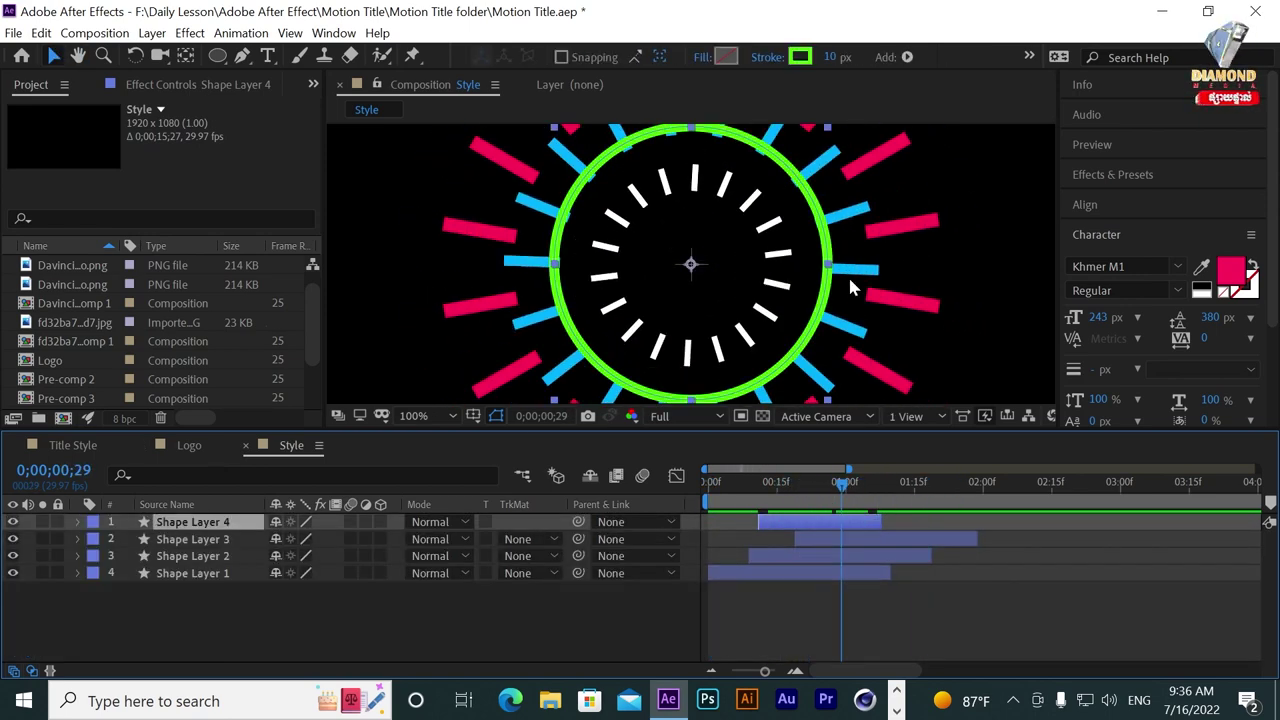
Duplicate the ring as Shape Layer 5, delay it, and set its stroke to magenta FF00C0.
{"action": "scroll", "coordinate": [847, 276], "scroll_direction": "down", "scroll_amount": 2}
{"action": "key", "text": "ctrl+d"}
{"action": "left_click_drag", "start_coordinate": [829, 524], "coordinate": [876, 517]}
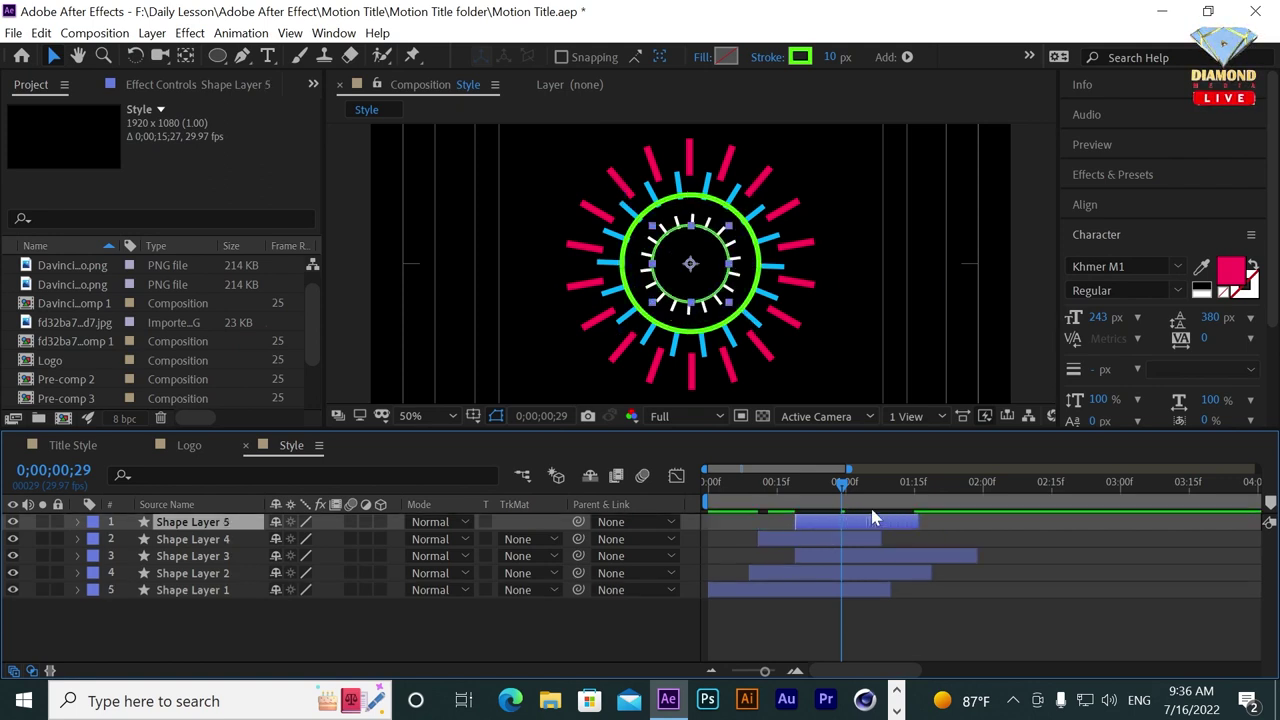
{"action": "left_click", "coordinate": [800, 56]}
{"action": "left_click", "coordinate": [114, 320]}
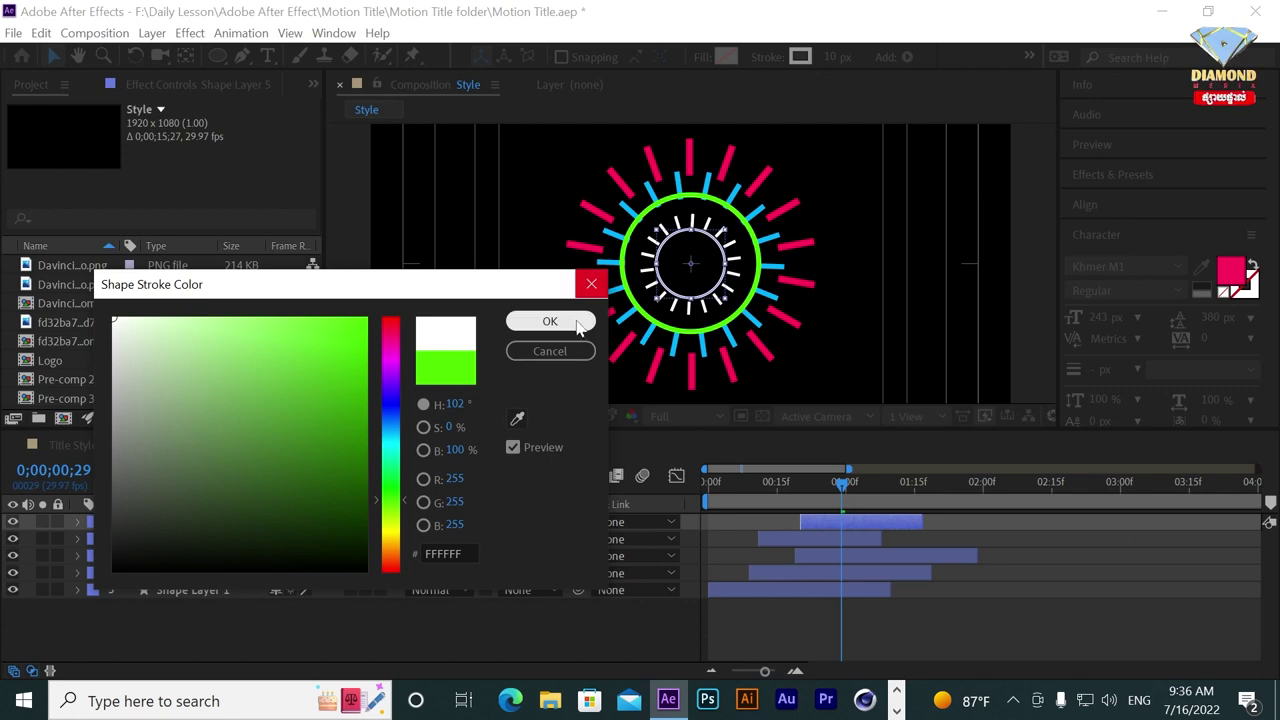
{"action": "left_click", "coordinate": [385, 352]}
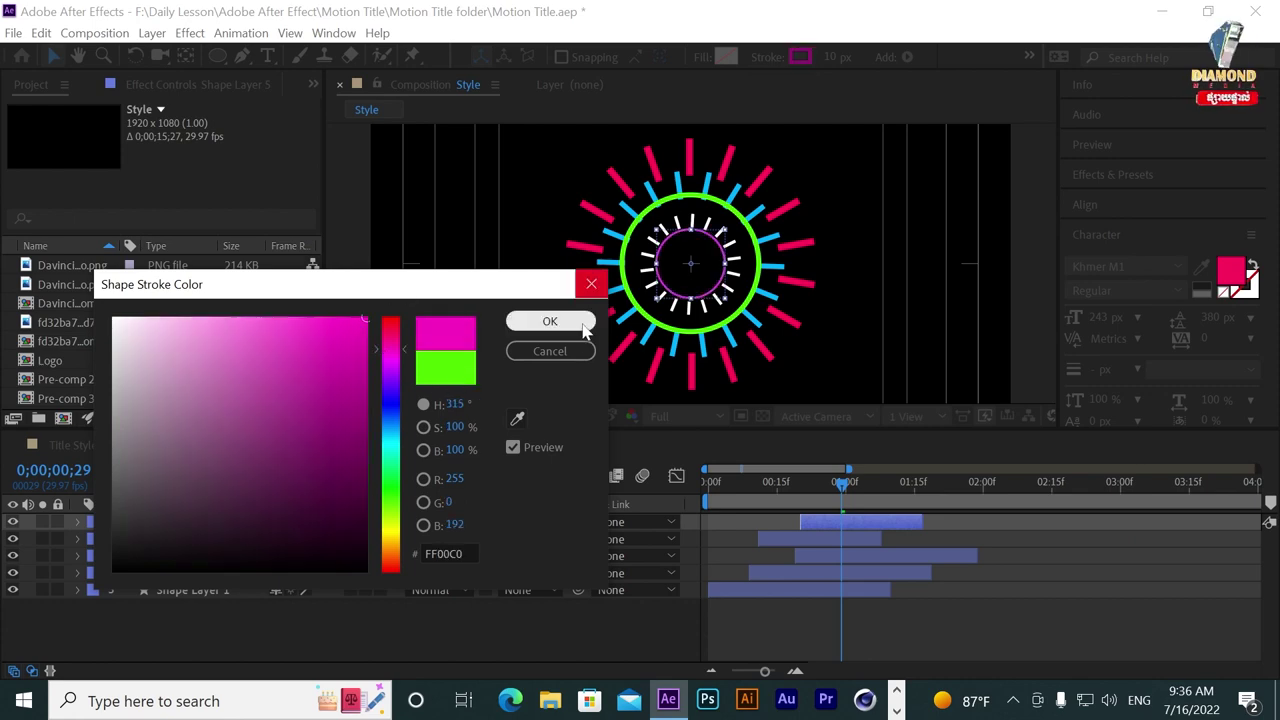
{"action": "left_click", "coordinate": [560, 321]}
Preview the Style burst, then switch to the Title Style composition and preview it.
{"action": "left_click_drag", "start_coordinate": [719, 480], "coordinate": [602, 482]}
{"action": "key", "text": "space"}
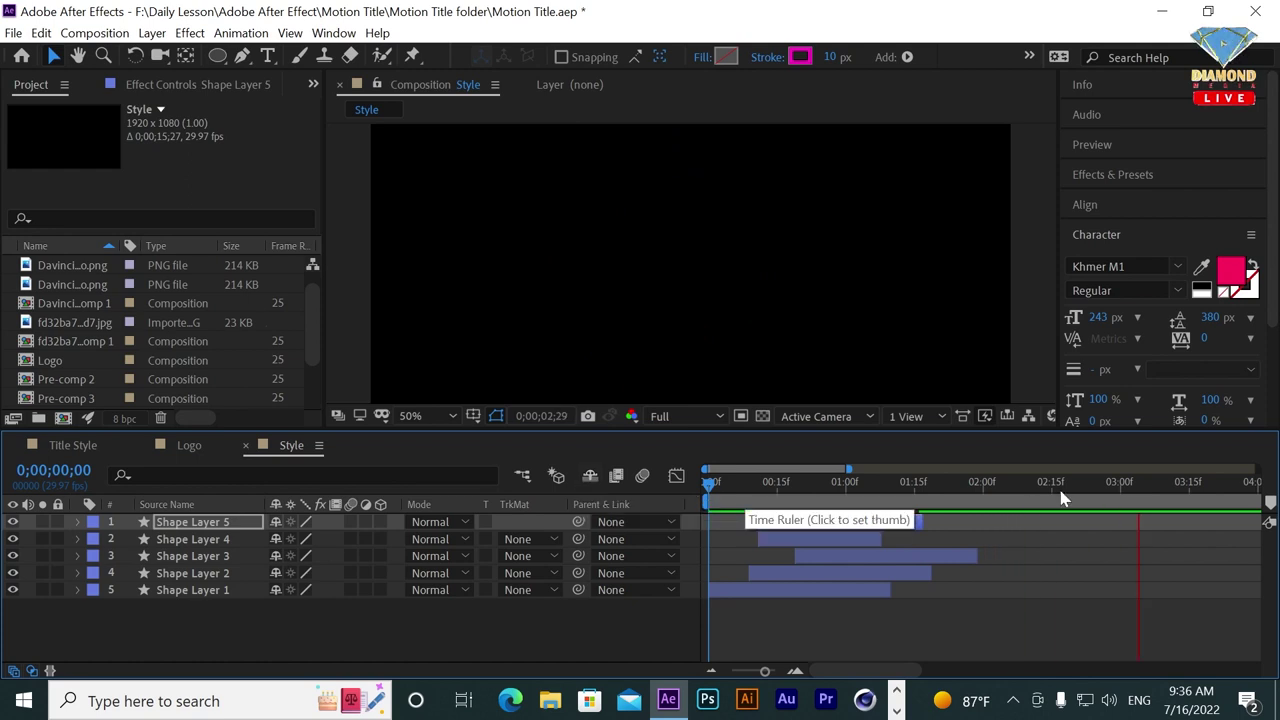
{"action": "left_click", "coordinate": [846, 510]}
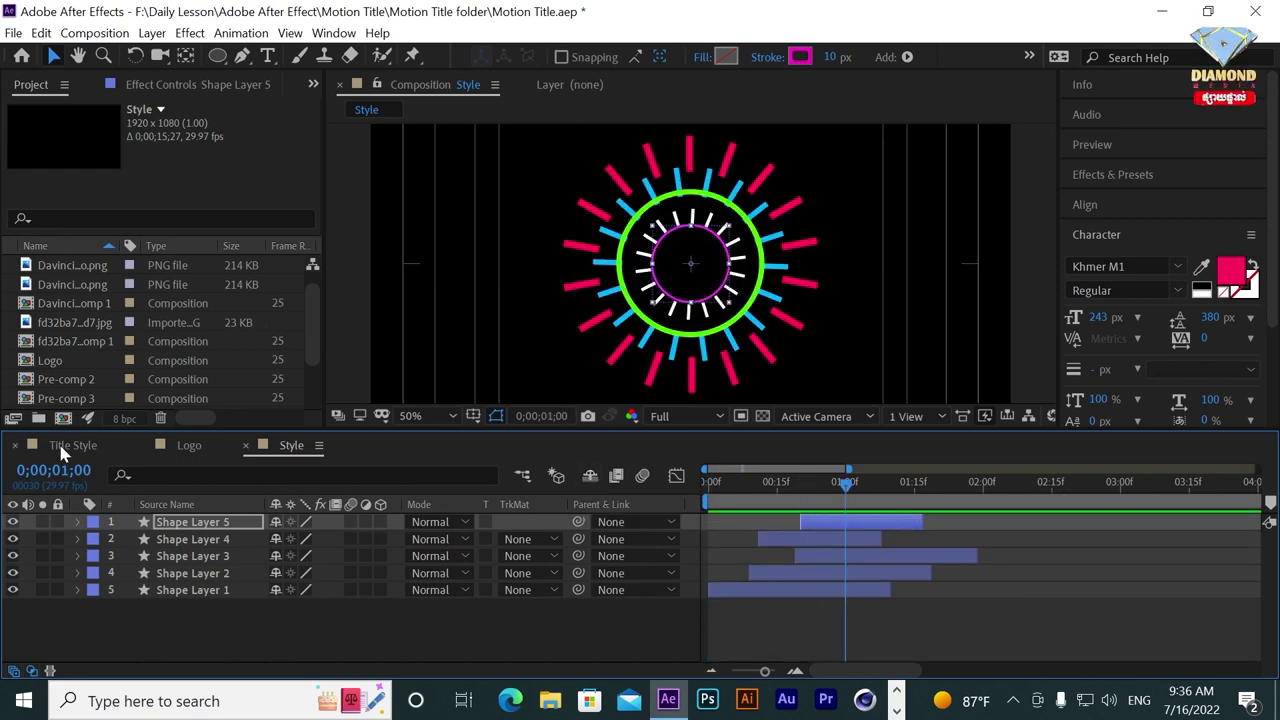
{"action": "left_click", "coordinate": [62, 445]}
{"action": "key", "text": "space"}
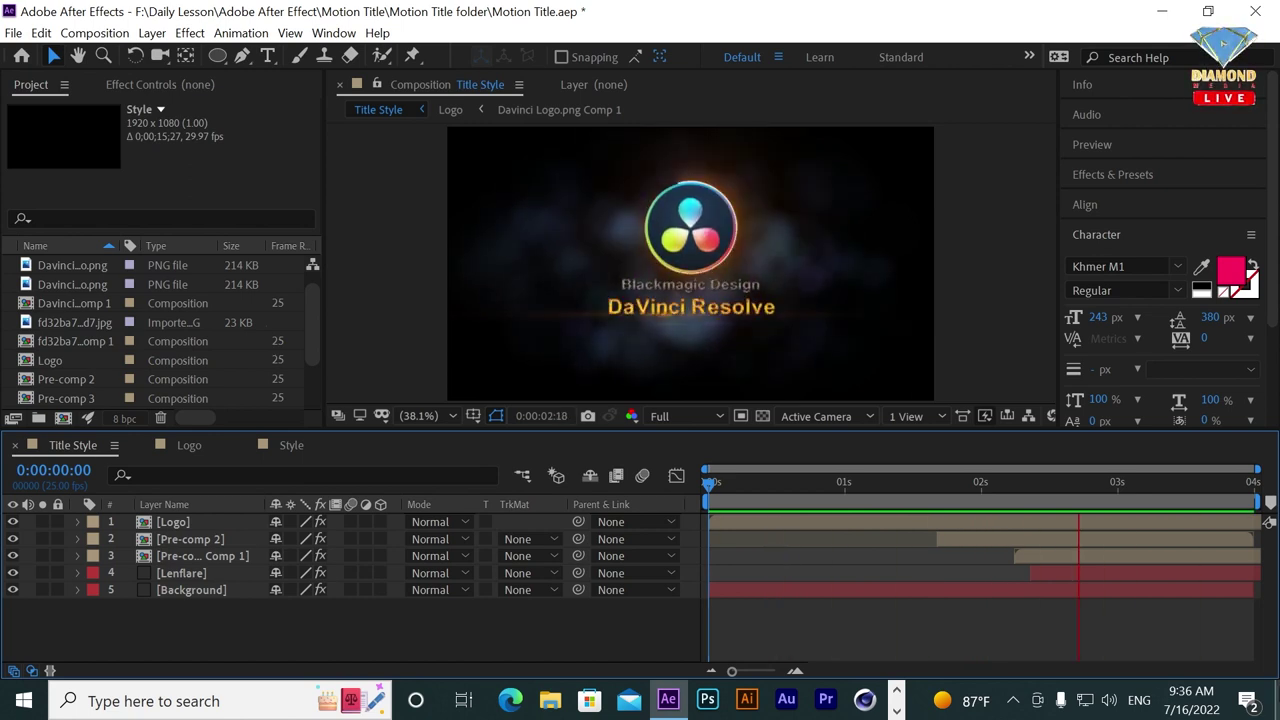
In the Style comp, add Davinci Logo.png from the Project panel as the top layer.
{"action": "left_click", "coordinate": [291, 445]}
{"action": "mouse_move", "coordinate": [826, 497]}
{"action": "left_mouse_down"}
{"action": "mouse_move", "coordinate": [770, 527]}
{"action": "mouse_move", "coordinate": [882, 497]}
{"action": "left_mouse_up"}
{"action": "left_click", "coordinate": [99, 265]}
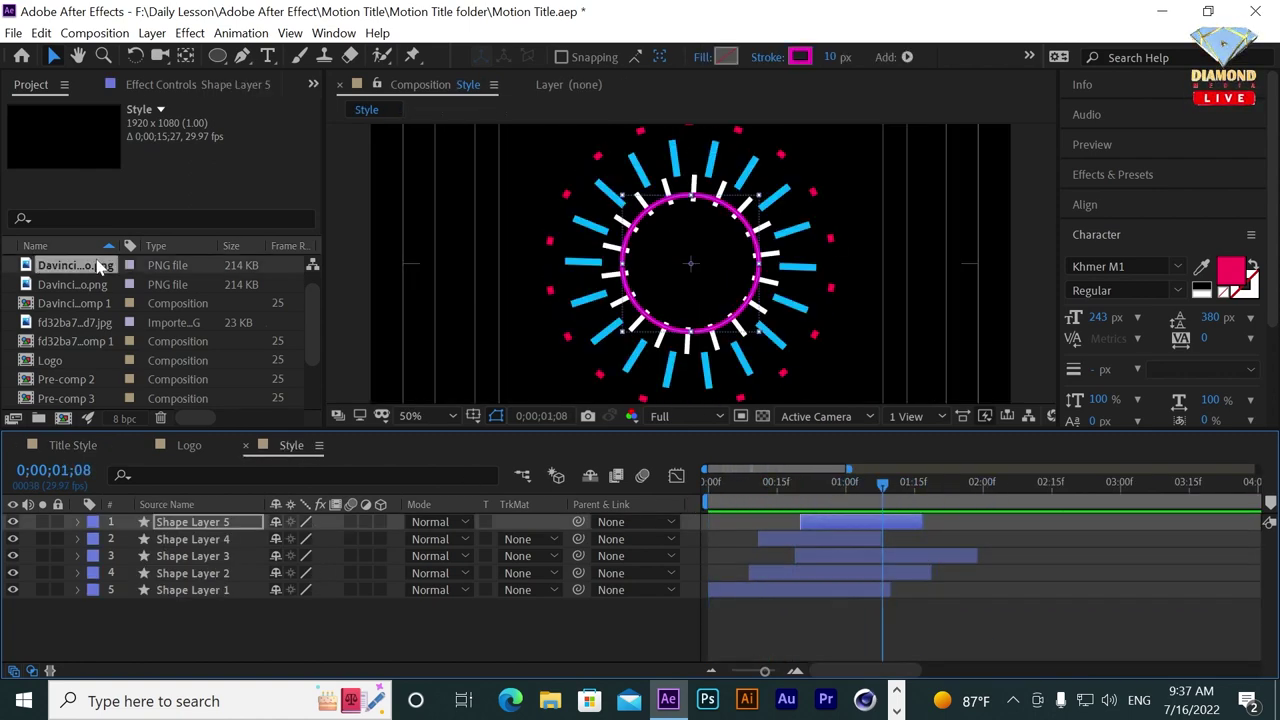
{"action": "left_click_drag", "start_coordinate": [145, 383], "coordinate": [181, 522]}
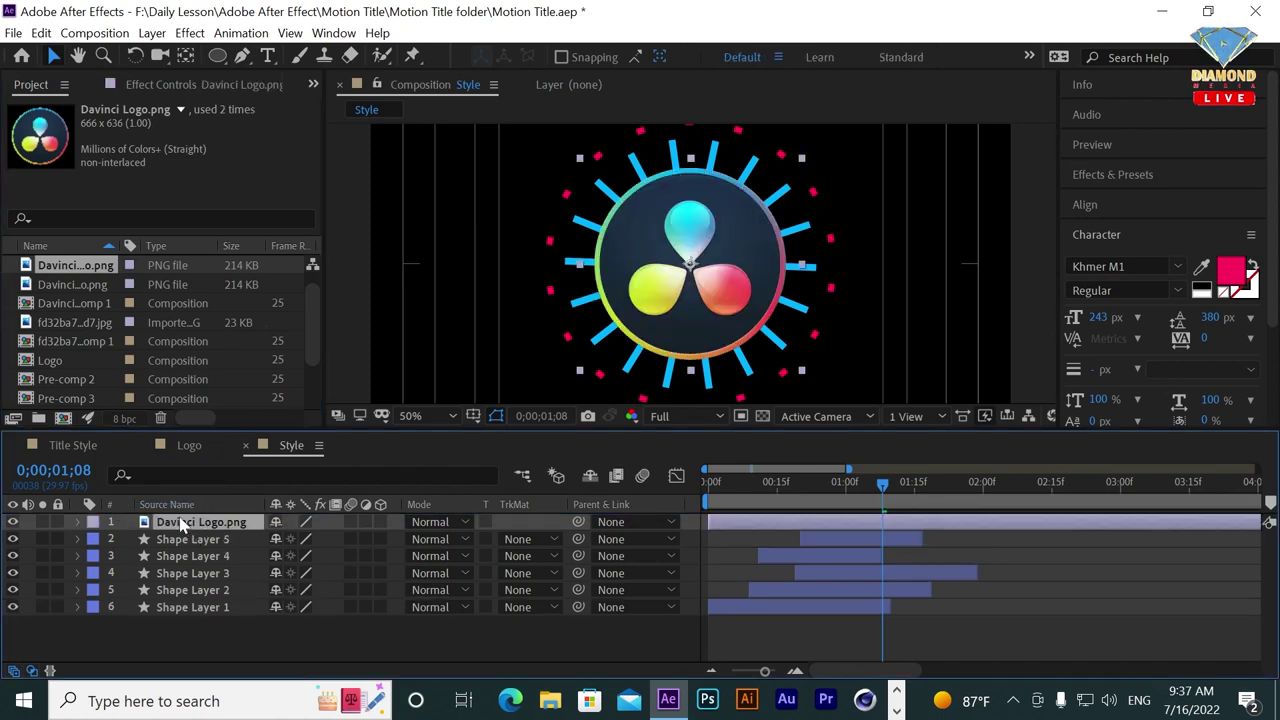
{"action": "left_click_drag", "start_coordinate": [790, 509], "coordinate": [865, 497]}
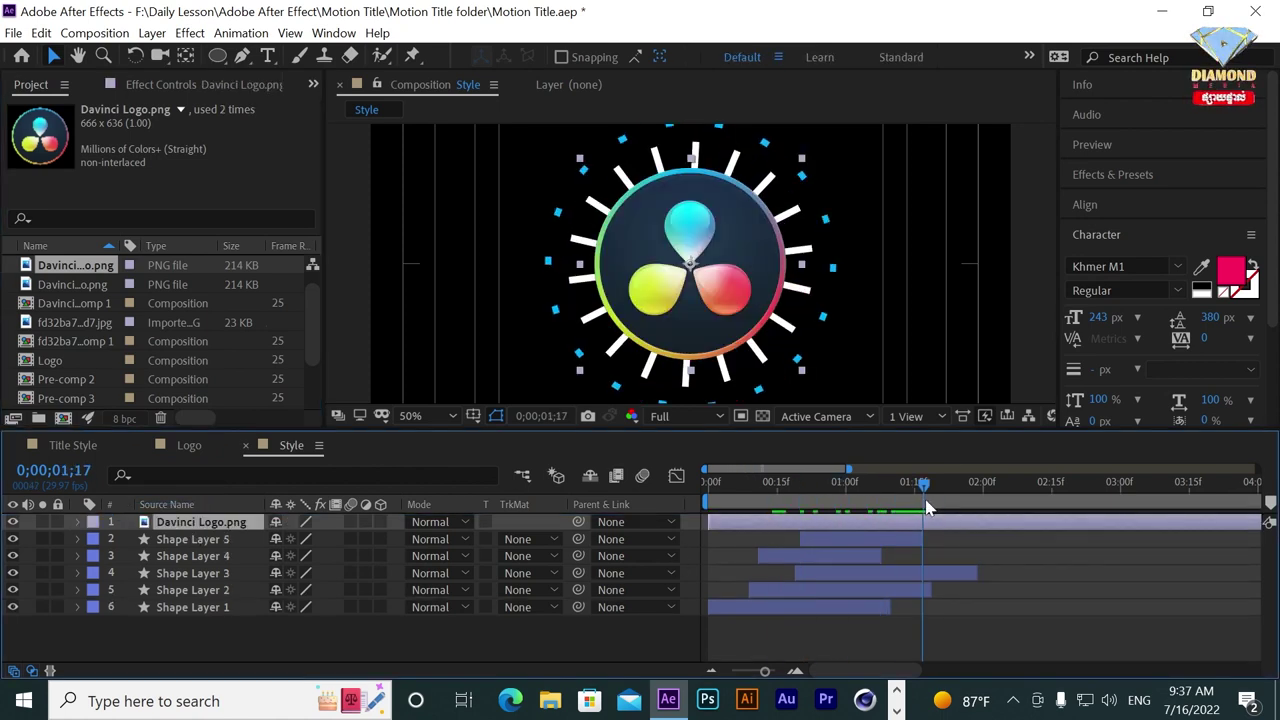
{"action": "left_click_drag", "start_coordinate": [787, 508], "coordinate": [814, 490]}
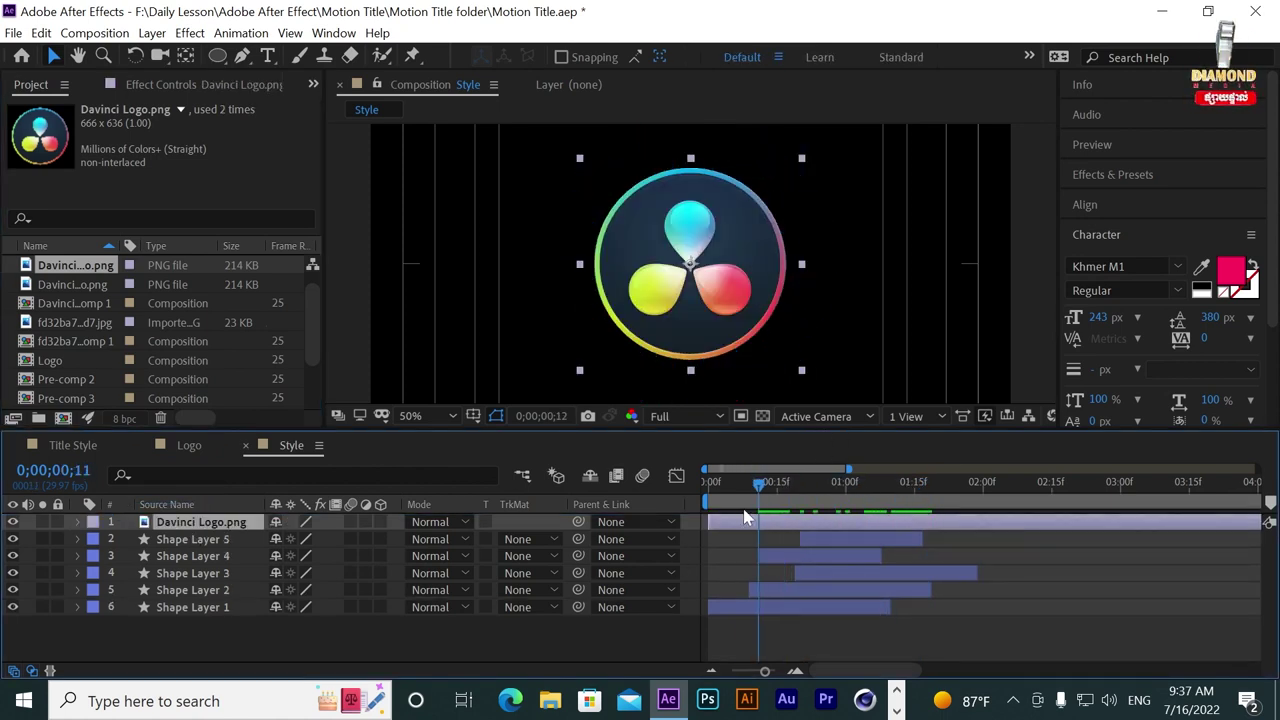
Keyframe the logo's Scale at 100% on frame 23 and 0% on the first frame, then preview.
{"action": "left_click", "coordinate": [78, 522]}
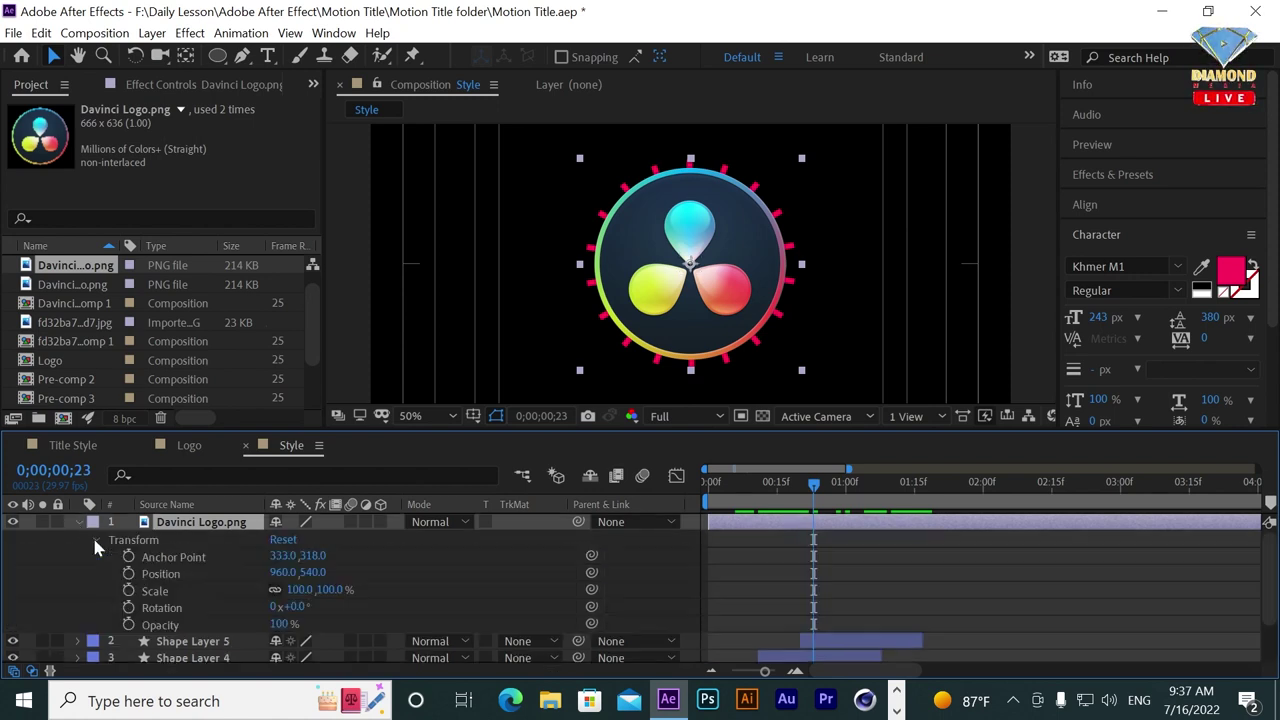
{"action": "left_click", "coordinate": [128, 591]}
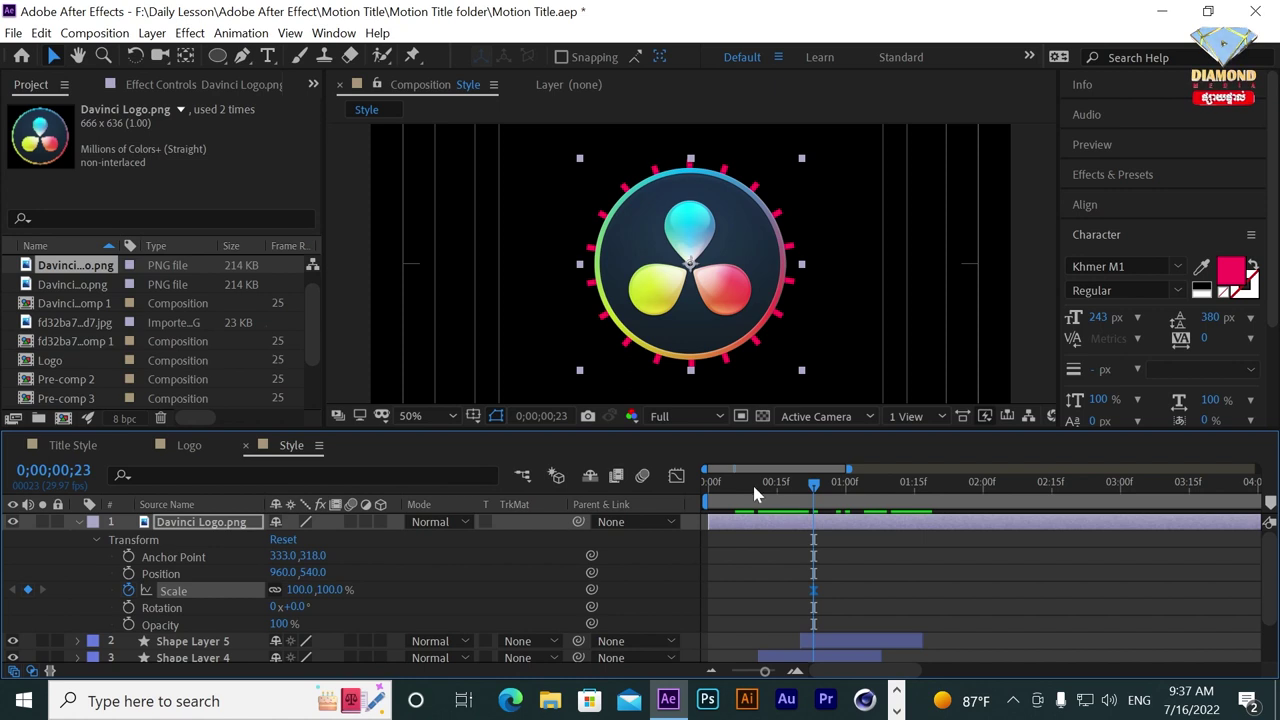
{"action": "left_click_drag", "start_coordinate": [760, 500], "coordinate": [712, 490]}
{"action": "left_click_drag", "start_coordinate": [300, 590], "coordinate": [246, 607]}
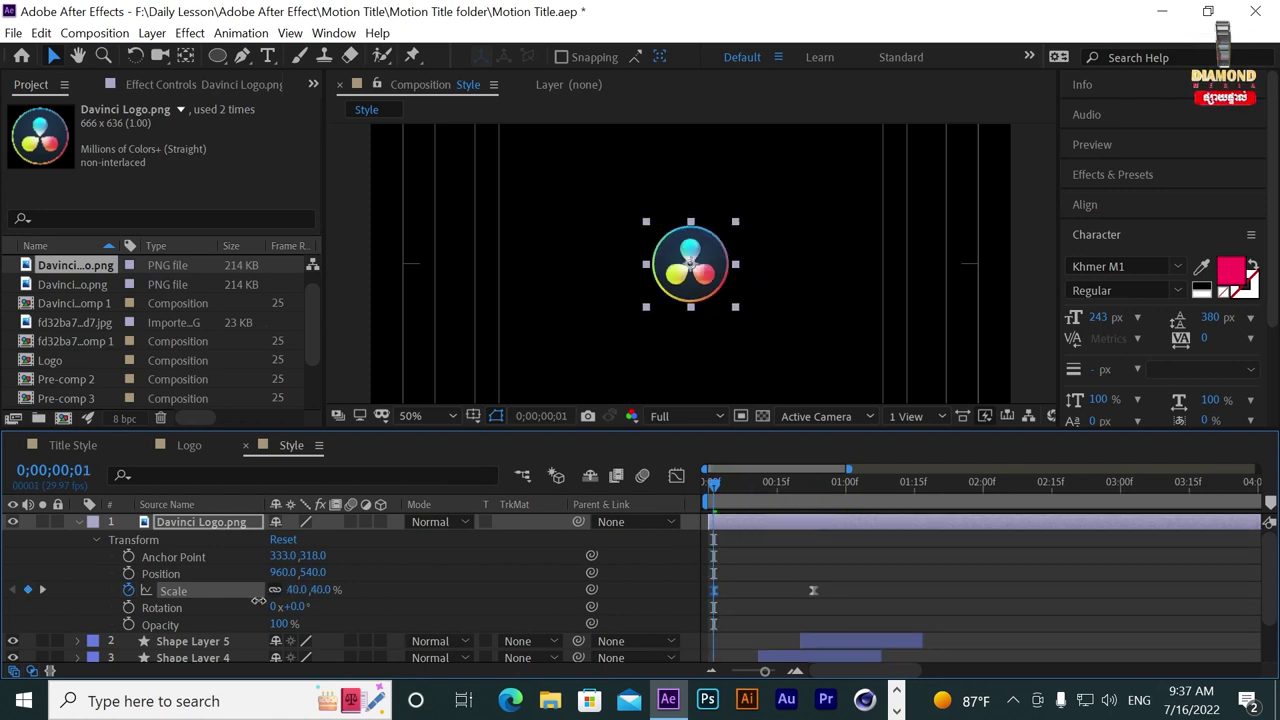
{"action": "key", "text": "Return"}
{"action": "key", "text": "space"}
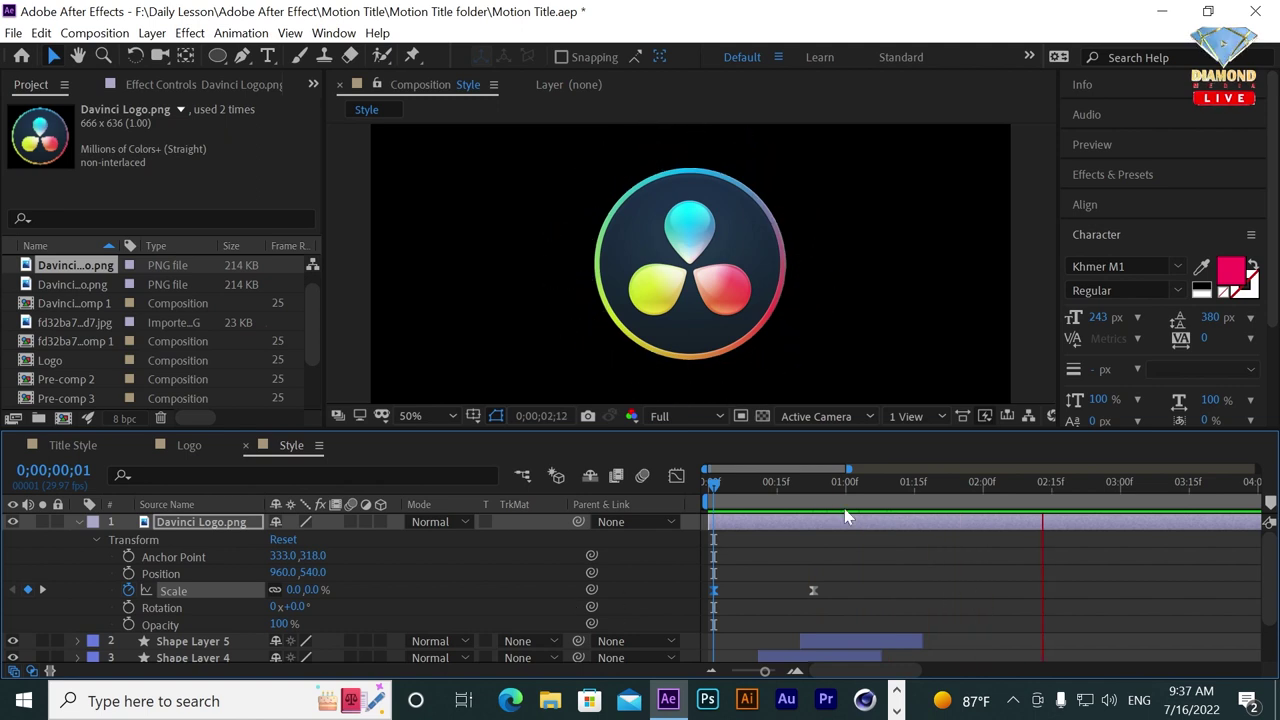
{"action": "key", "text": "space"}
{"action": "left_click", "coordinate": [79, 523]}
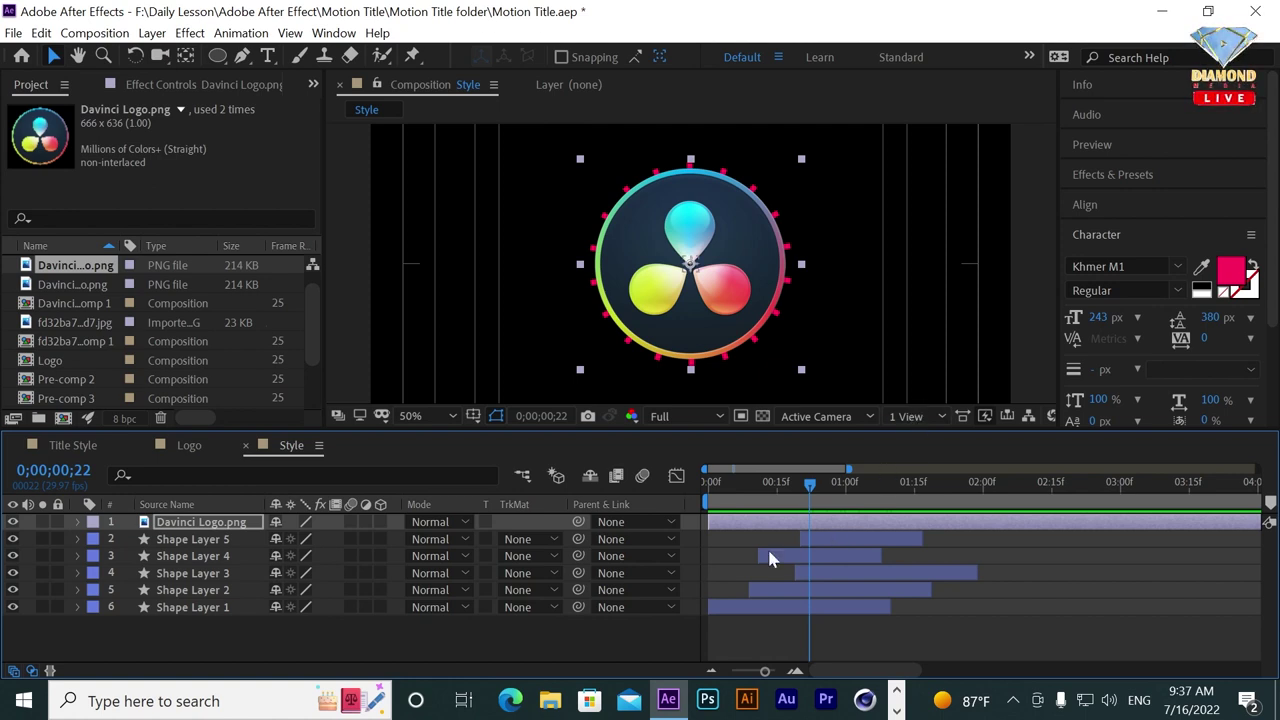
Open the Graph Editor showing only the logo's Scale curve, fitted to the view.
{"action": "left_click", "coordinate": [678, 475]}
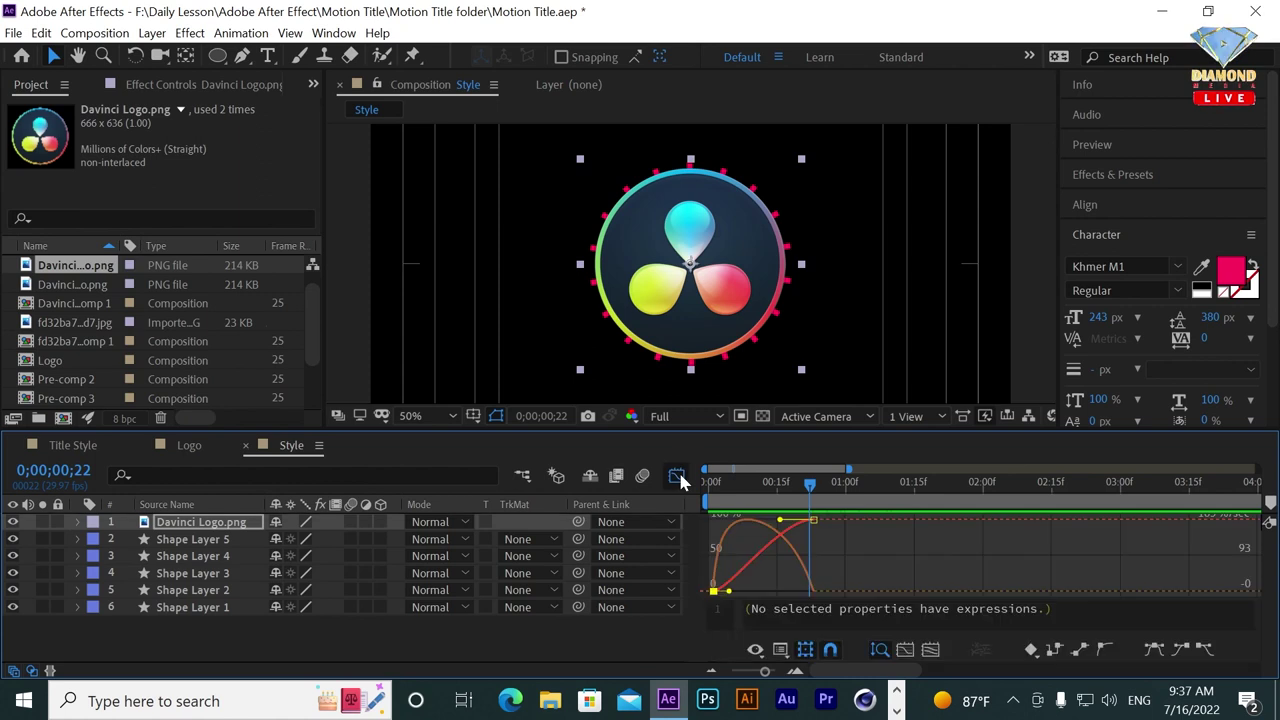
{"action": "left_click_drag", "start_coordinate": [780, 431], "coordinate": [763, 371]}
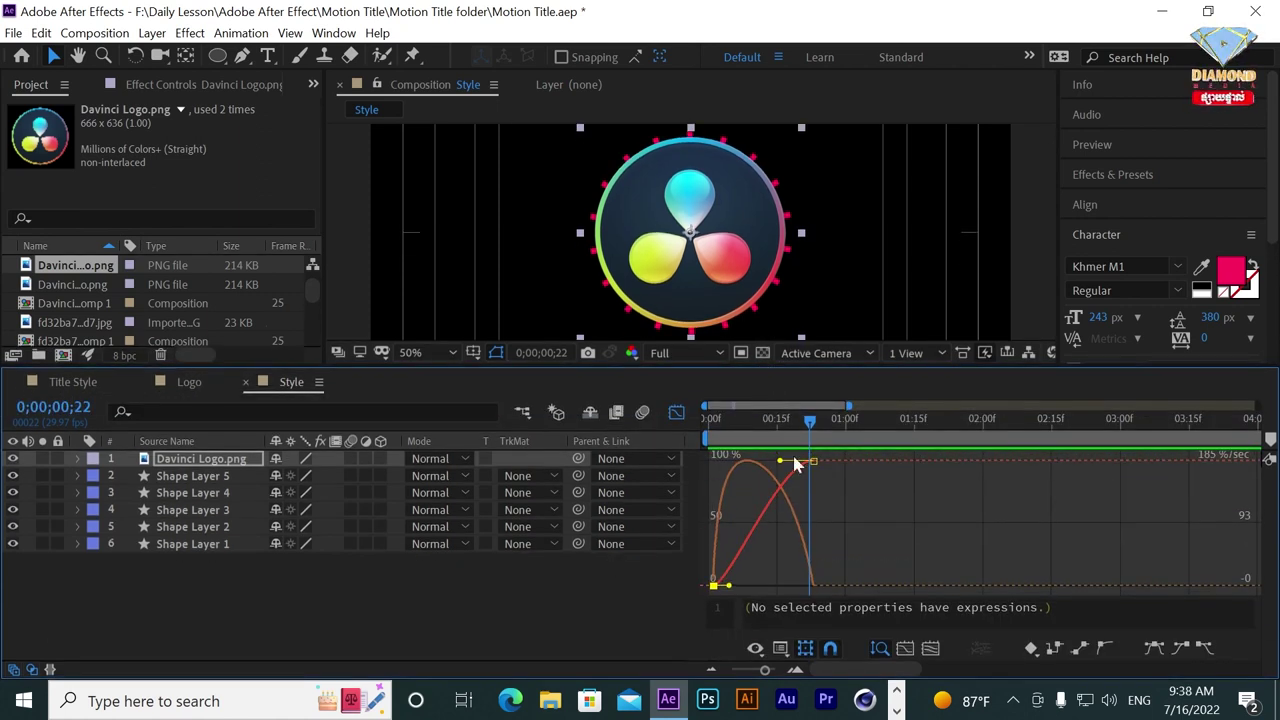
{"action": "left_click", "coordinate": [78, 458]}
{"action": "left_click", "coordinate": [170, 530]}
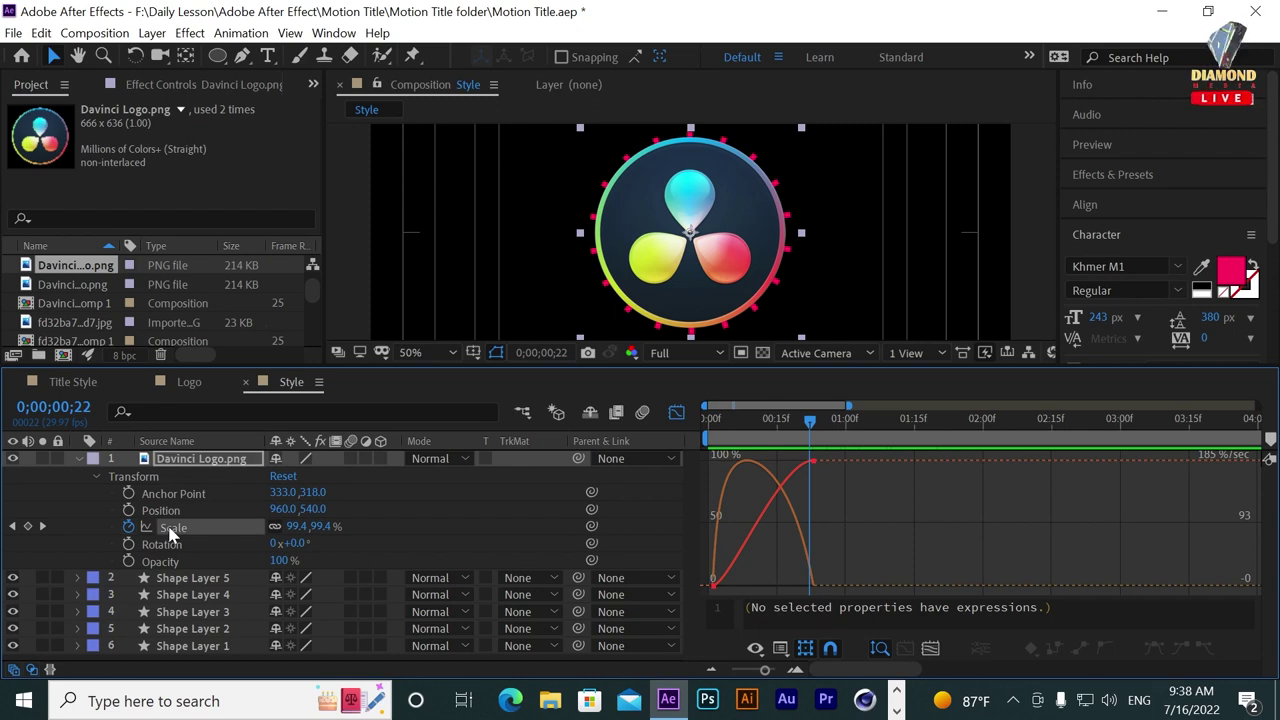
{"action": "left_click", "coordinate": [932, 650]}
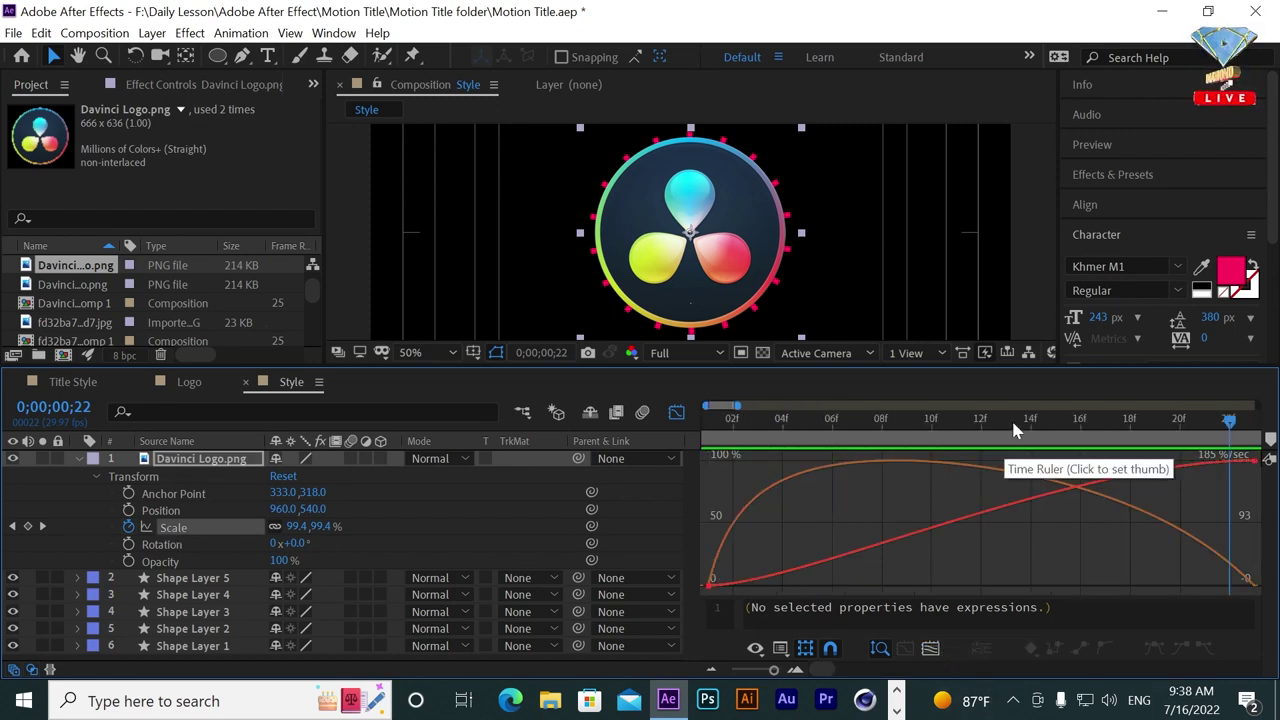
{"action": "left_click", "coordinate": [1013, 432]}
{"action": "key", "text": "minus"}
{"action": "key", "text": "minus"}
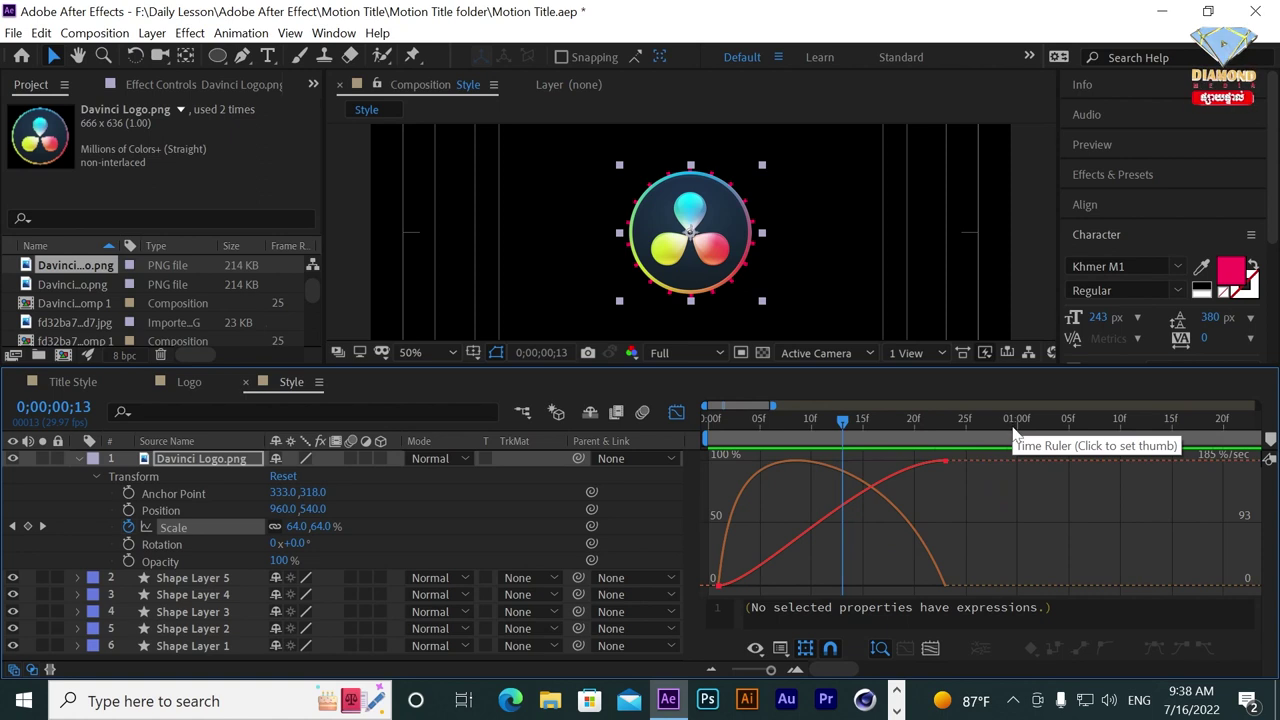
{"action": "key", "text": "minus"}
{"action": "left_click", "coordinate": [932, 650]}
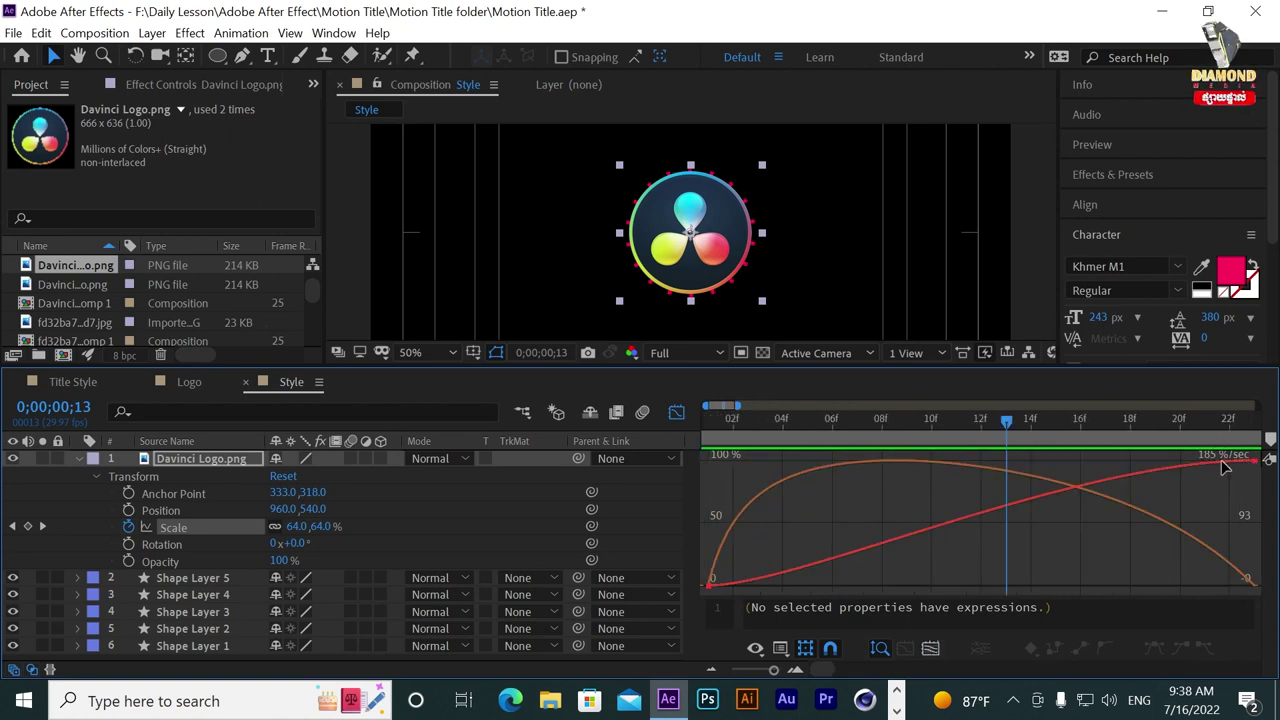
{"action": "left_click", "coordinate": [165, 512], "text": "shift"}
{"action": "left_click", "coordinate": [170, 530]}
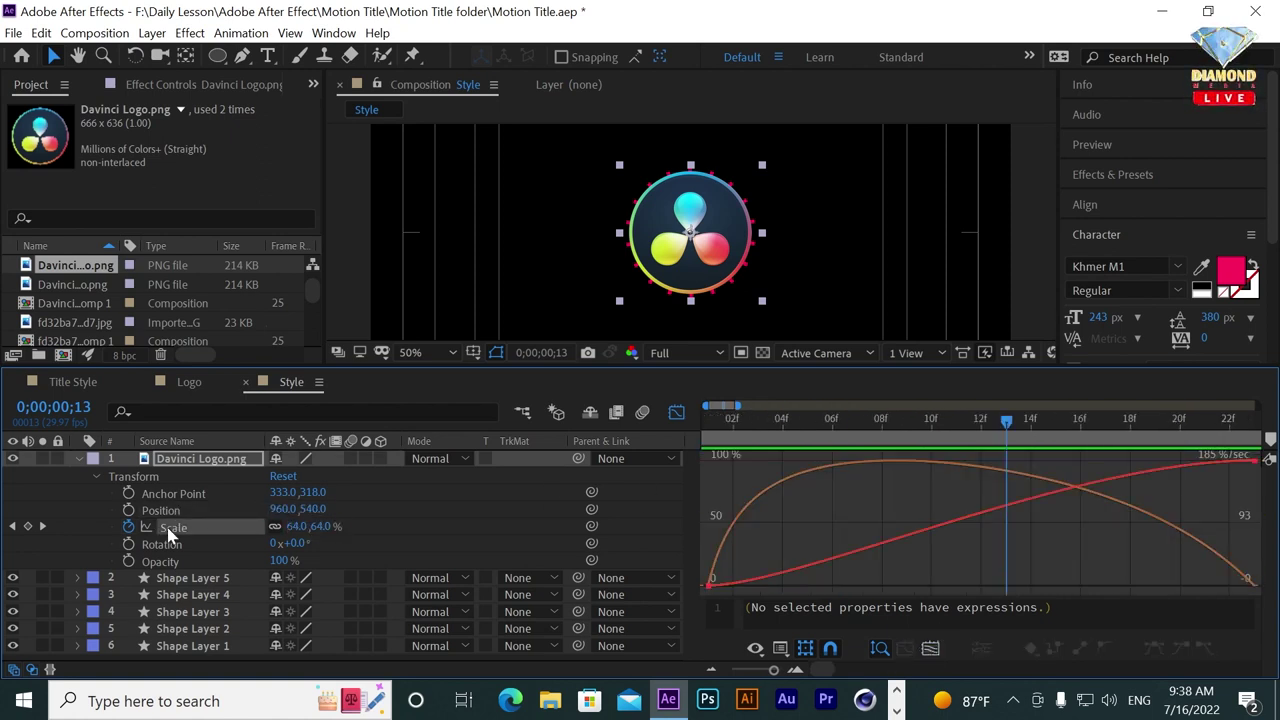
Drag the Scale keyframes' Bezier handles to create an overshoot ease, then preview.
{"action": "left_click", "coordinate": [709, 588]}
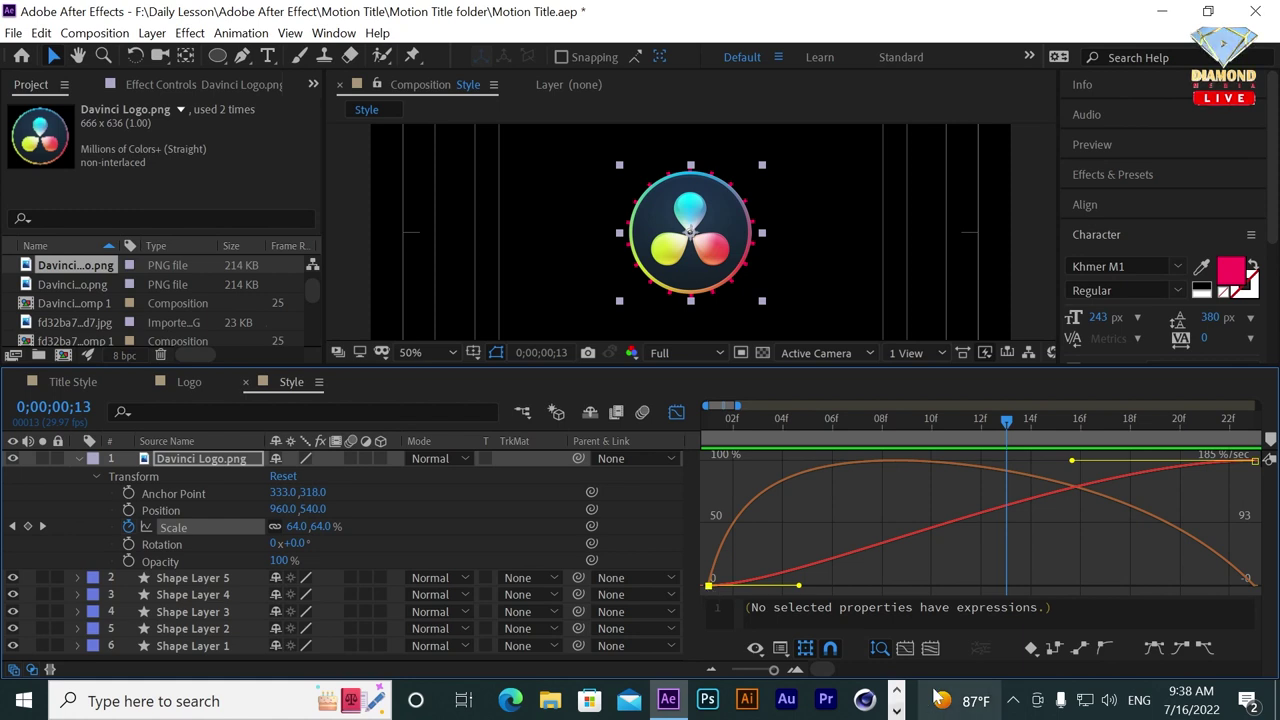
{"action": "key", "text": "minus"}
{"action": "key", "text": "minus"}
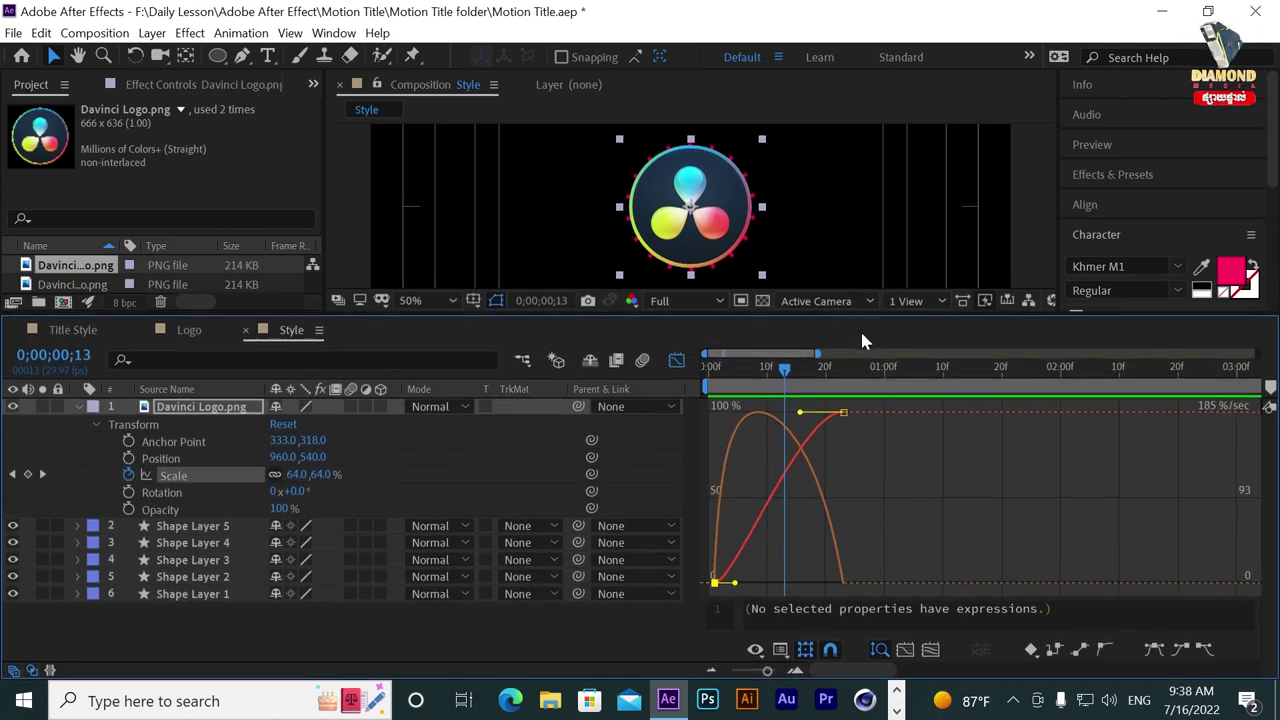
{"action": "left_click_drag", "start_coordinate": [870, 366], "coordinate": [860, 333]}
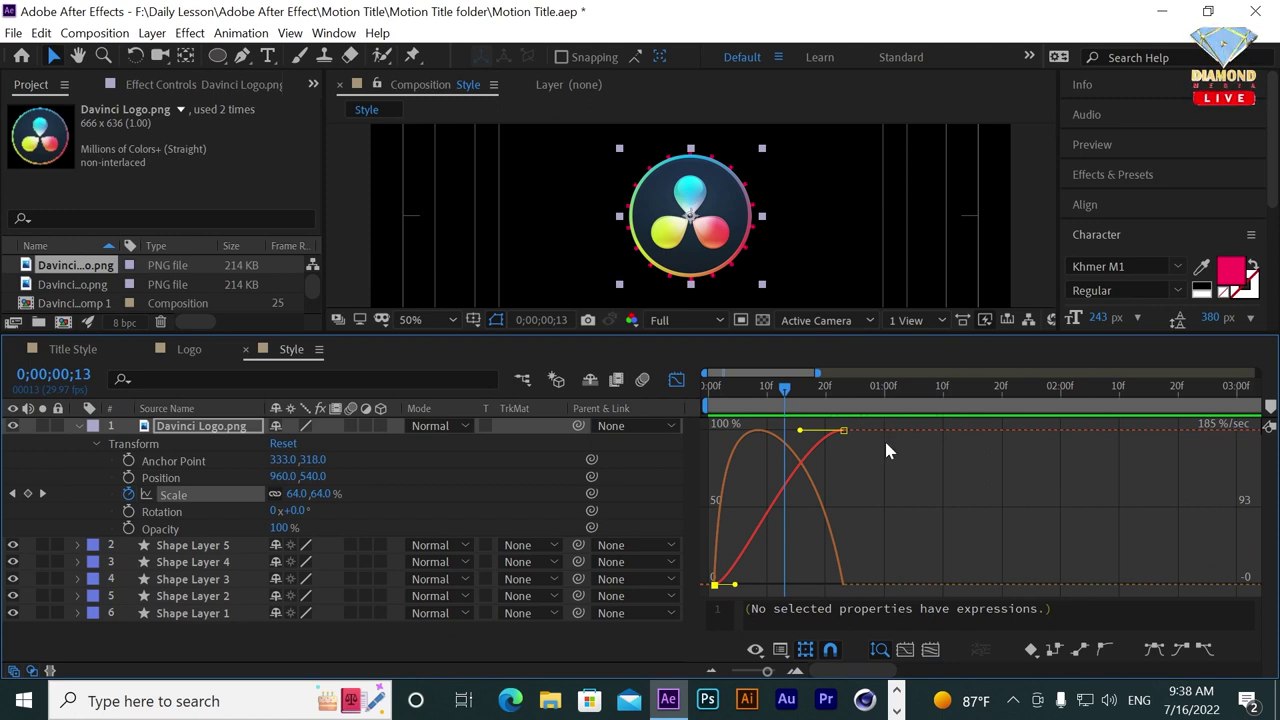
{"action": "mouse_move", "coordinate": [797, 430]}
{"action": "left_mouse_down"}
{"action": "mouse_move", "coordinate": [776, 430]}
{"action": "mouse_move", "coordinate": [852, 396]}
{"action": "mouse_move", "coordinate": [843, 408]}
{"action": "left_mouse_up"}
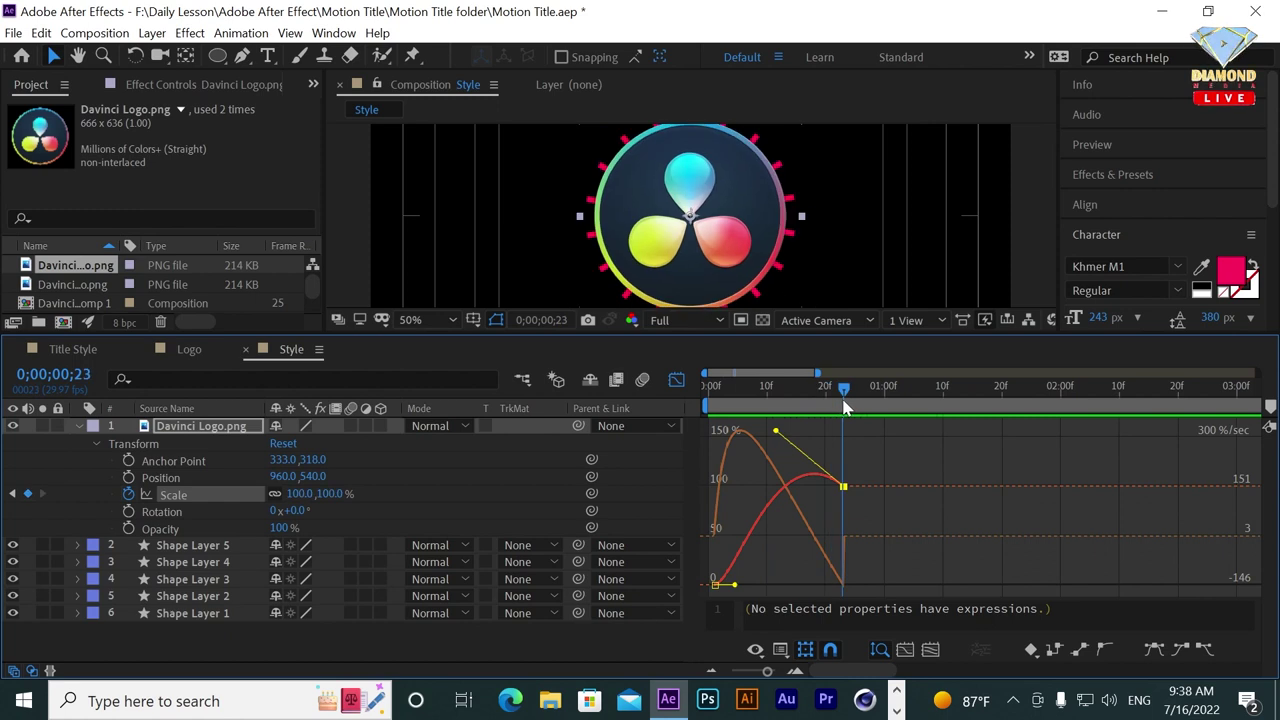
{"action": "left_click_drag", "start_coordinate": [776, 431], "coordinate": [757, 428]}
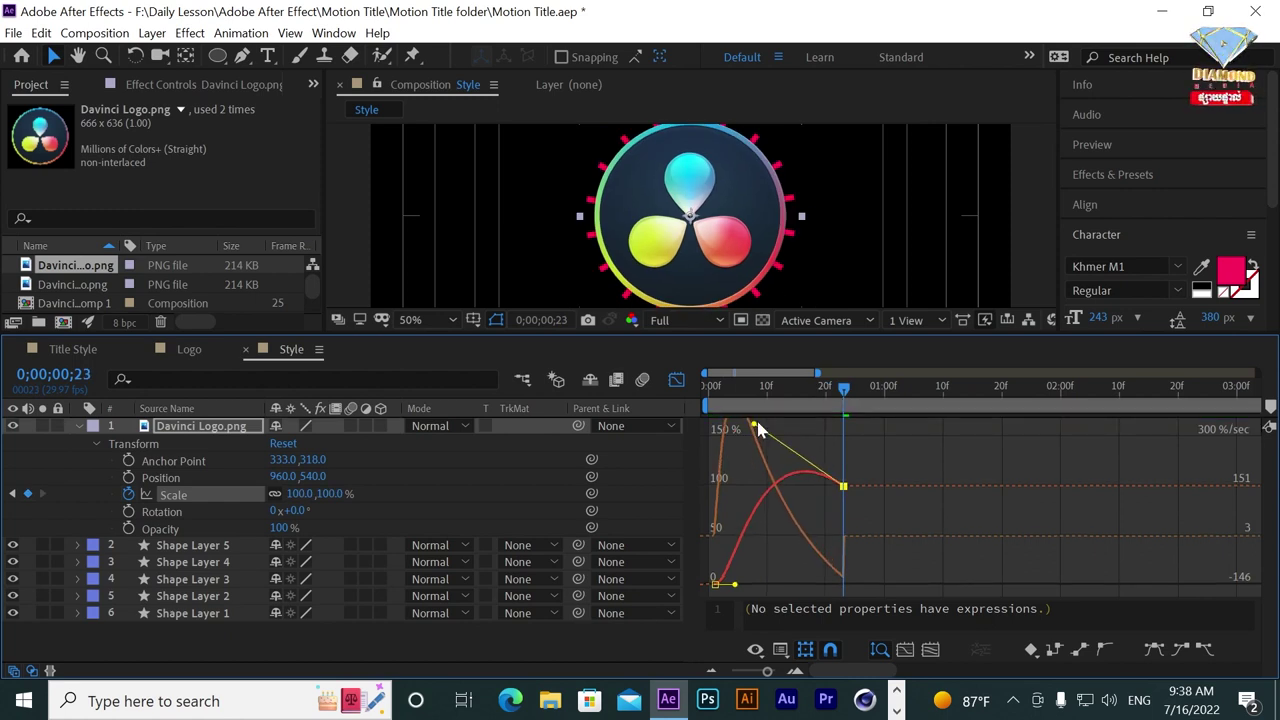
{"action": "left_click_drag", "start_coordinate": [735, 587], "coordinate": [807, 550]}
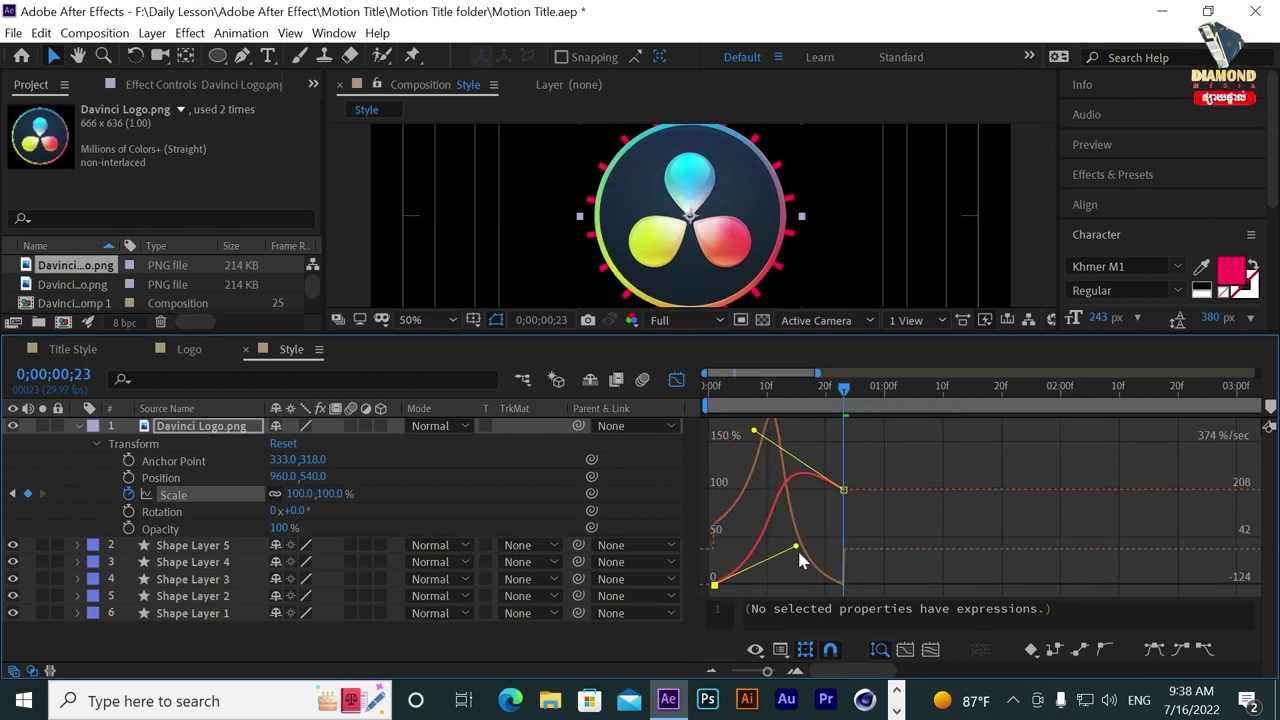
{"action": "left_click_drag", "start_coordinate": [843, 388], "coordinate": [691, 399]}
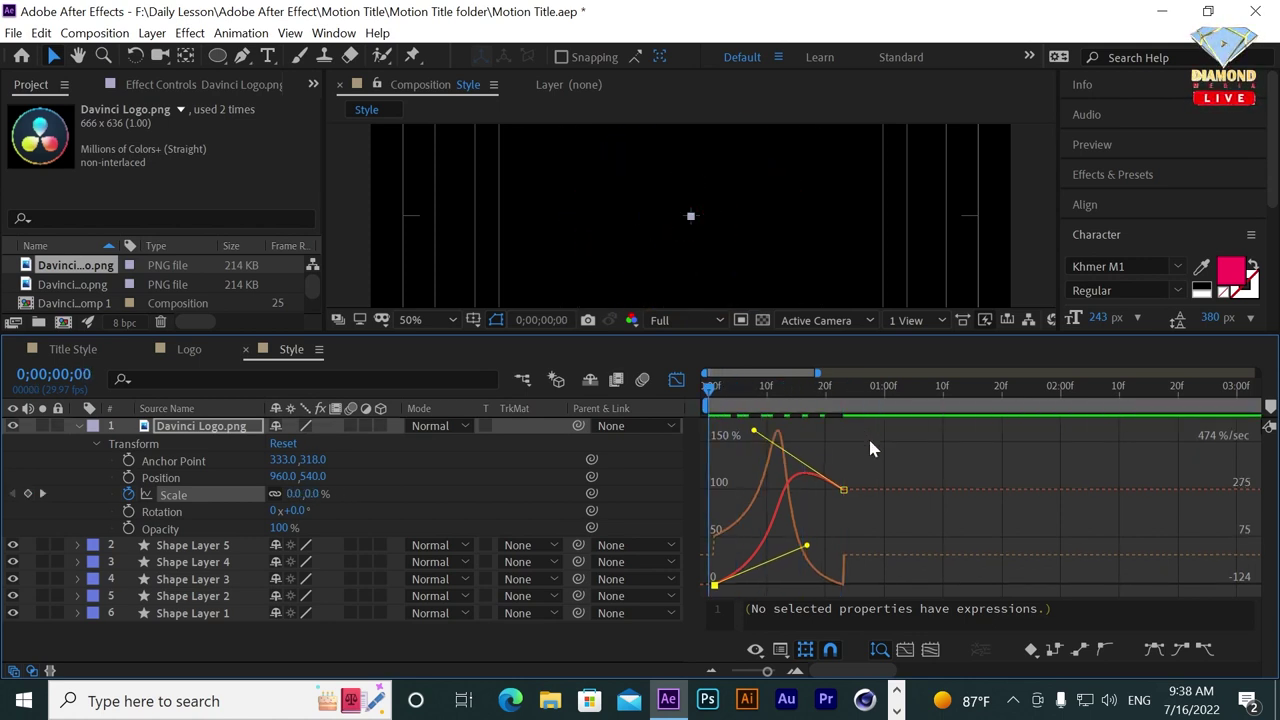
{"action": "key", "text": "space"}
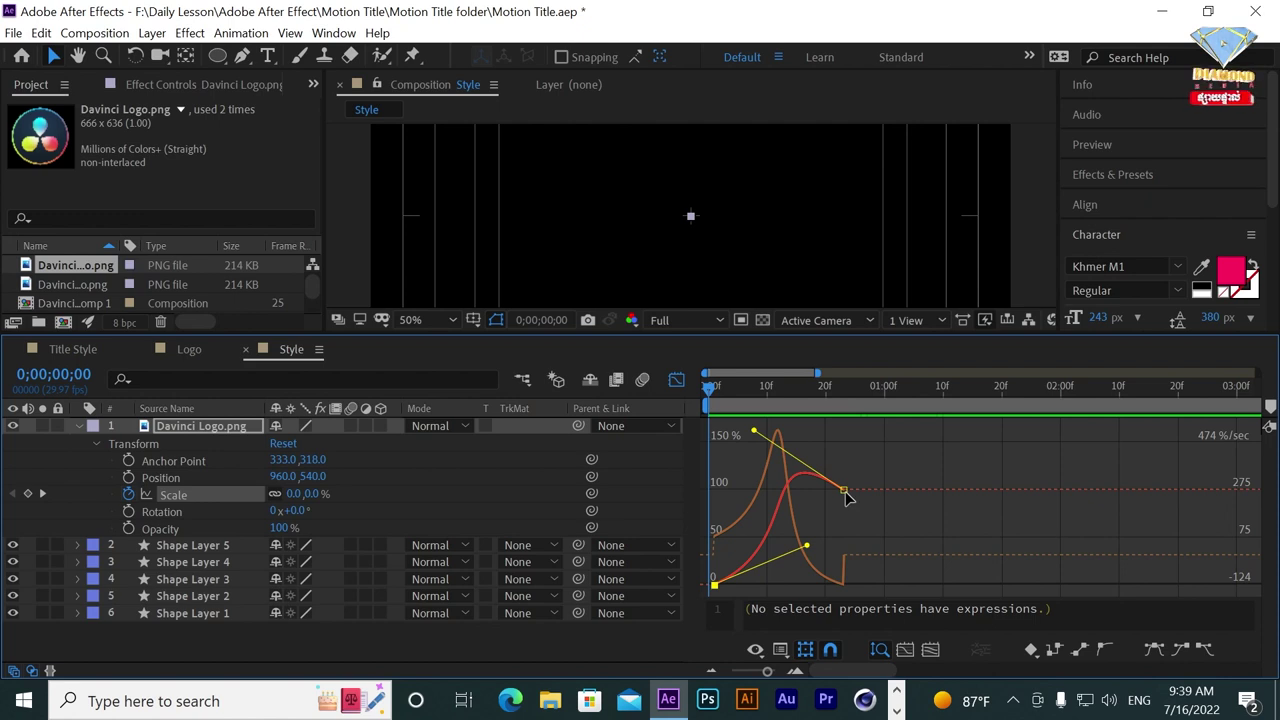
Move the final Scale keyframe to one second, refine both eases, and preview.
{"action": "left_click_drag", "start_coordinate": [845, 491], "coordinate": [885, 498]}
{"action": "left_click_drag", "start_coordinate": [836, 541], "coordinate": [848, 561]}
{"action": "left_click_drag", "start_coordinate": [765, 433], "coordinate": [806, 411]}
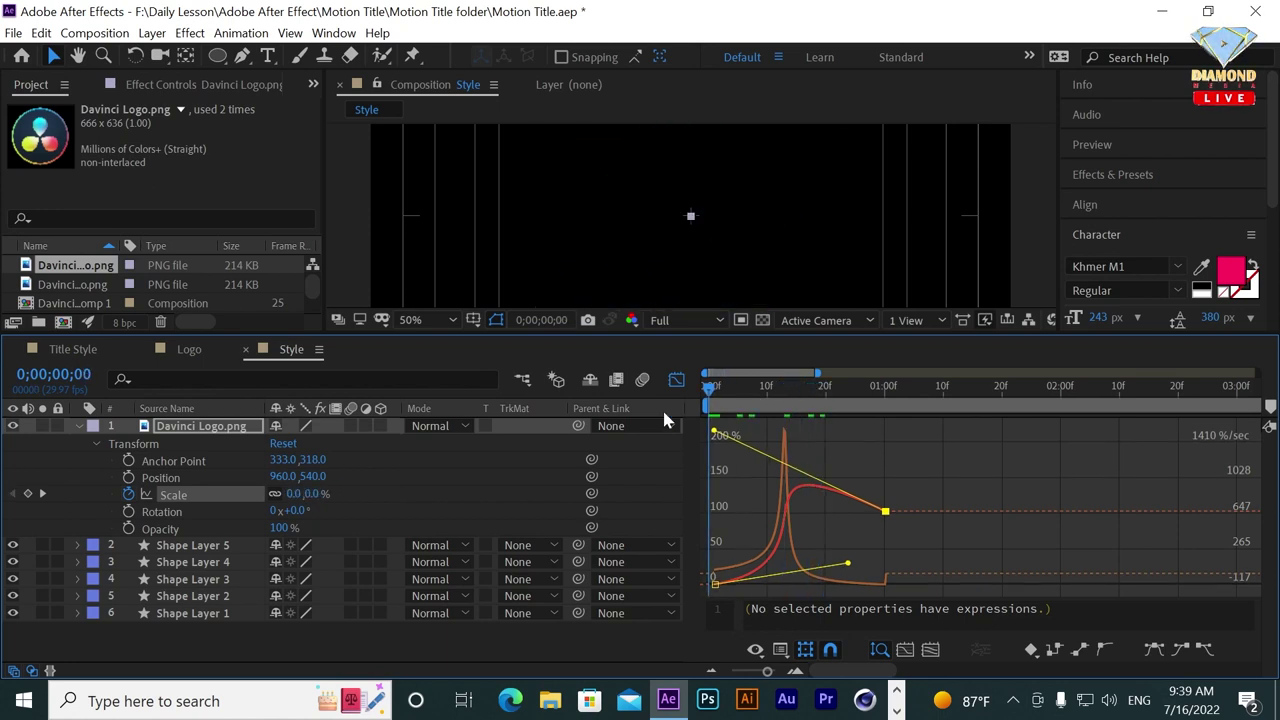
{"action": "key", "text": "space"}
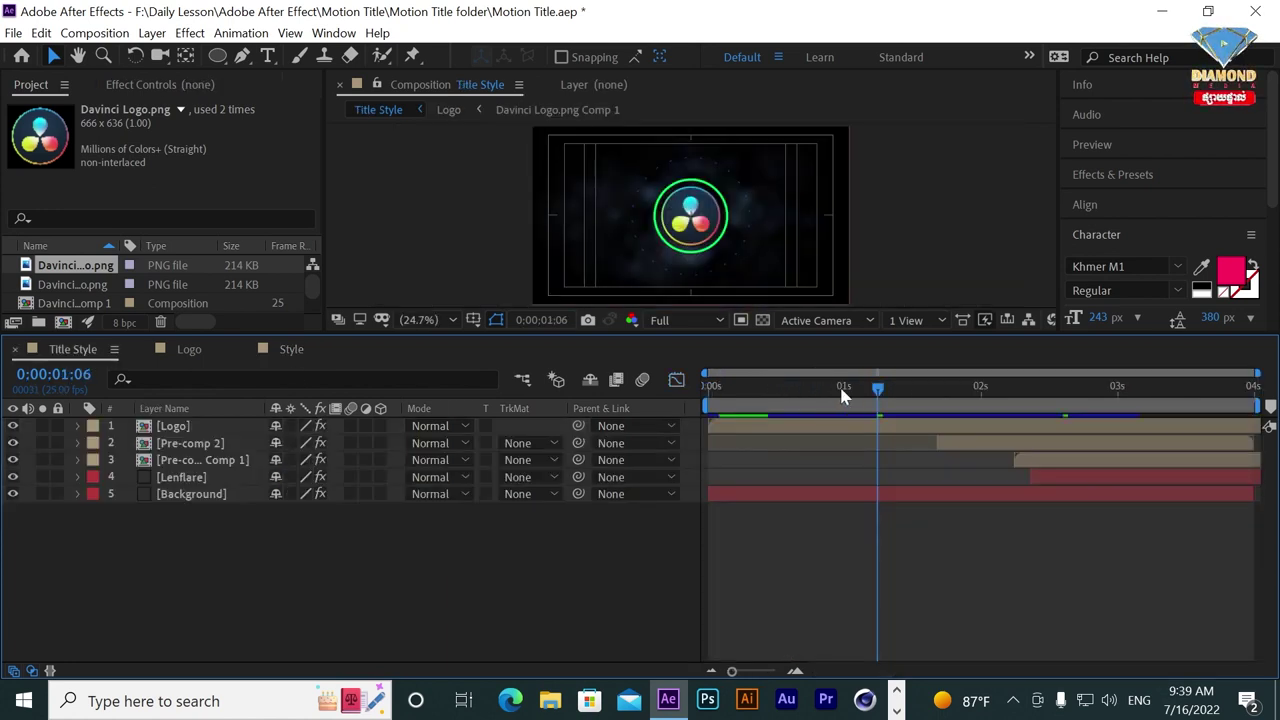
{"action": "key", "text": "space"}
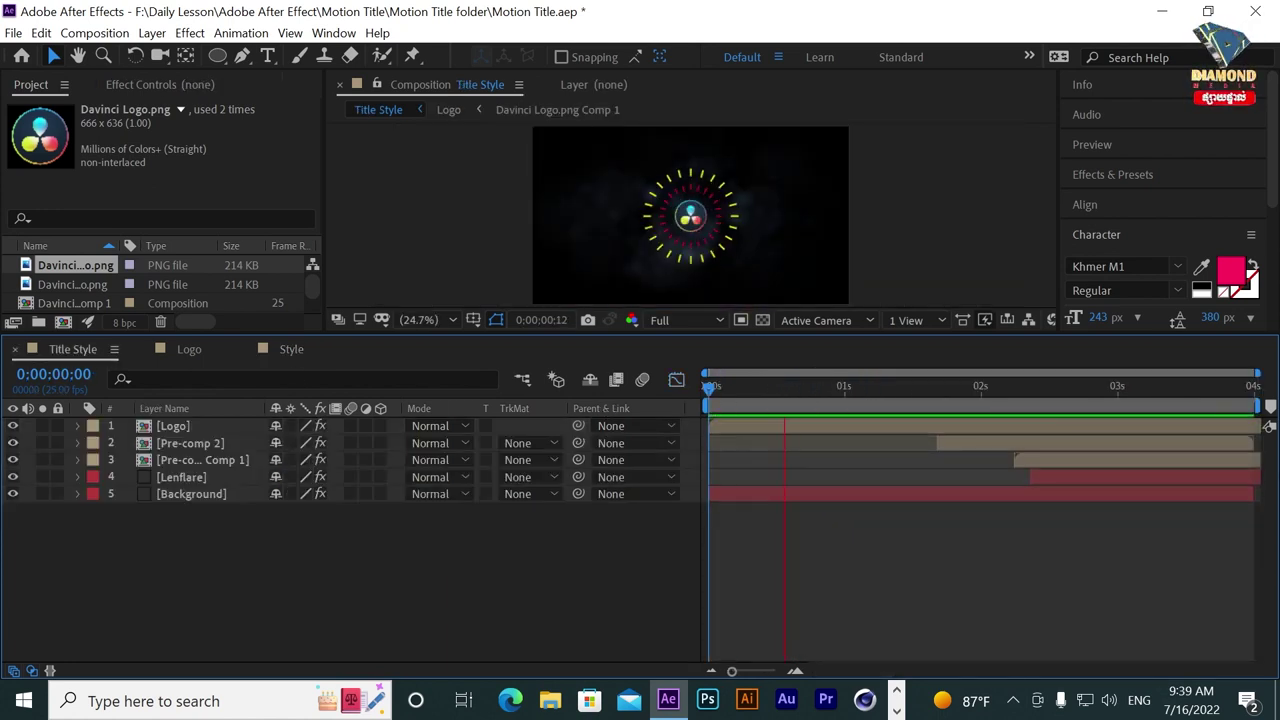
Return to the Style composition, fit it in the viewer, and preview the logo pop from the start.
{"action": "left_click", "coordinate": [291, 349]}
{"action": "left_click", "coordinate": [786, 397]}
{"action": "left_click_drag", "start_coordinate": [788, 402], "coordinate": [790, 400]}
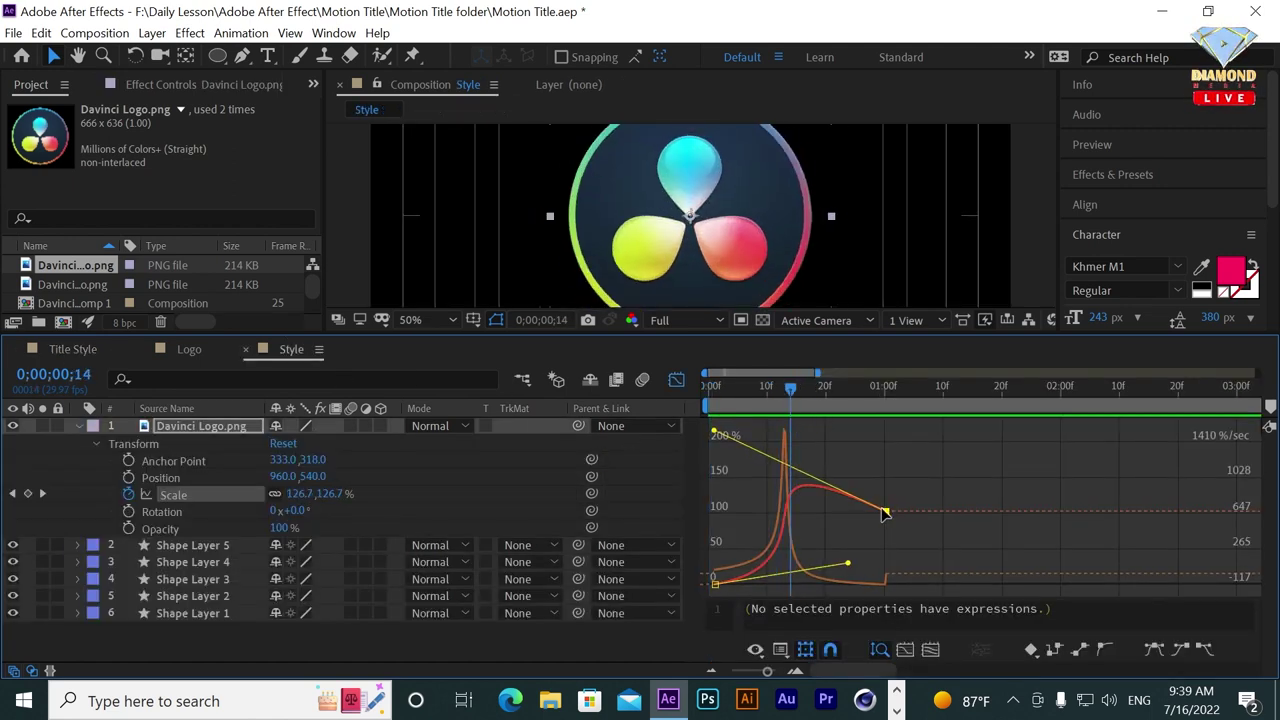
{"action": "key", "text": "minus"}
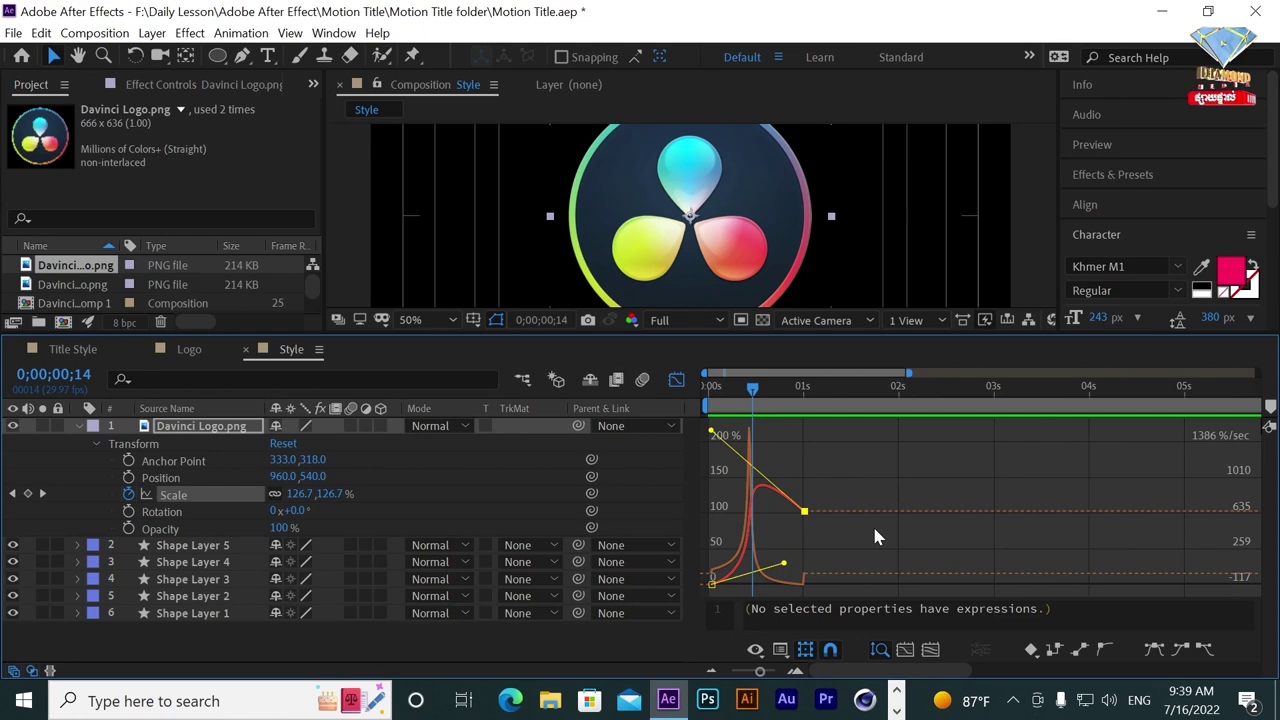
{"action": "left_click_drag", "start_coordinate": [803, 334], "coordinate": [791, 470]}
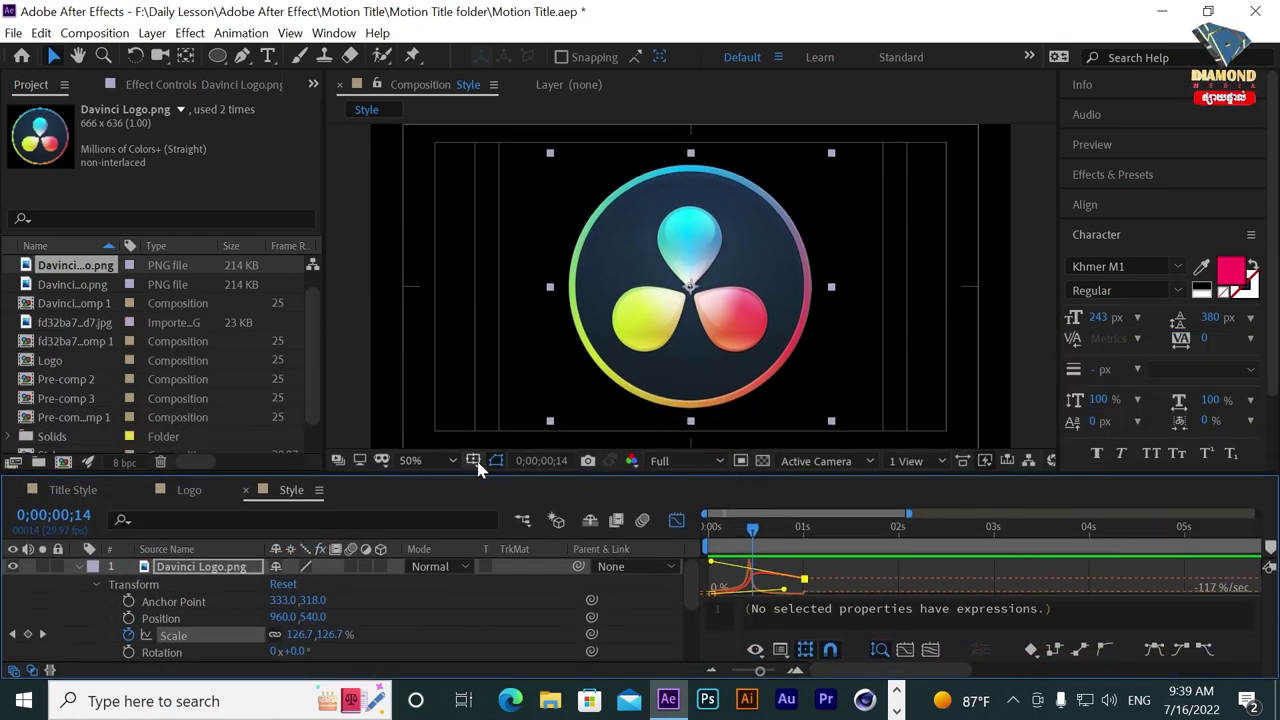
{"action": "left_click", "coordinate": [430, 460]}
{"action": "left_click", "coordinate": [435, 130]}
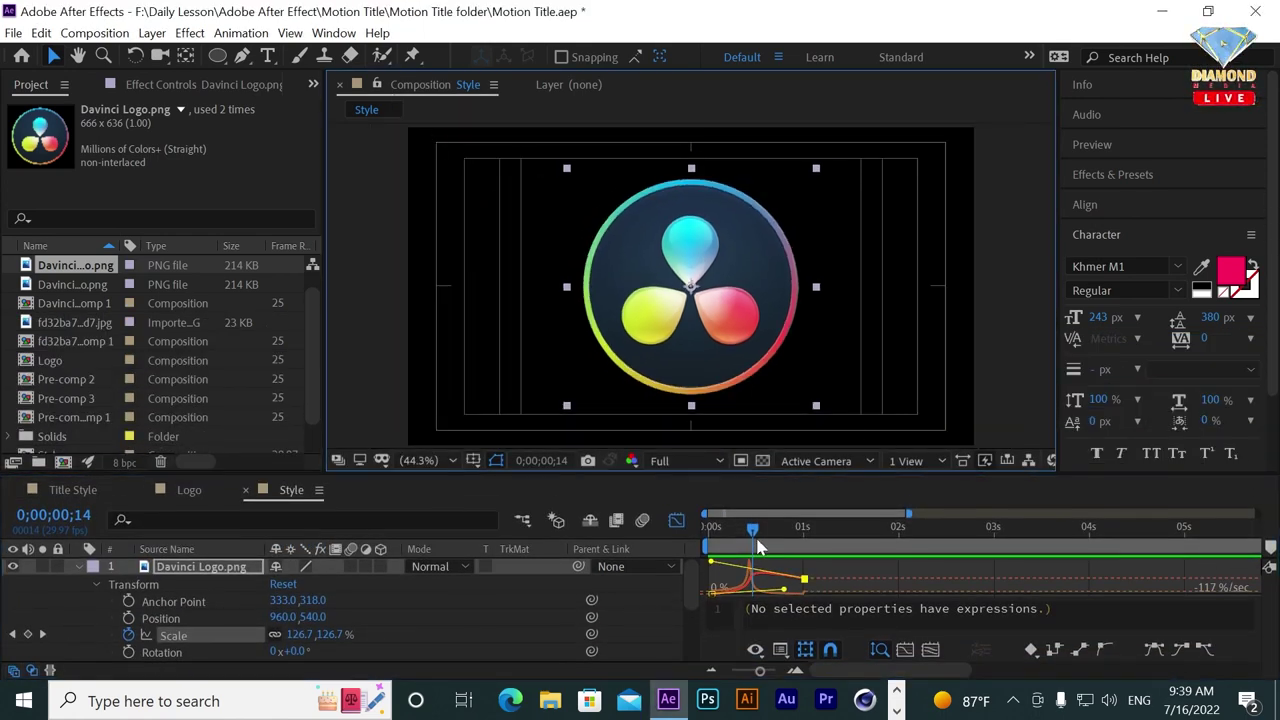
{"action": "left_click_drag", "start_coordinate": [758, 546], "coordinate": [650, 542]}
{"action": "key", "text": "space"}
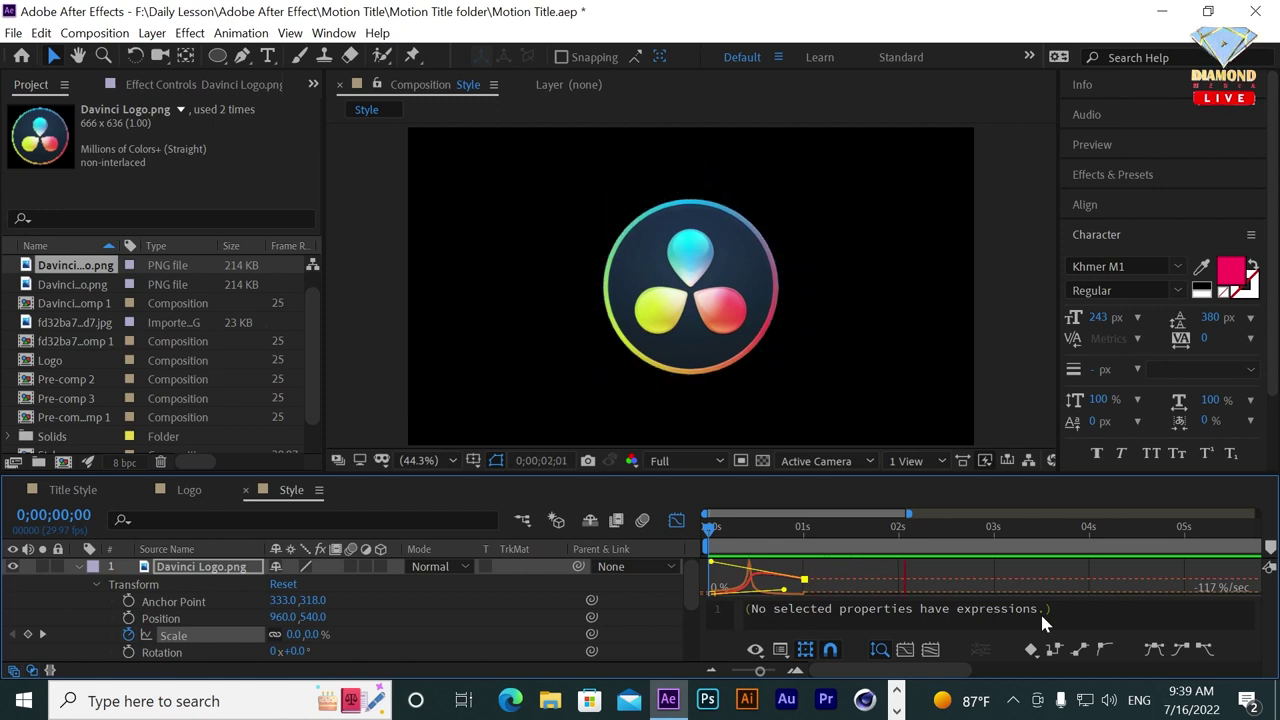
{"action": "key", "text": "apostrophe"}
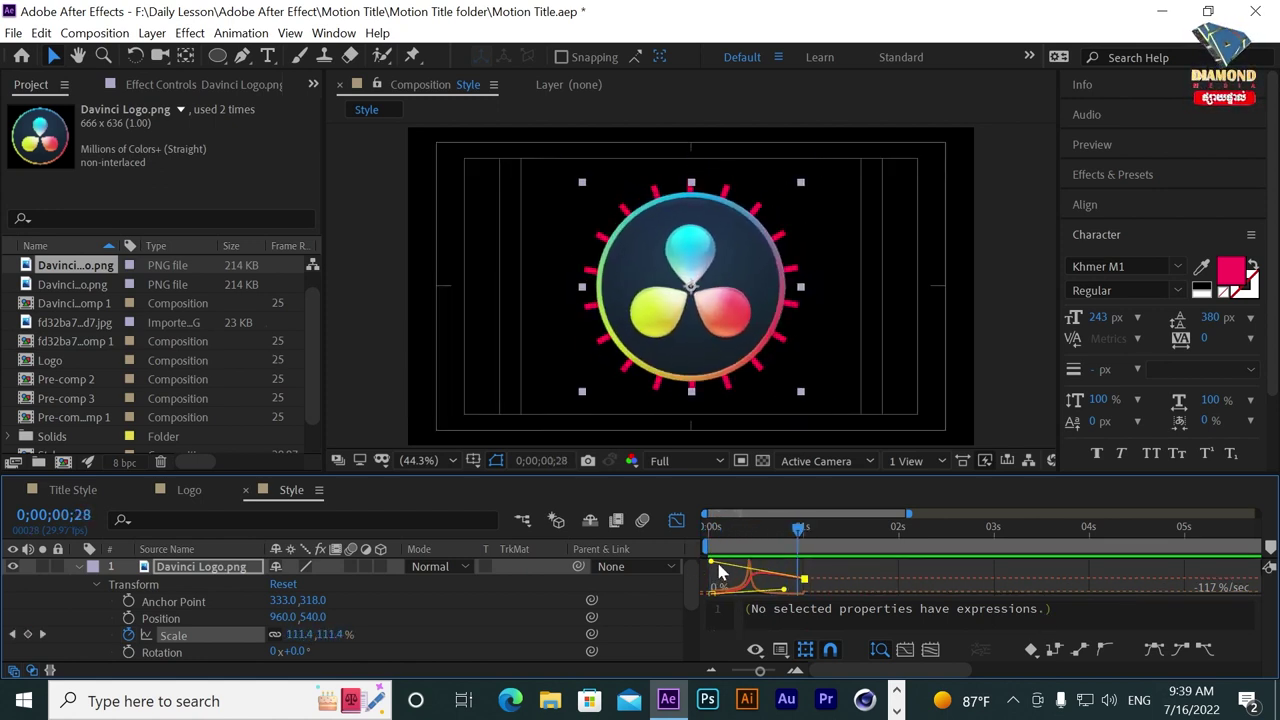
Drag the Scale Bezier handles in the Graph Editor to push the overshoot higher, then preview it.
{"action": "left_click_drag", "start_coordinate": [767, 474], "coordinate": [767, 396]}
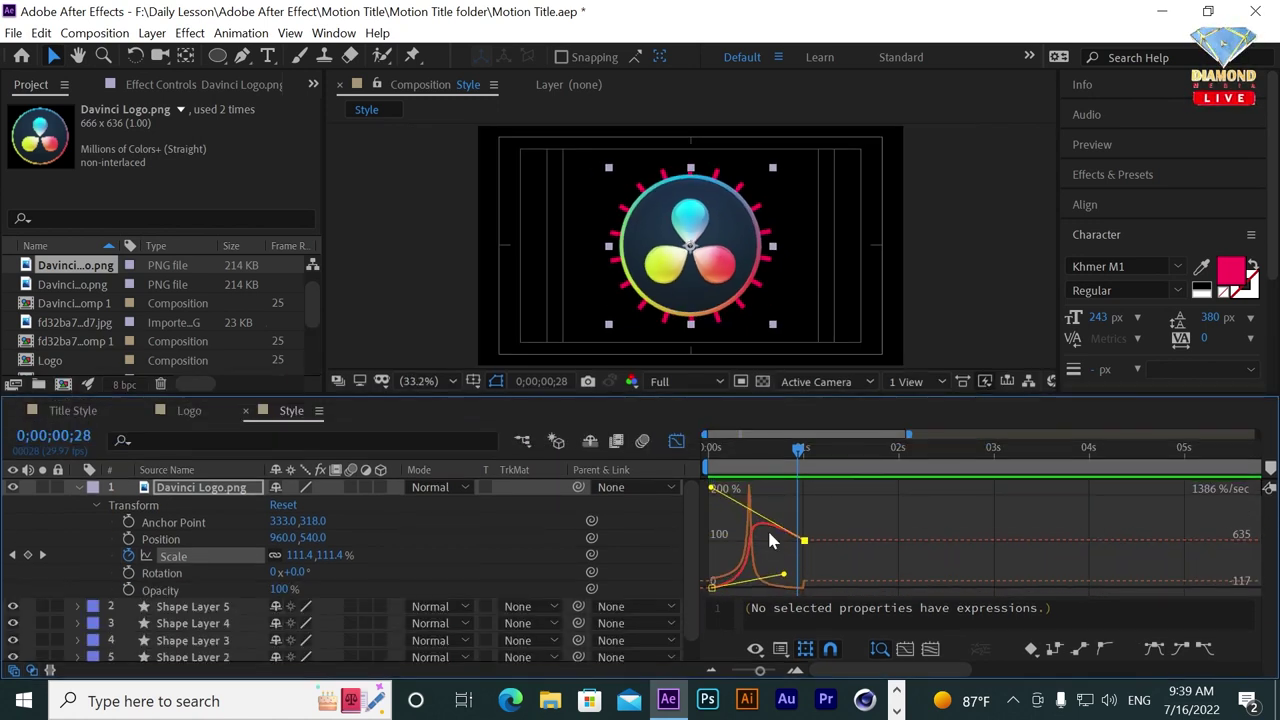
{"action": "left_click_drag", "start_coordinate": [712, 490], "coordinate": [750, 492]}
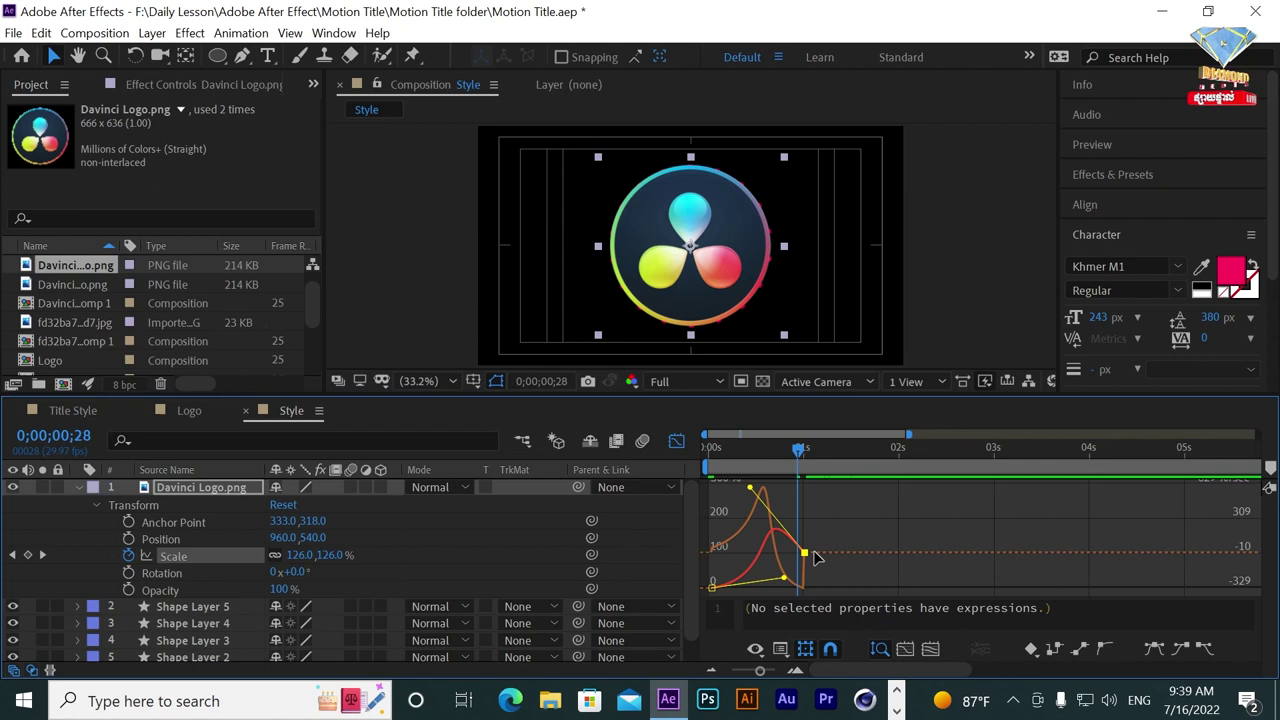
{"action": "left_click_drag", "start_coordinate": [804, 553], "coordinate": [836, 558]}
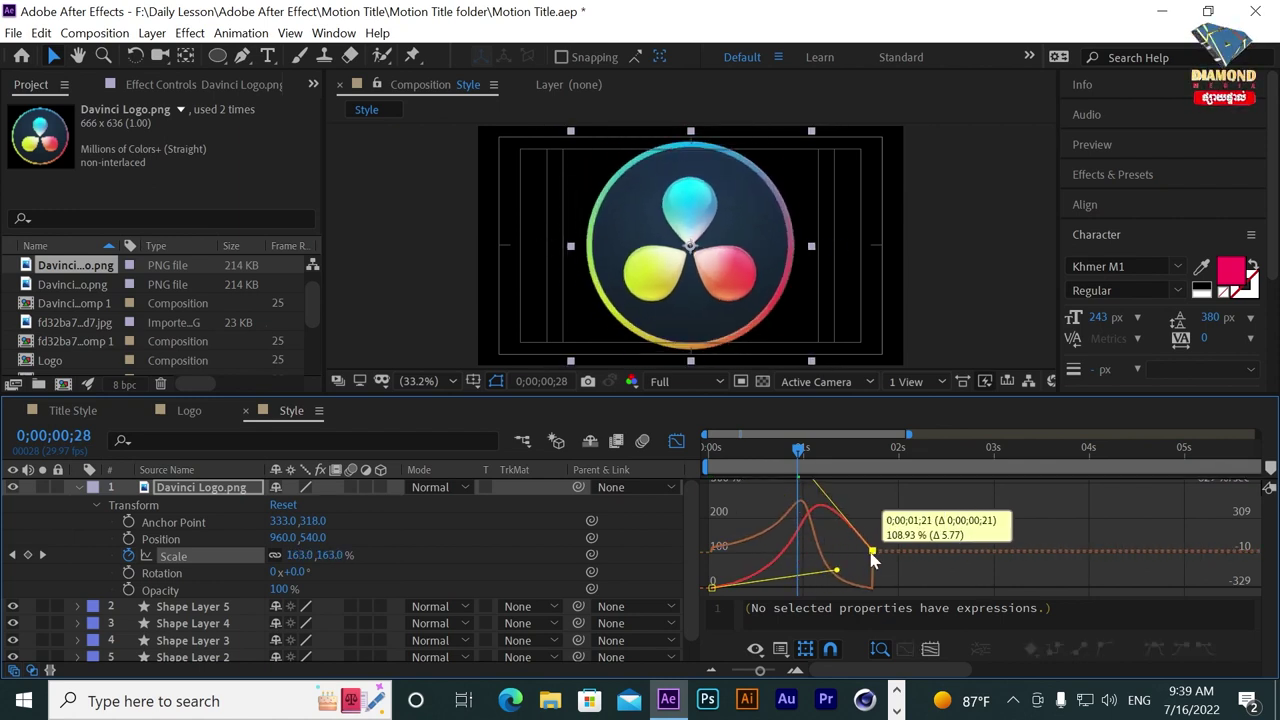
{"action": "left_click_drag", "start_coordinate": [799, 455], "coordinate": [628, 477]}
{"action": "key", "text": "space"}
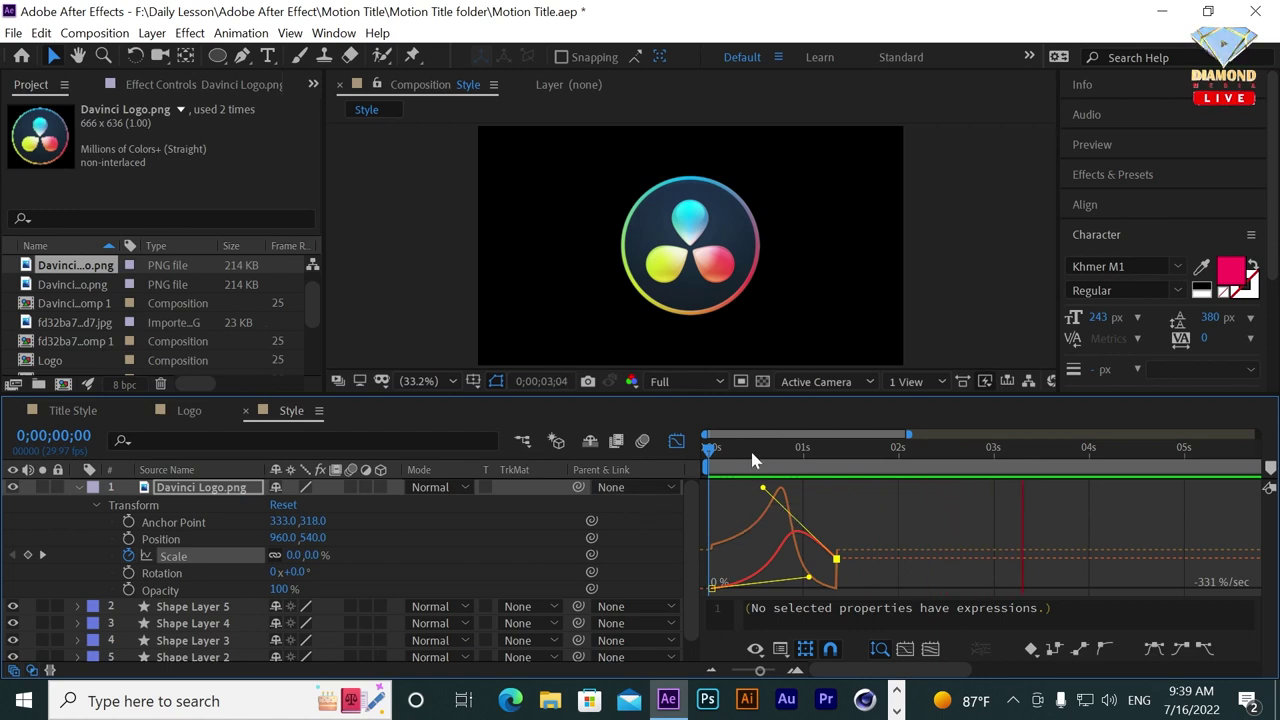
{"action": "left_click", "coordinate": [676, 442]}
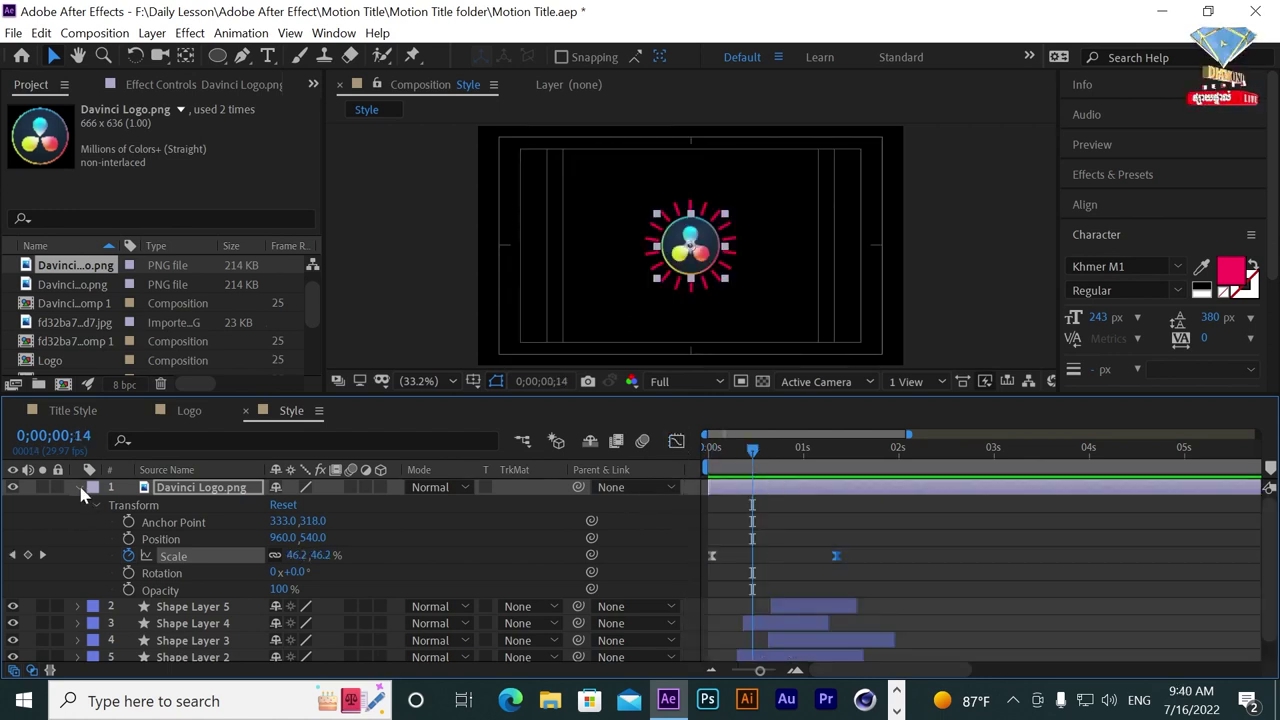
Hide the logo layer and preview the rays' animation on their own from the first frame.
{"action": "left_click", "coordinate": [78, 488]}
{"action": "key", "text": "space"}
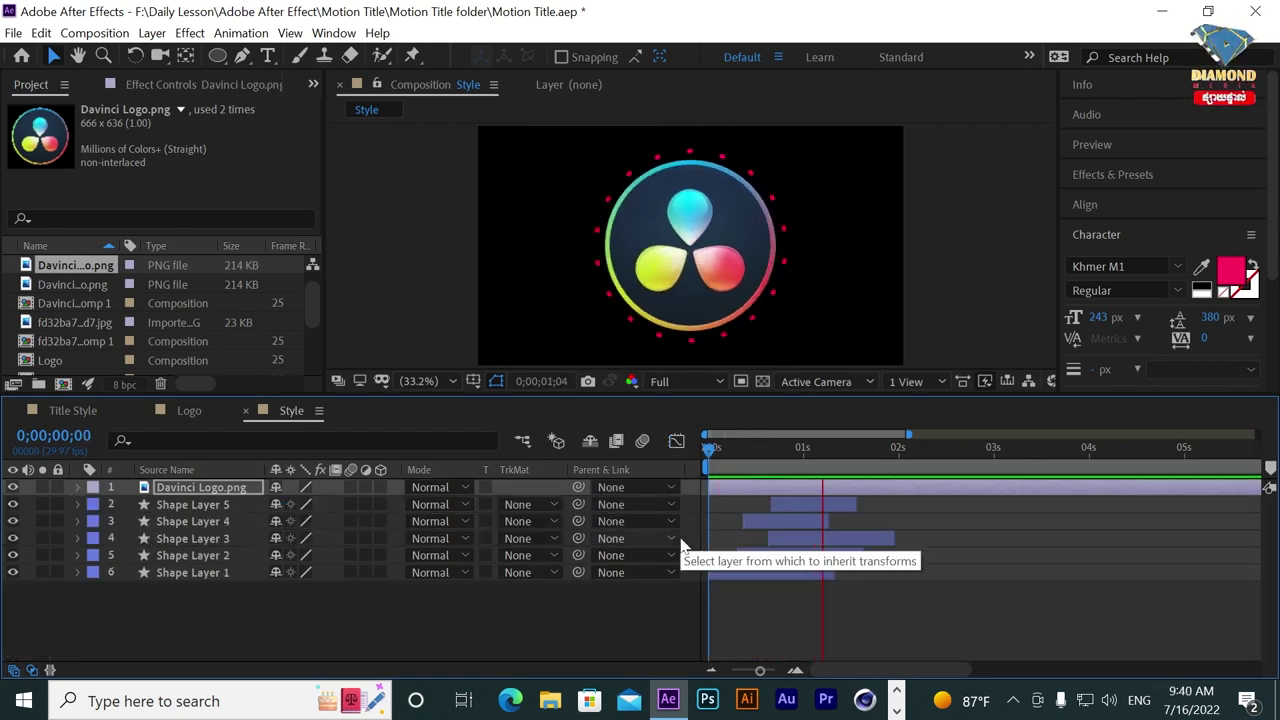
{"action": "key", "text": "apostrophe"}
{"action": "mouse_move", "coordinate": [757, 455]}
{"action": "left_mouse_down"}
{"action": "mouse_move", "coordinate": [716, 470]}
{"action": "mouse_move", "coordinate": [811, 465]}
{"action": "left_mouse_up"}
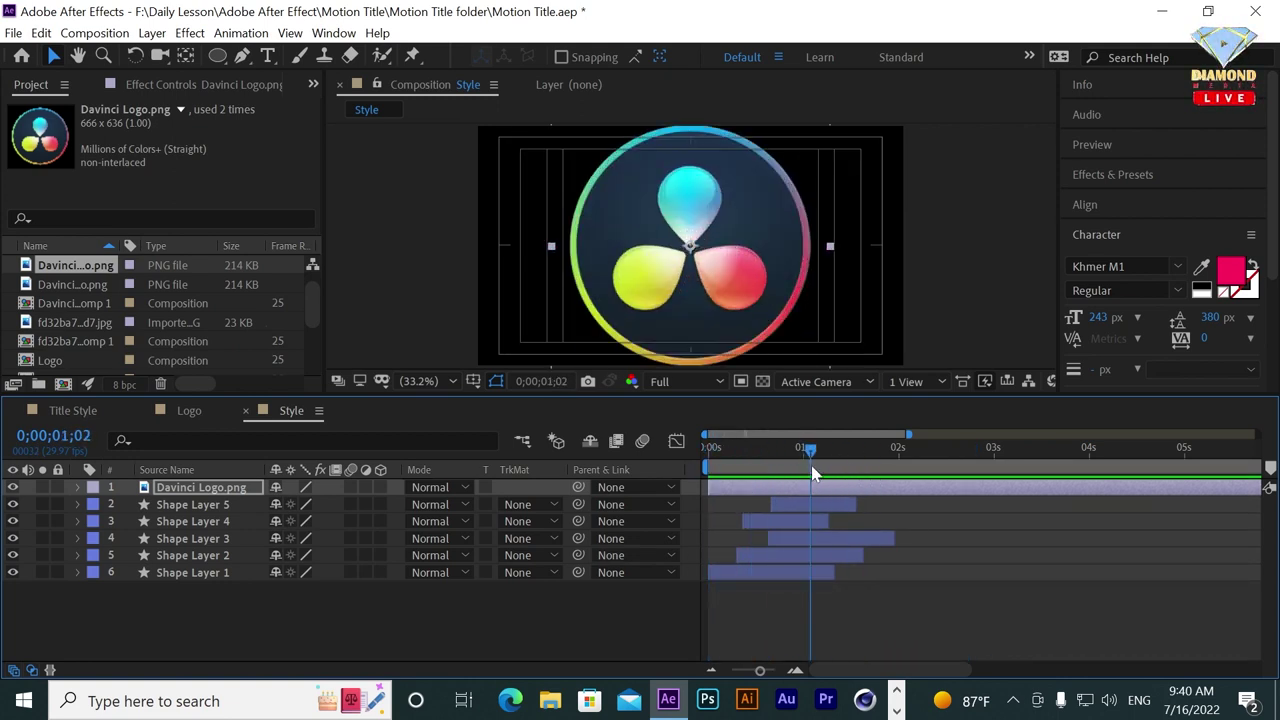
{"action": "left_click", "coordinate": [13, 487]}
{"action": "left_click_drag", "start_coordinate": [710, 455], "coordinate": [875, 477]}
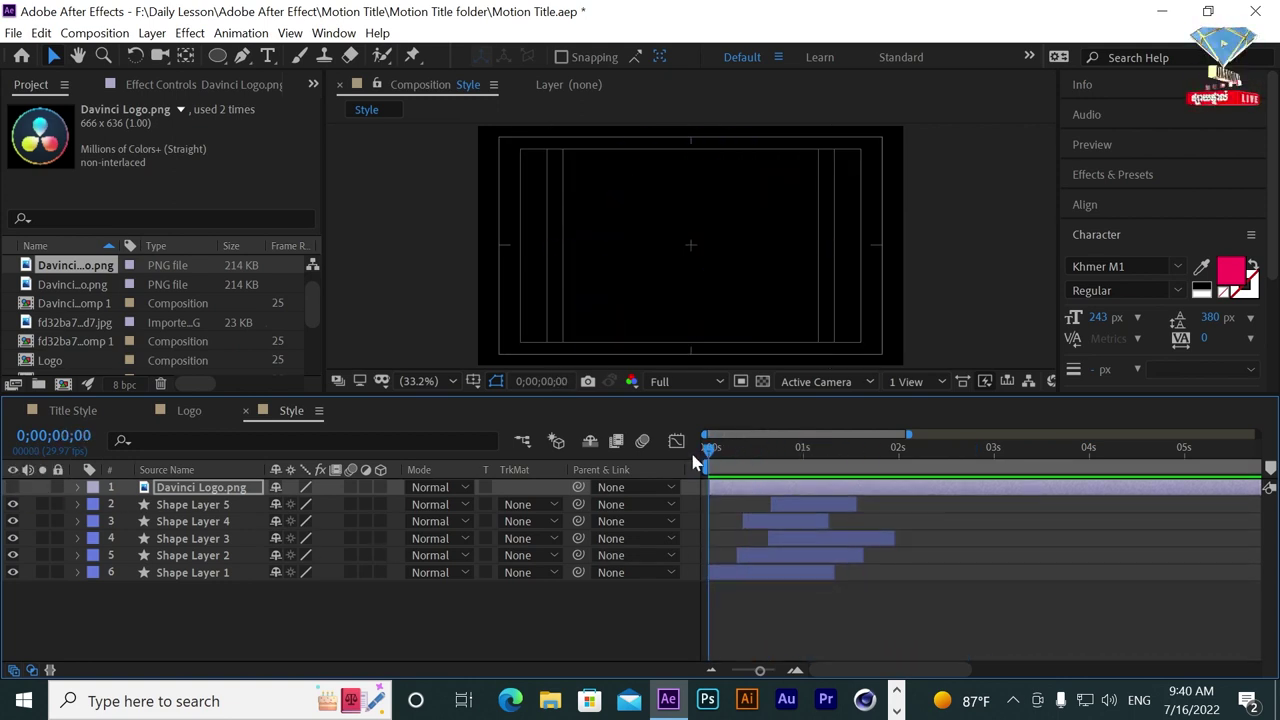
{"action": "key", "text": "Home"}
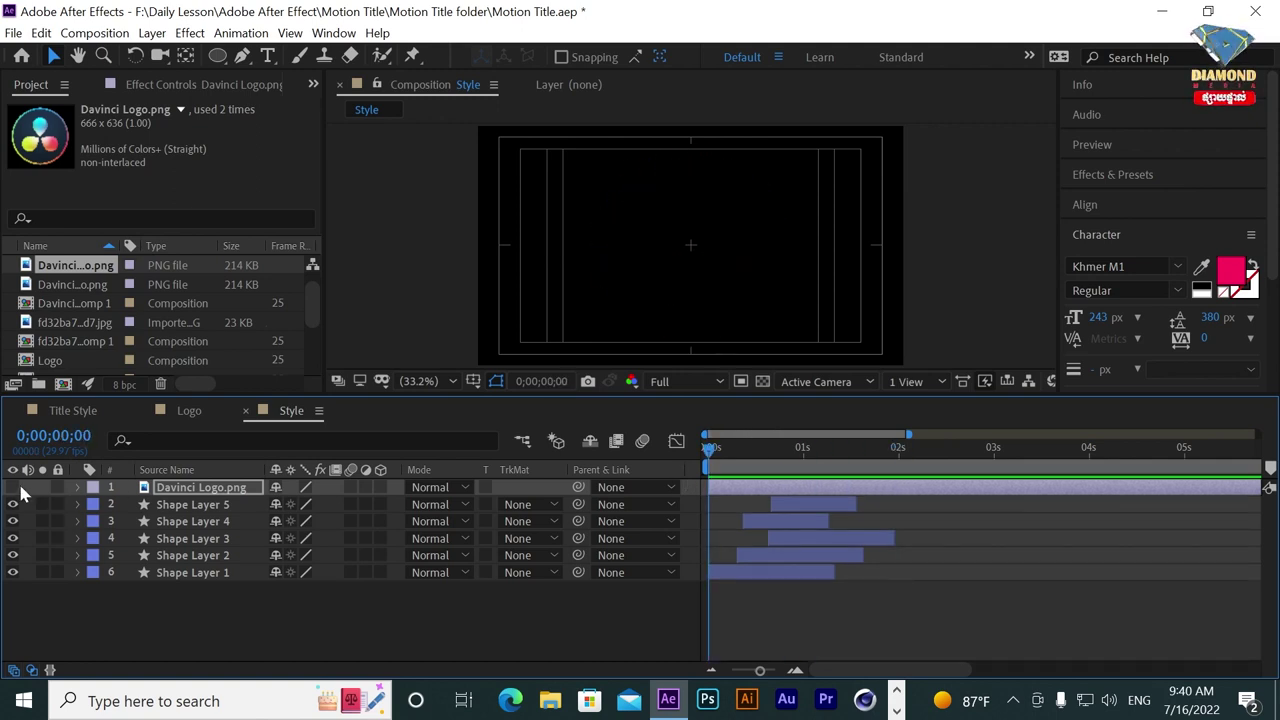
{"action": "key", "text": "space"}
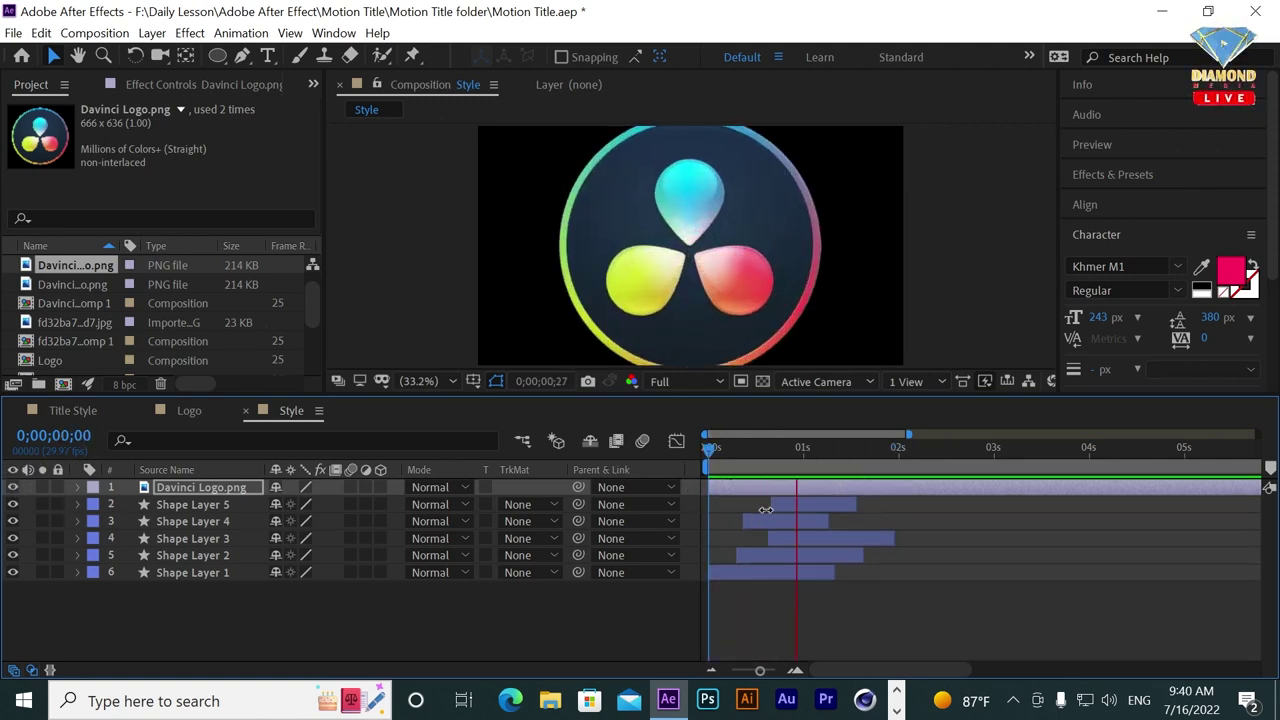
{"action": "mouse_move", "coordinate": [758, 455]}
{"action": "left_mouse_down"}
{"action": "mouse_move", "coordinate": [745, 490]}
{"action": "mouse_move", "coordinate": [788, 490]}
{"action": "left_mouse_up"}
Lower the Scale overshoot peak to about 200% and move the last keyframe earlier, previewing each change.
{"action": "left_click", "coordinate": [676, 441]}
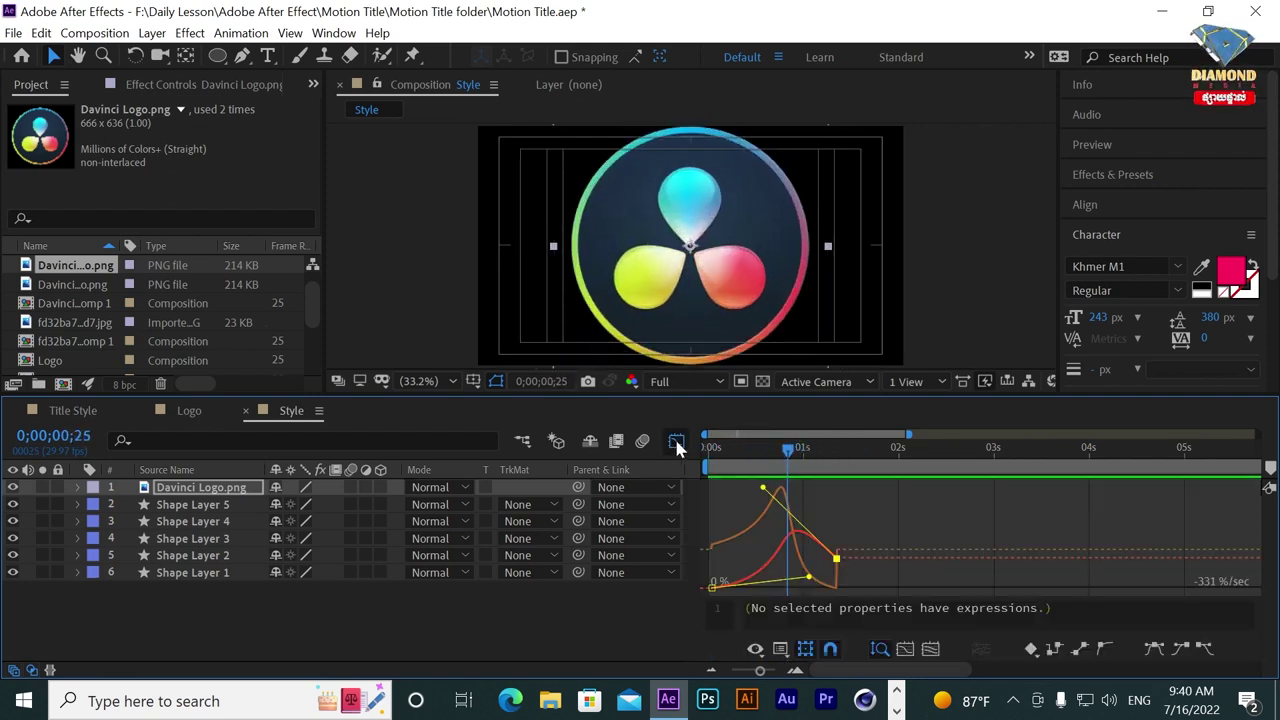
{"action": "left_click_drag", "start_coordinate": [763, 488], "coordinate": [787, 528]}
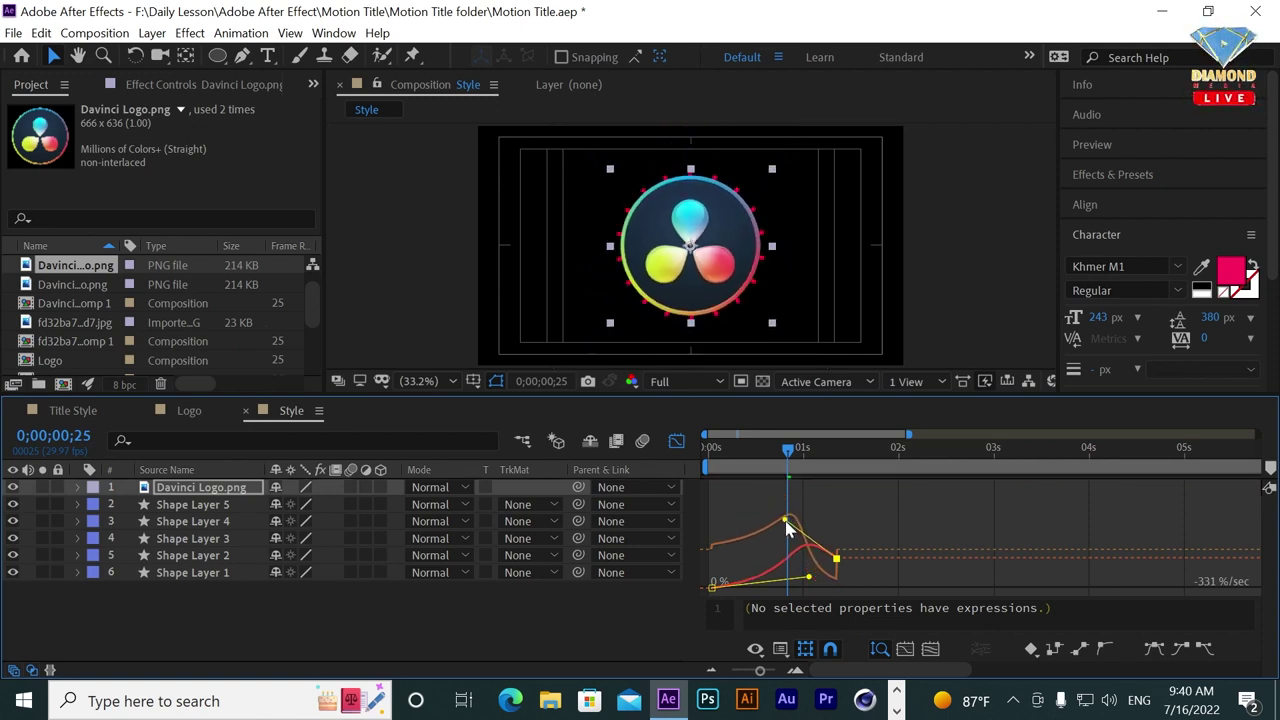
{"action": "key", "text": "space"}
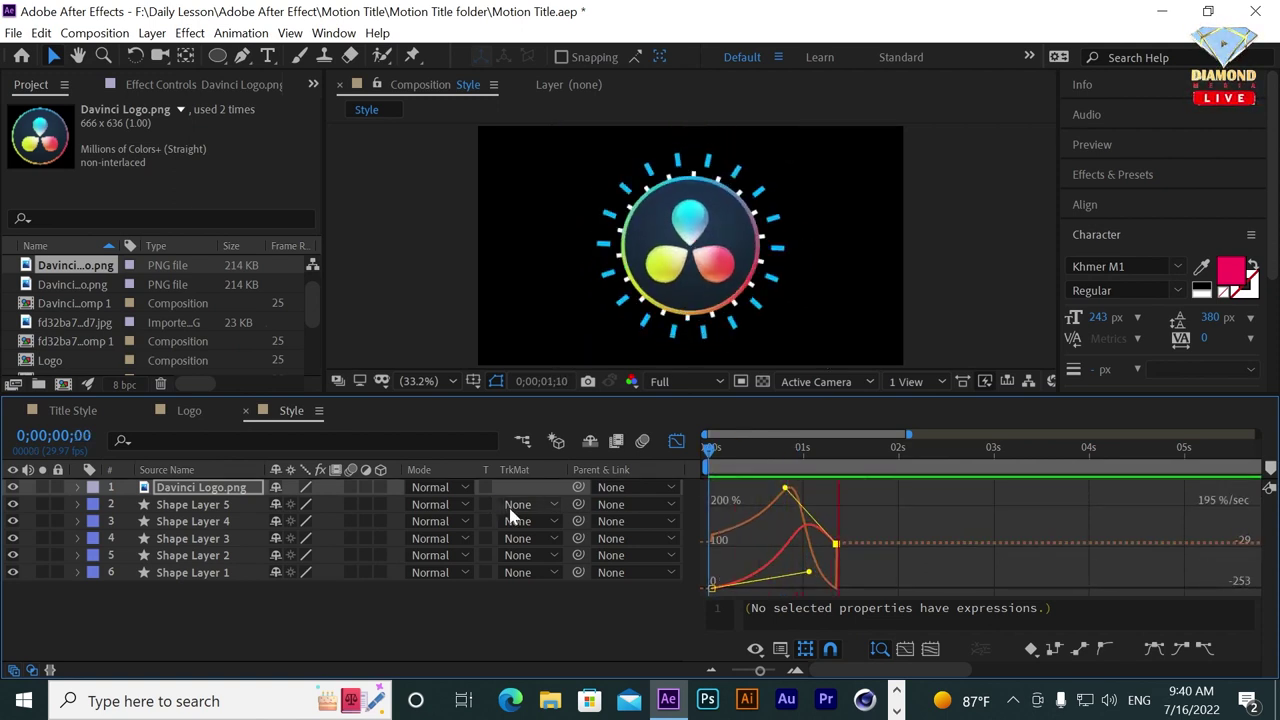
{"action": "left_click_drag", "start_coordinate": [836, 544], "coordinate": [803, 539]}
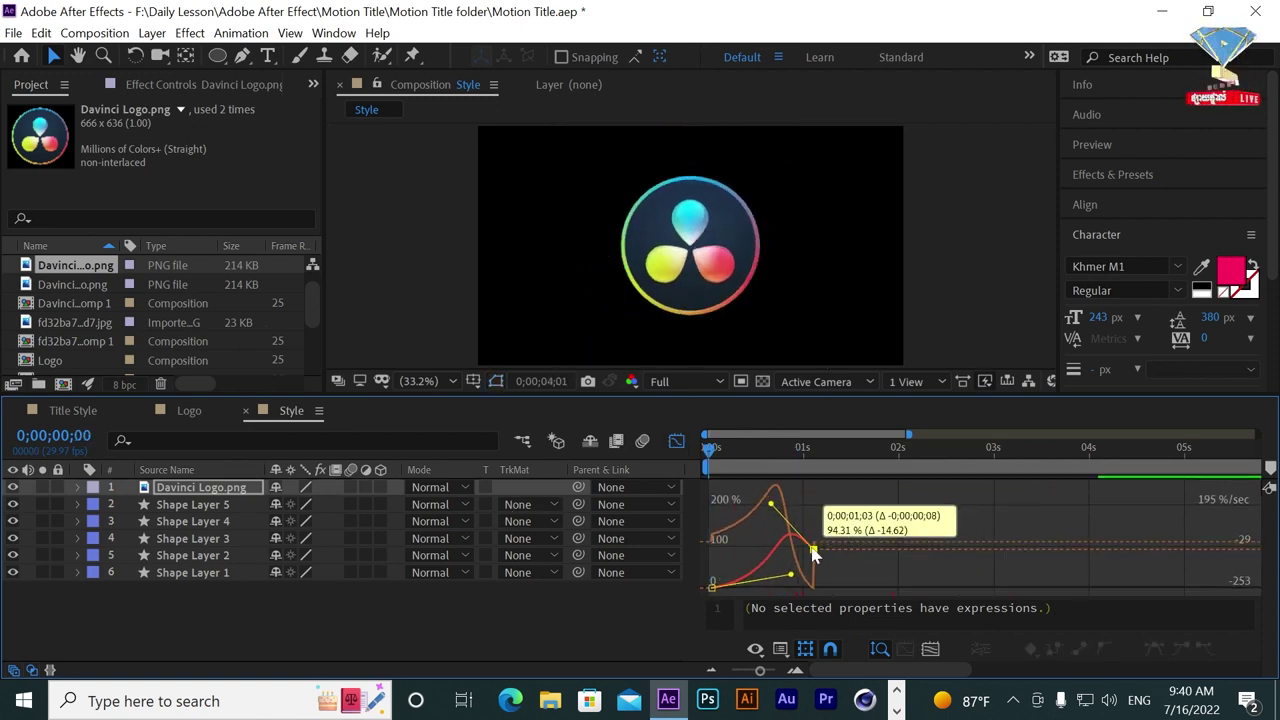
{"action": "key", "text": "space"}
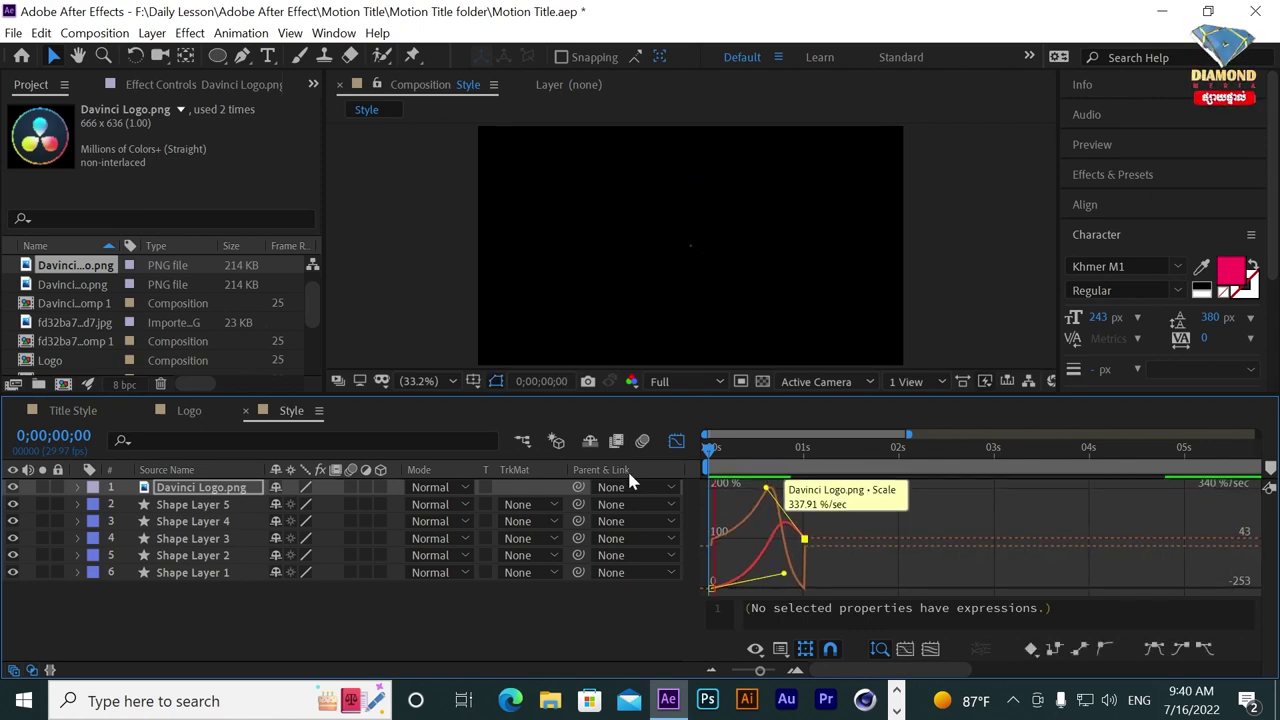